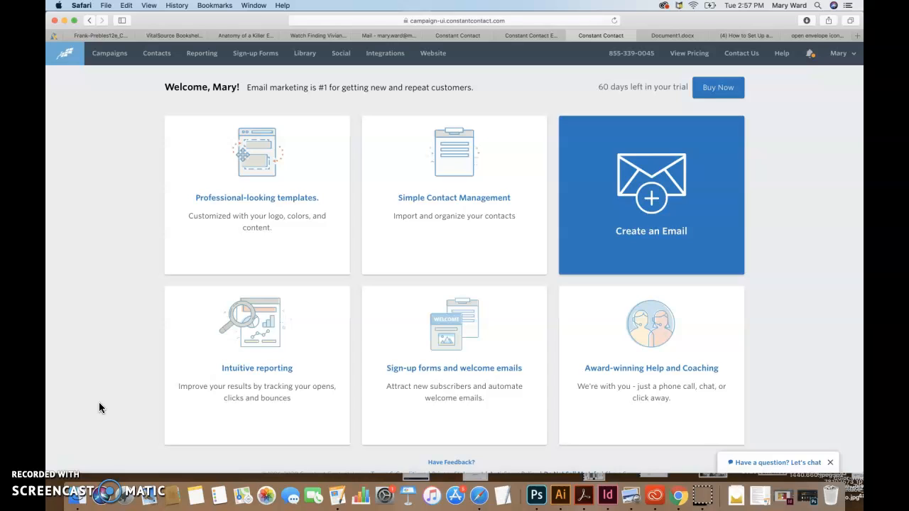
# Open the Welcome Email Test List in contact management and check the available ways of adding contacts
pyautogui.click(157, 53)
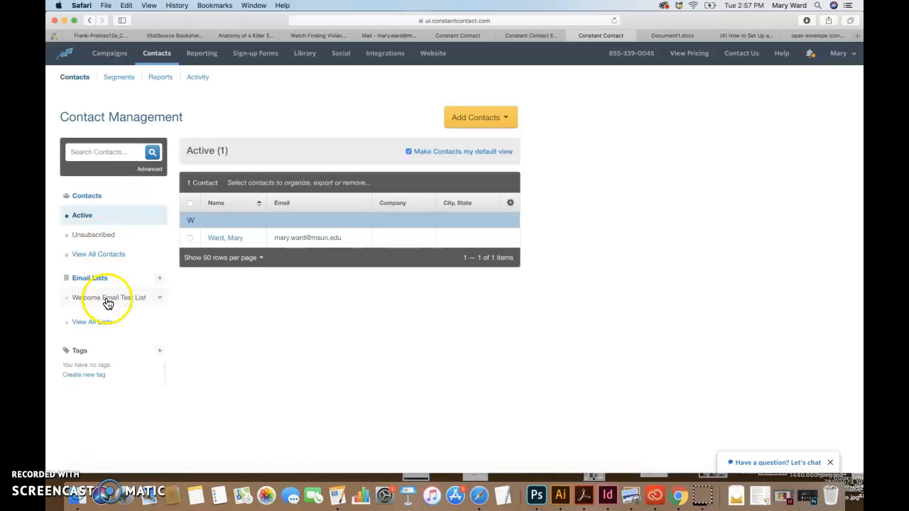
pyautogui.click(108, 301)
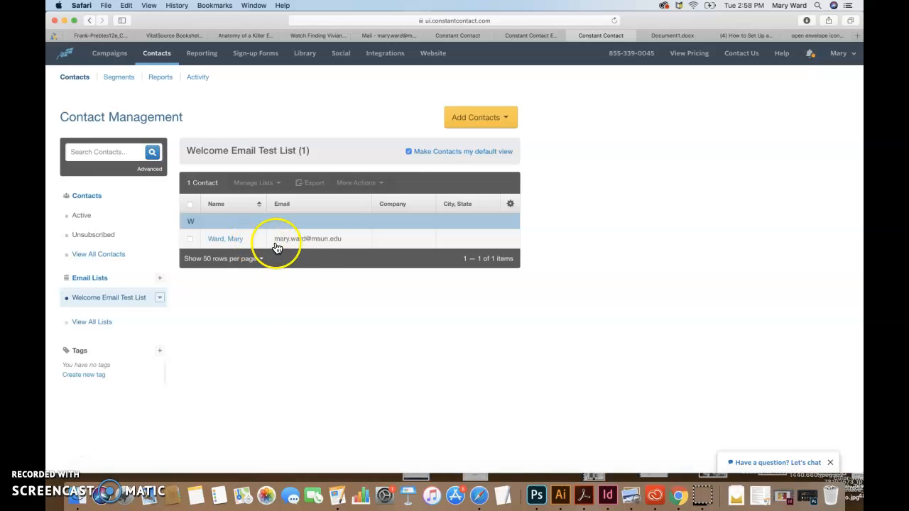
pyautogui.click(502, 121)
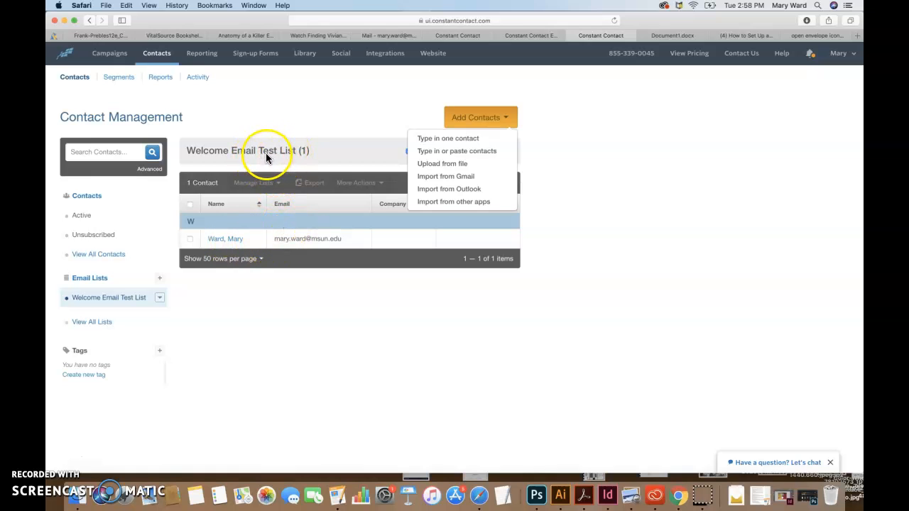
pyautogui.click(312, 119)
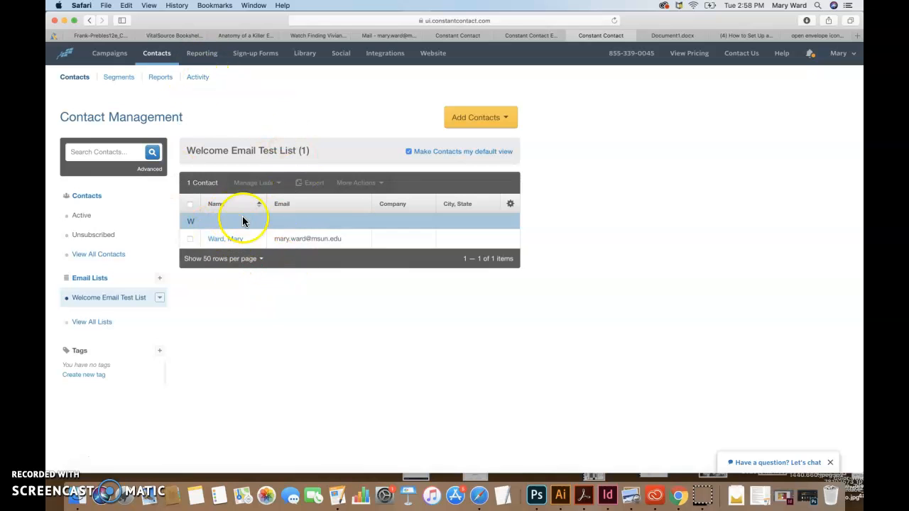
# Return to the Constant Contact home dashboard and postpone the pending system updates
pyautogui.click(61, 48)
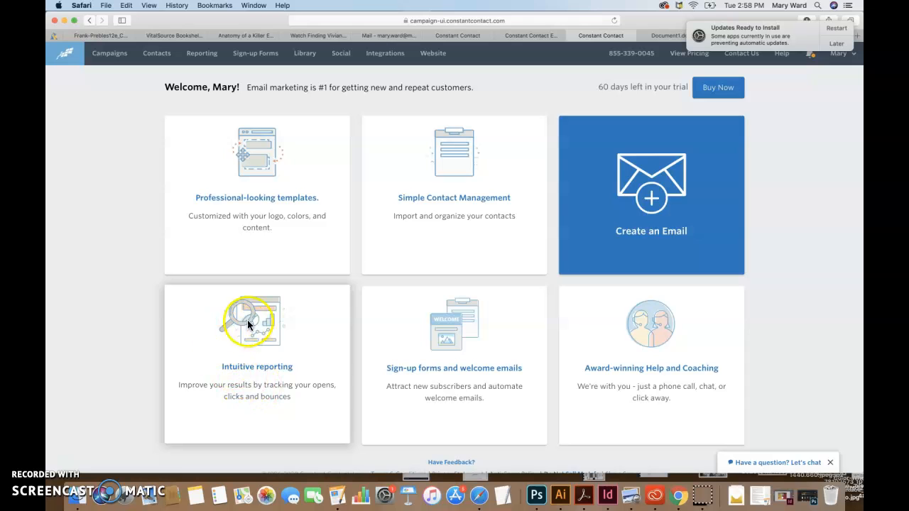
pyautogui.click(836, 43)
pyautogui.click(820, 86)
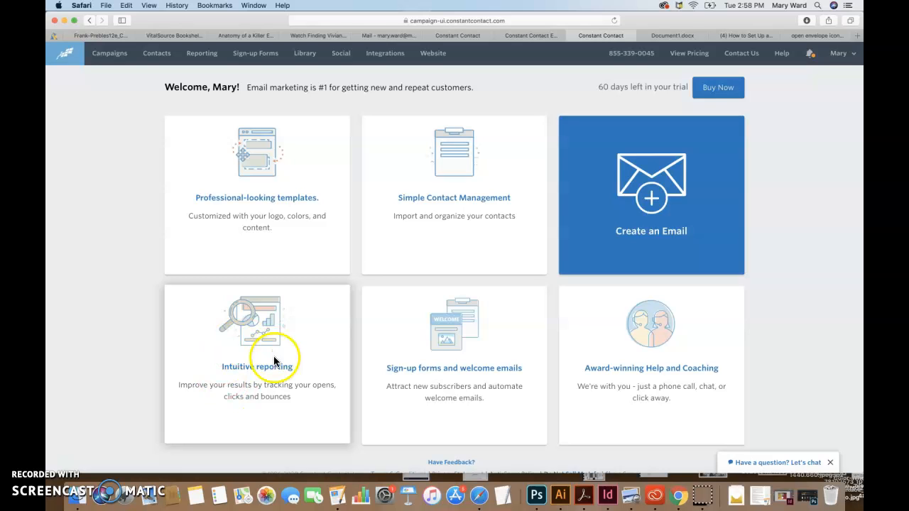
# View the Constant Contact address verification email in the web mailbox and go back to the campaigns page
pyautogui.click(389, 35)
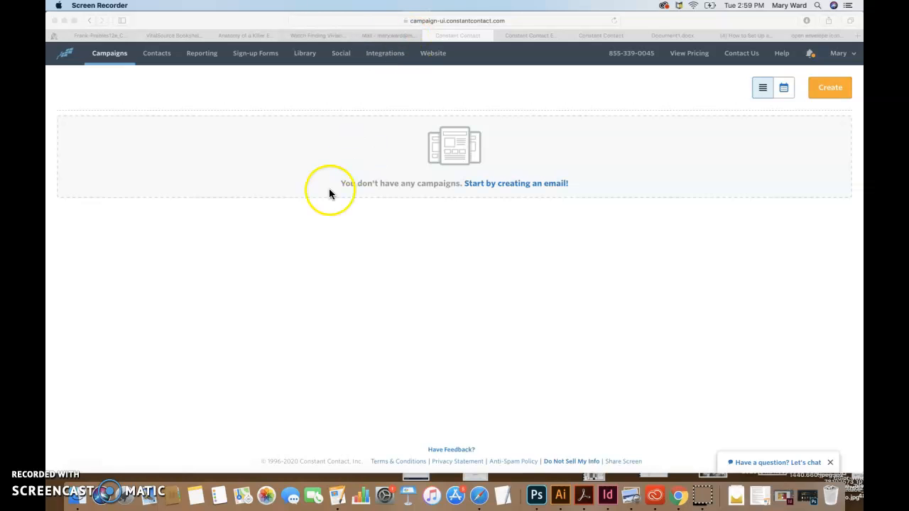
pyautogui.click(397, 35)
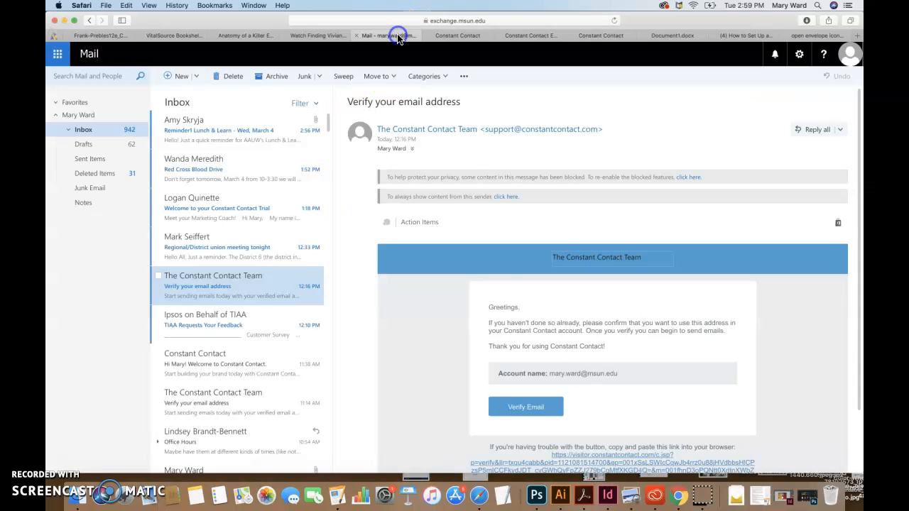
pyautogui.click(455, 37)
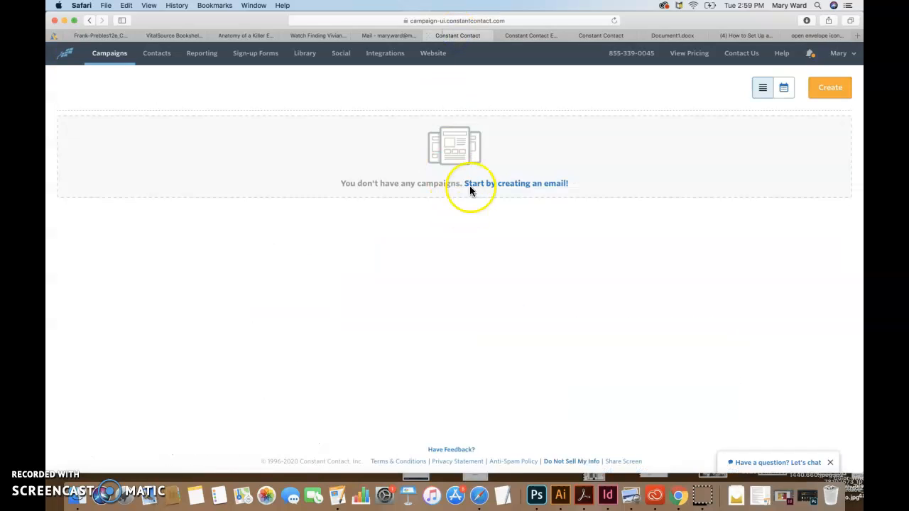
# Start creating a new email campaign from the empty campaigns page
pyautogui.click(114, 57)
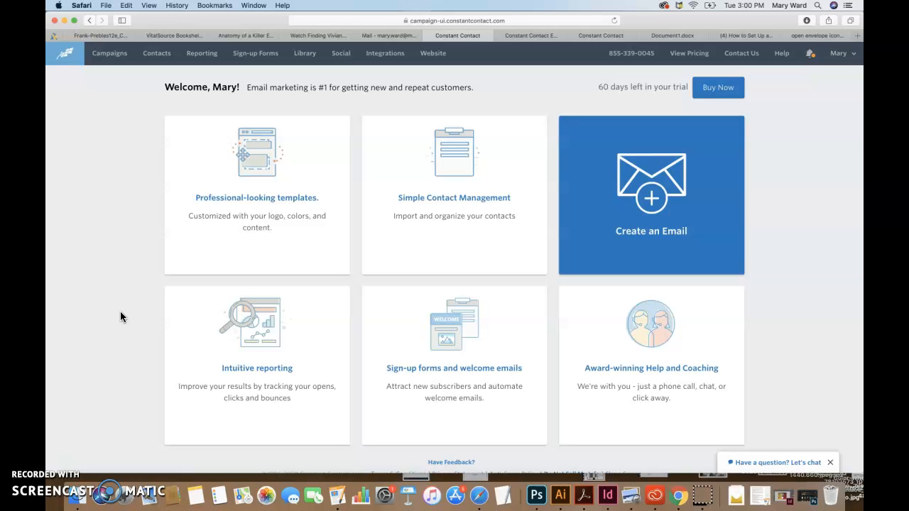
pyautogui.click(109, 63)
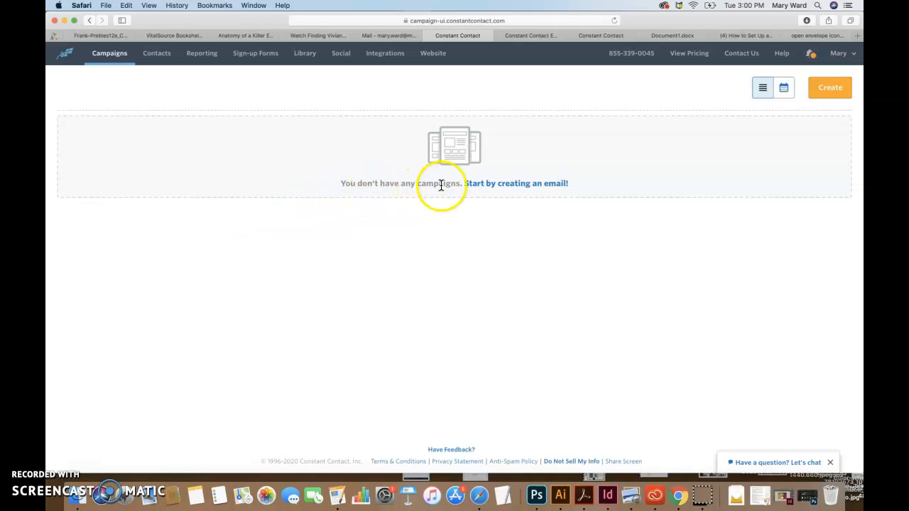
pyautogui.click(559, 186)
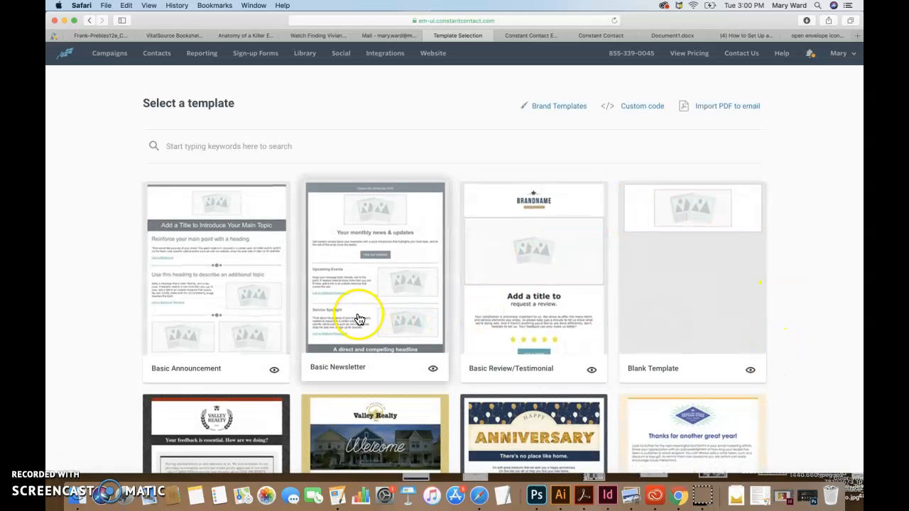
# Browse the email template gallery and choose the B2C Welcome template for the campaign
pyautogui.scroll(-3, 445, 398)
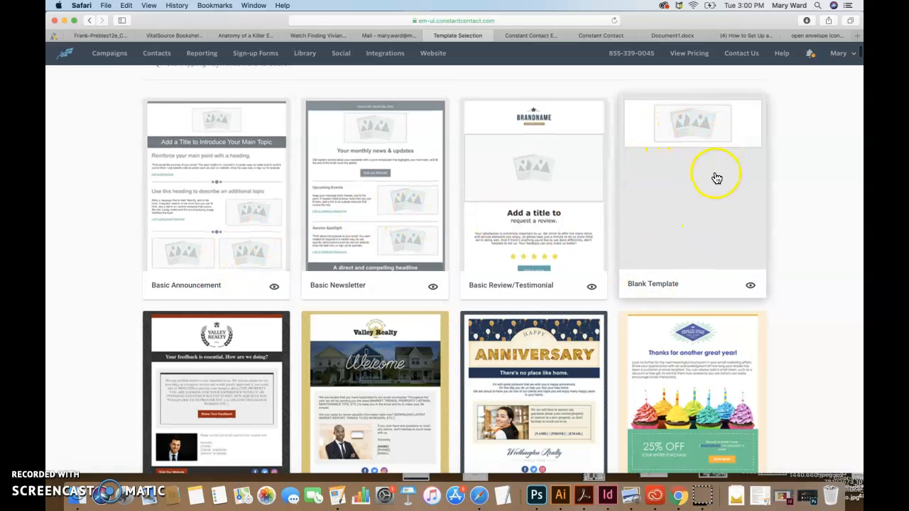
pyautogui.scroll(-3, 789, 318)
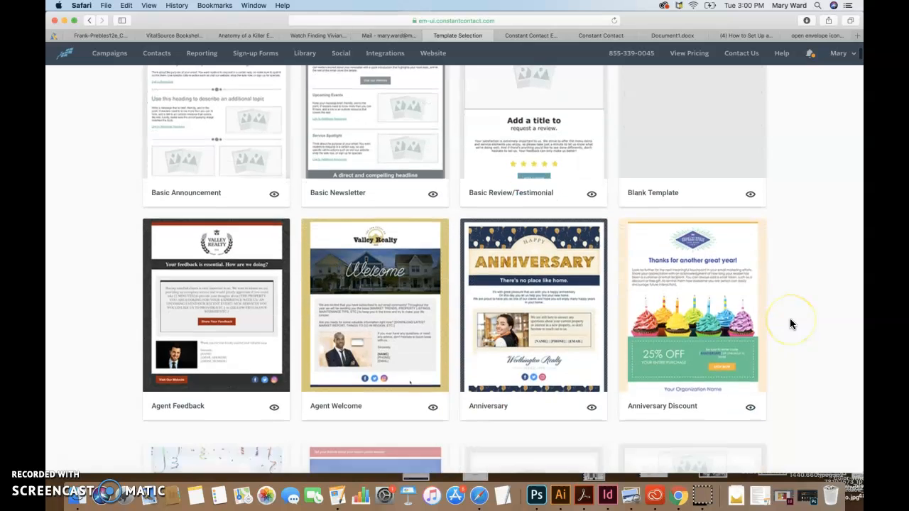
pyautogui.scroll(2, 789, 318)
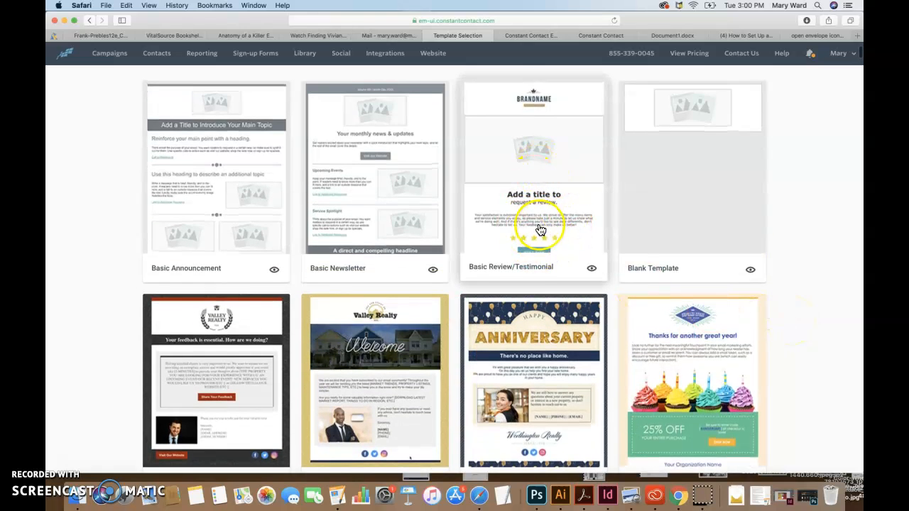
pyautogui.scroll(-7, 820, 405)
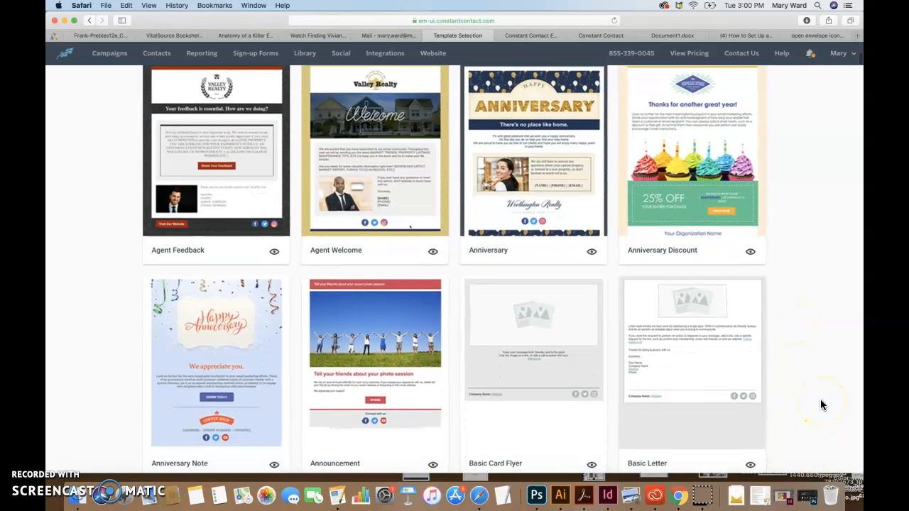
pyautogui.scroll(-8, 489, 405)
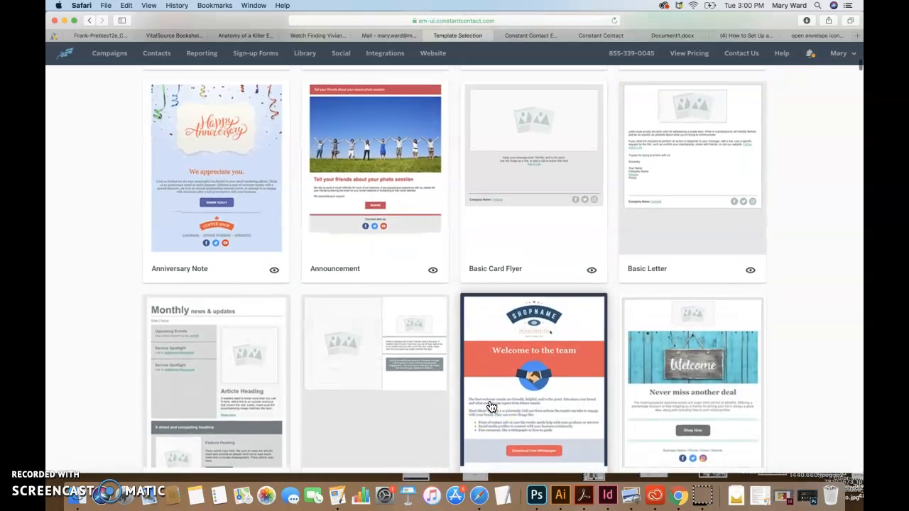
pyautogui.scroll(-4, 489, 405)
pyautogui.click(524, 257)
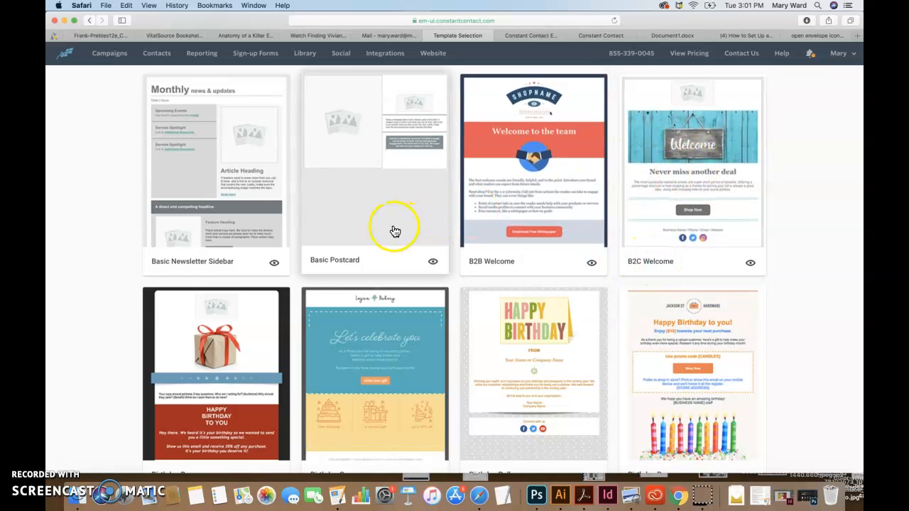
pyautogui.scroll(-6, 416, 345)
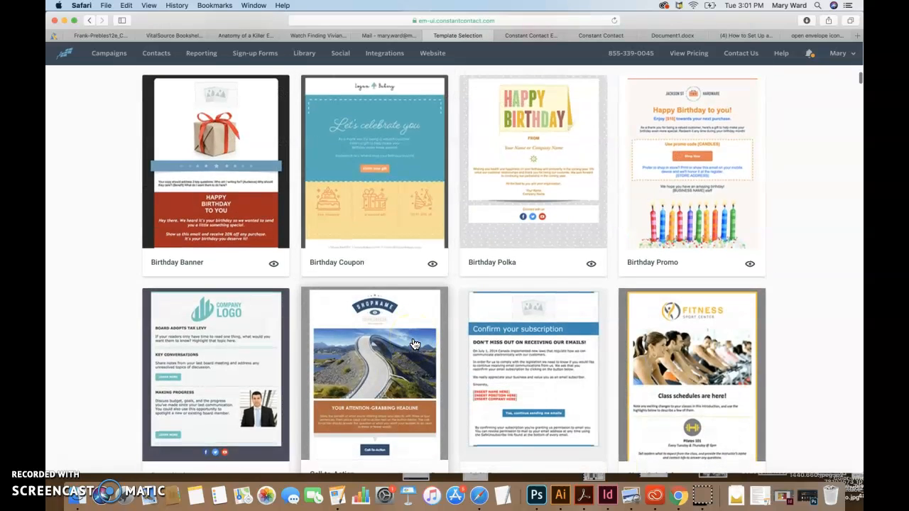
pyautogui.scroll(6, 415, 344)
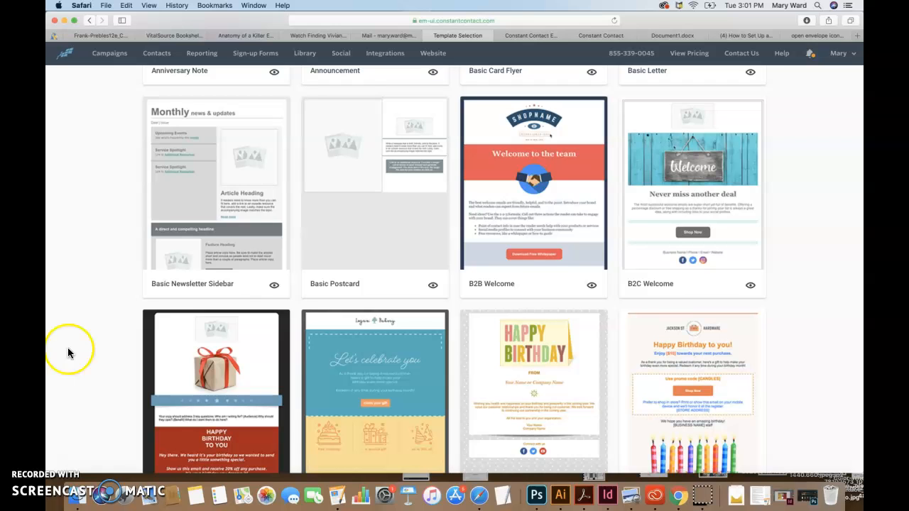
pyautogui.click(709, 216)
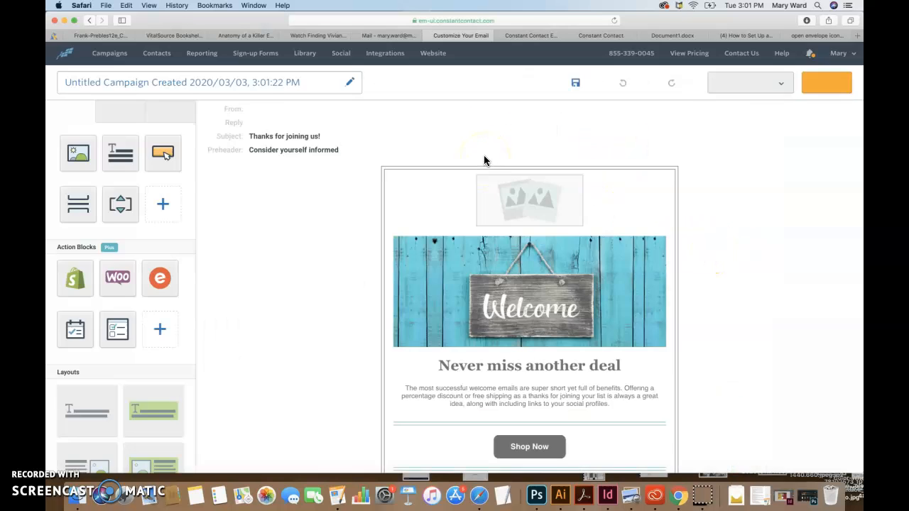
# Review the layout of the welcome email and check the editing options of its Welcome sign image
pyautogui.scroll(-2, 299, 279)
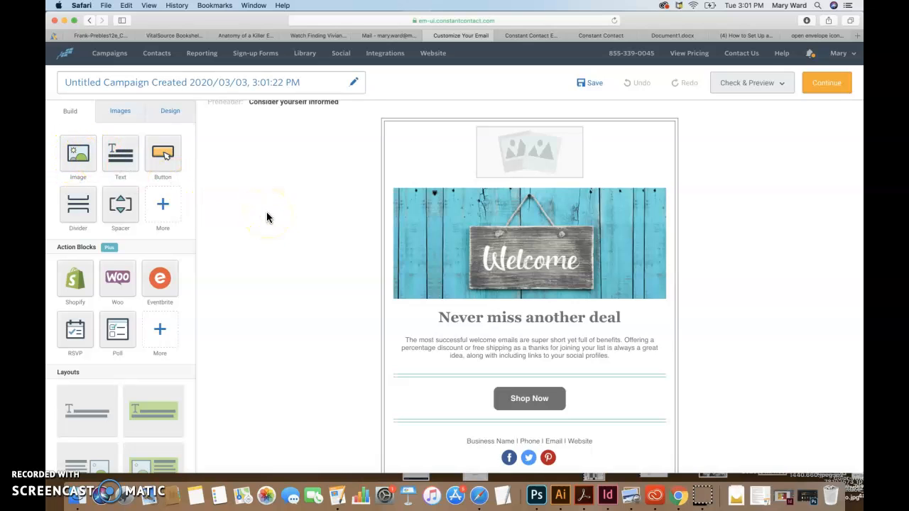
pyautogui.scroll(2, 267, 213)
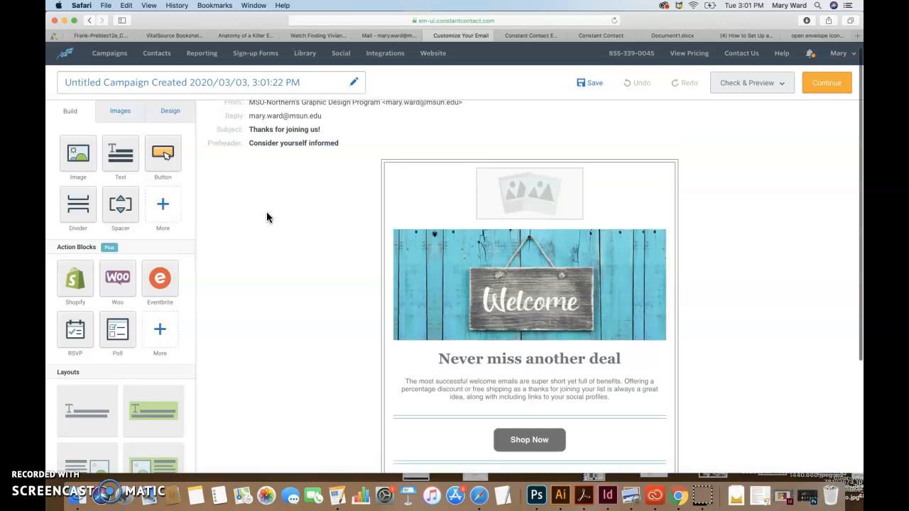
pyautogui.scroll(-1, 266, 217)
pyautogui.scroll(1, 267, 218)
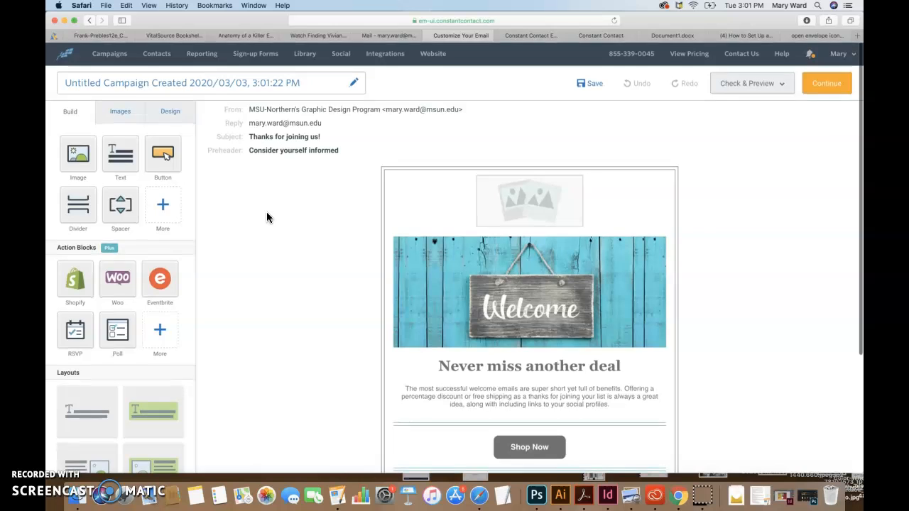
pyautogui.scroll(-2, 321, 301)
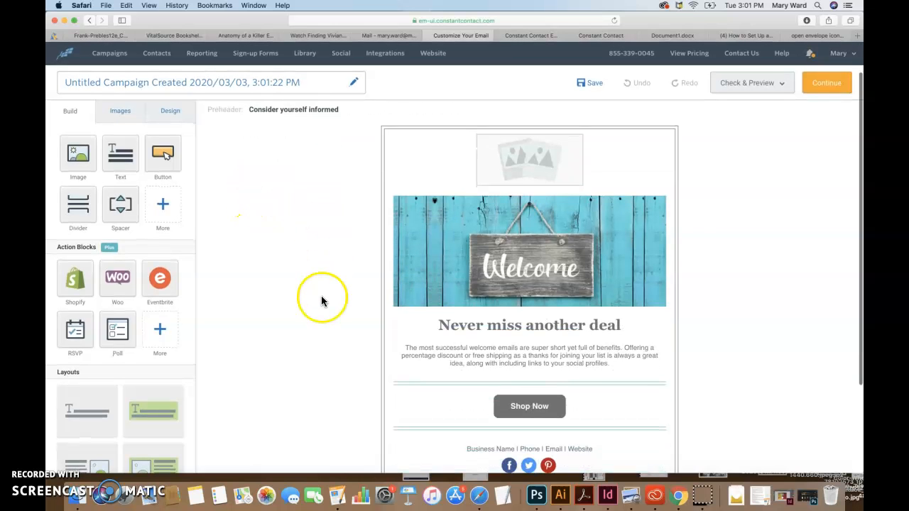
pyautogui.click(514, 235)
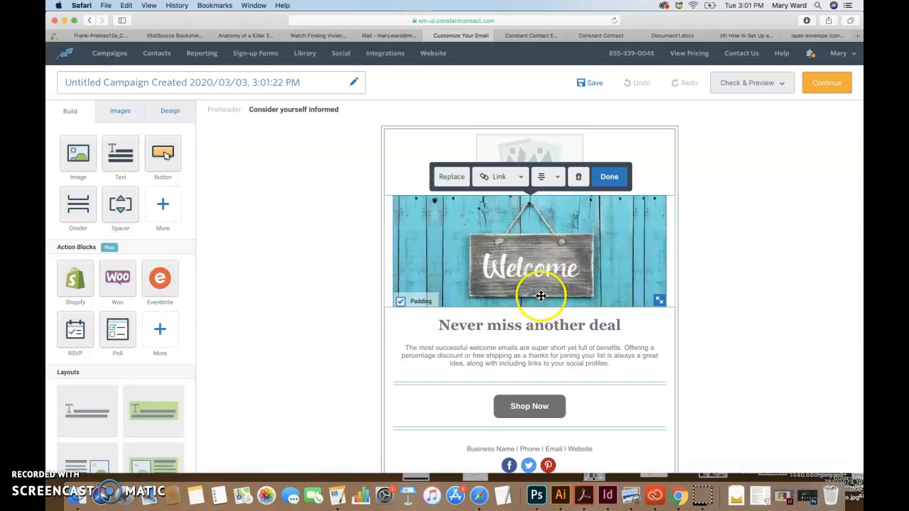
pyautogui.click(318, 291)
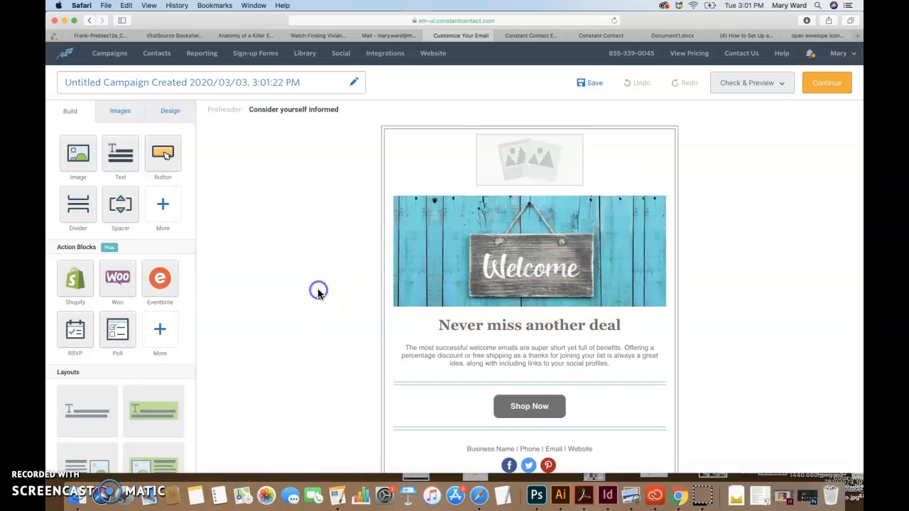
# Move the browser aside, examine the kate spade thank-you email sample e39.png in Preview, and return to the email editor
pyautogui.moveTo(212, 24); pyautogui.dragTo(332, 24)
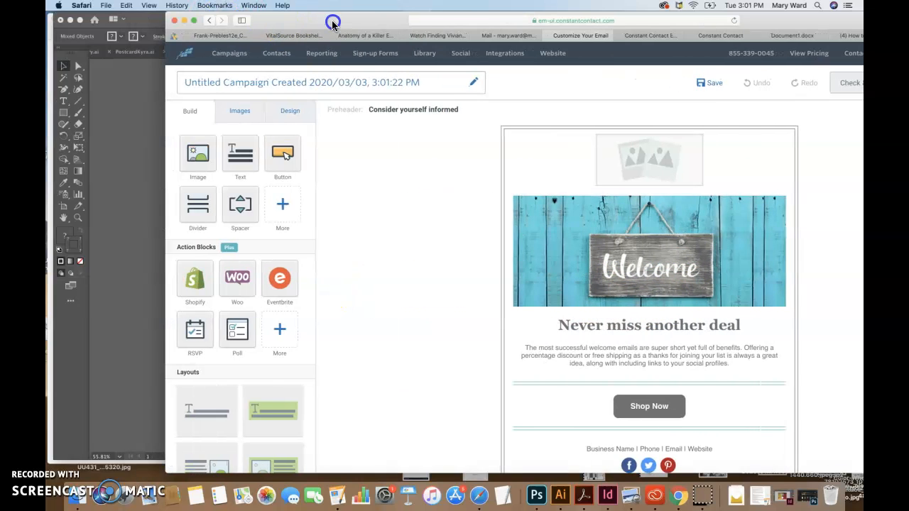
pyautogui.click(71, 20)
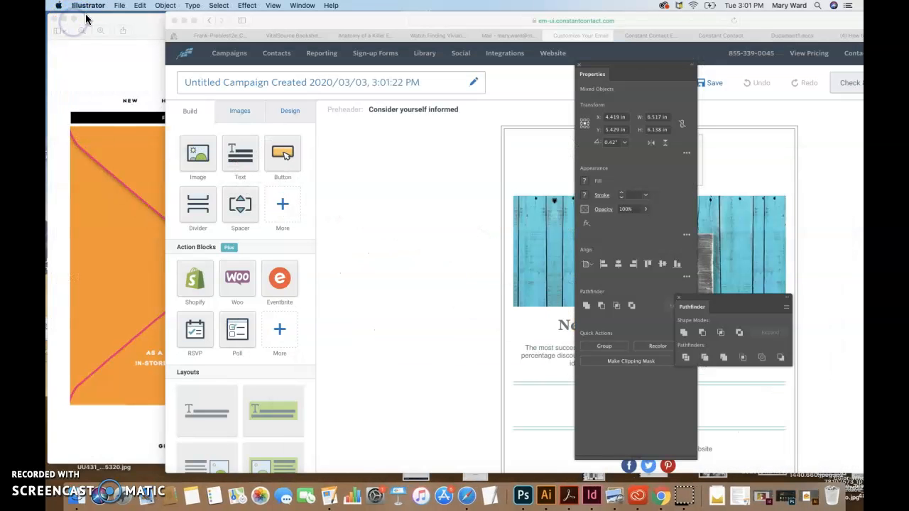
pyautogui.click(101, 27)
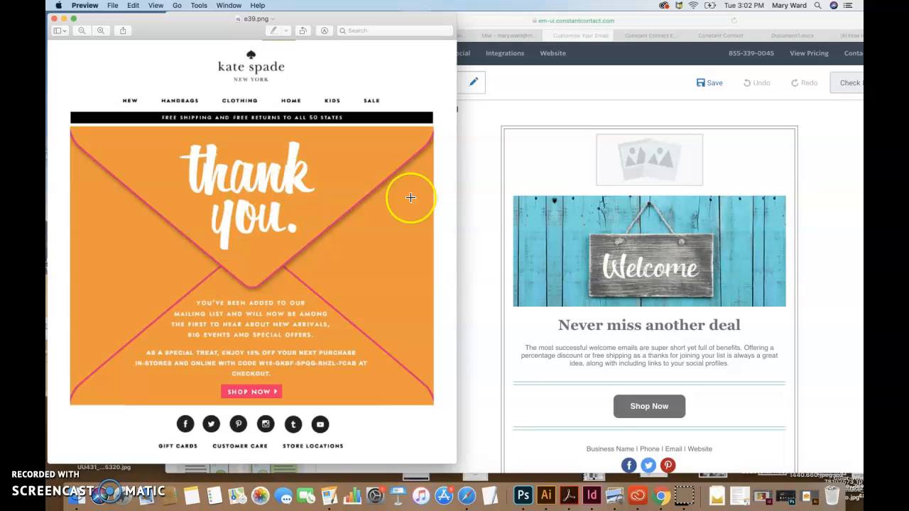
pyautogui.click(471, 261)
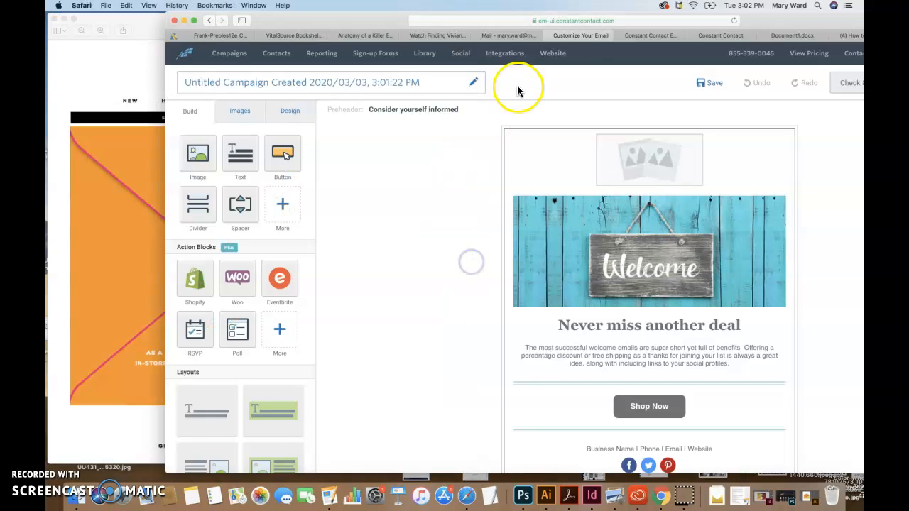
# Save the orange open envelope picture from the "open envelope icon" image search to the desktop, and switch to Illustrator
pyautogui.doubleClick(793, 22)
pyautogui.click(841, 36)
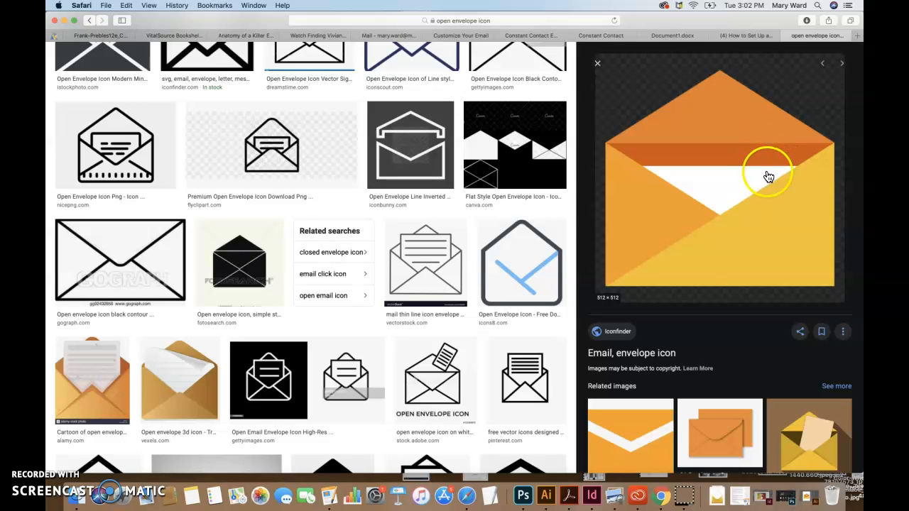
pyautogui.moveTo(750, 21); pyautogui.dragTo(692, 24)
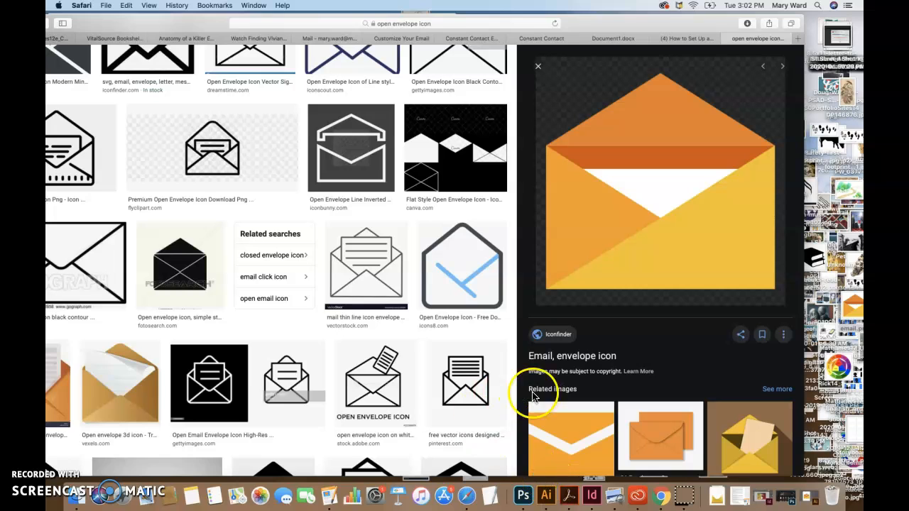
pyautogui.moveTo(694, 238); pyautogui.dragTo(822, 265)
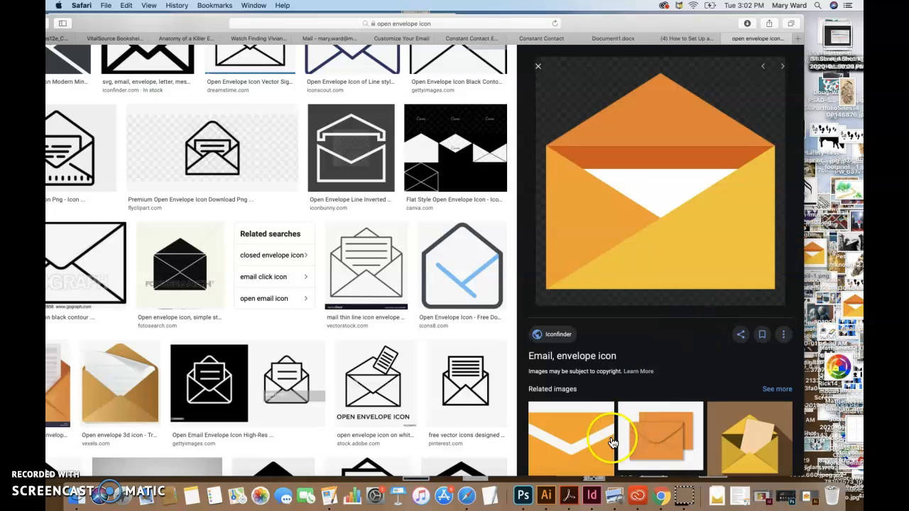
pyautogui.click(546, 496)
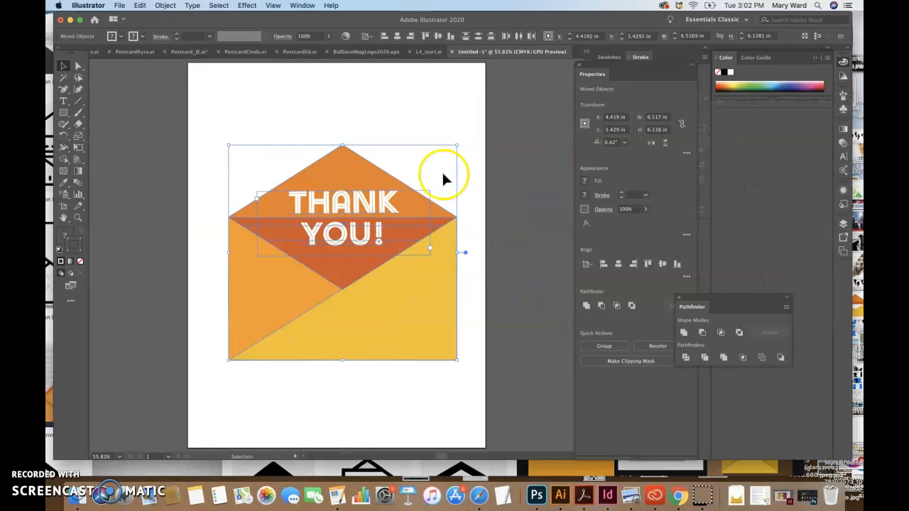
# Set up a new print document from the Letter preset with its units in inches
pyautogui.click(522, 196)
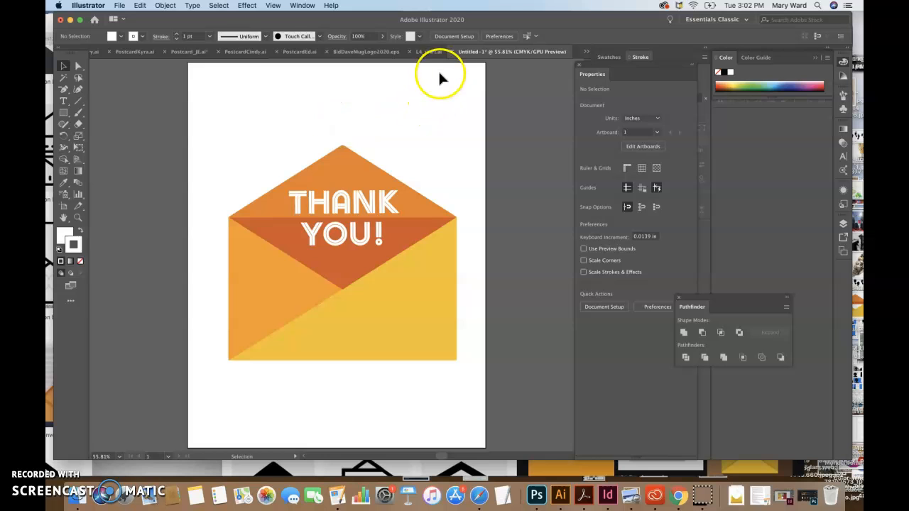
pyautogui.click(120, 6)
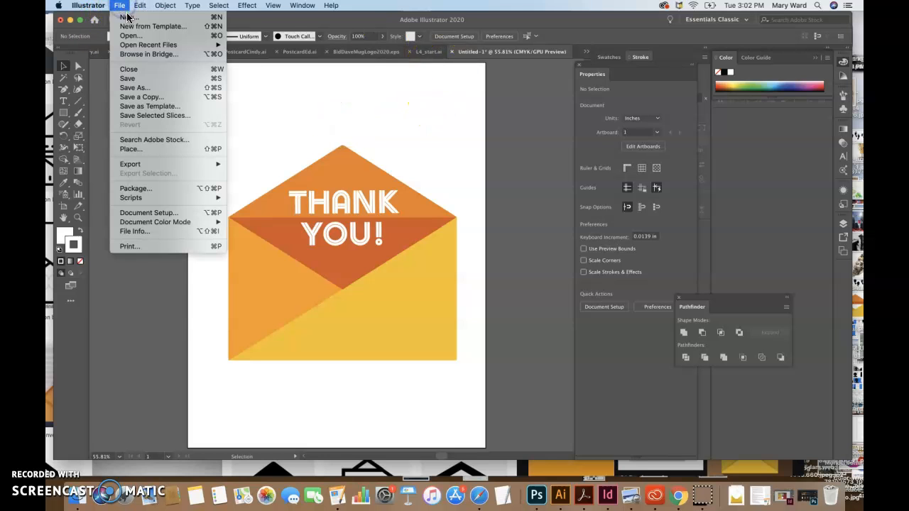
pyautogui.click(127, 16)
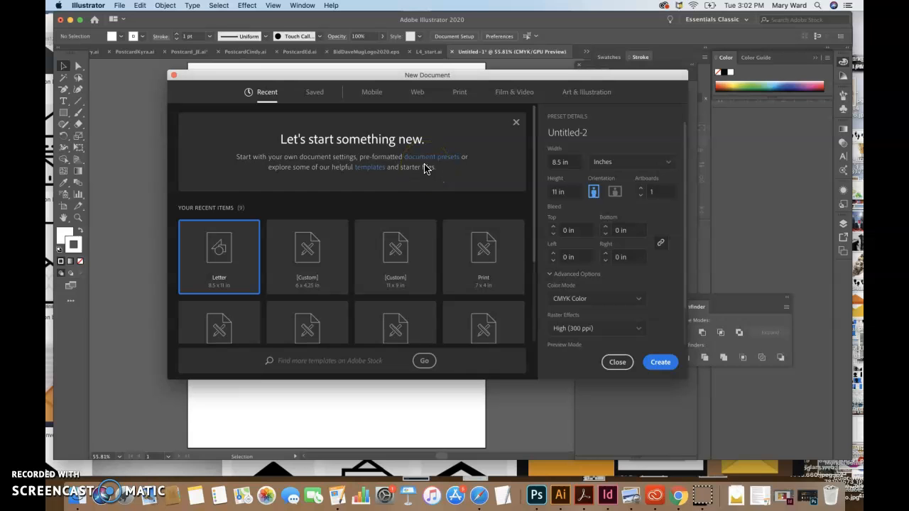
pyautogui.click(460, 93)
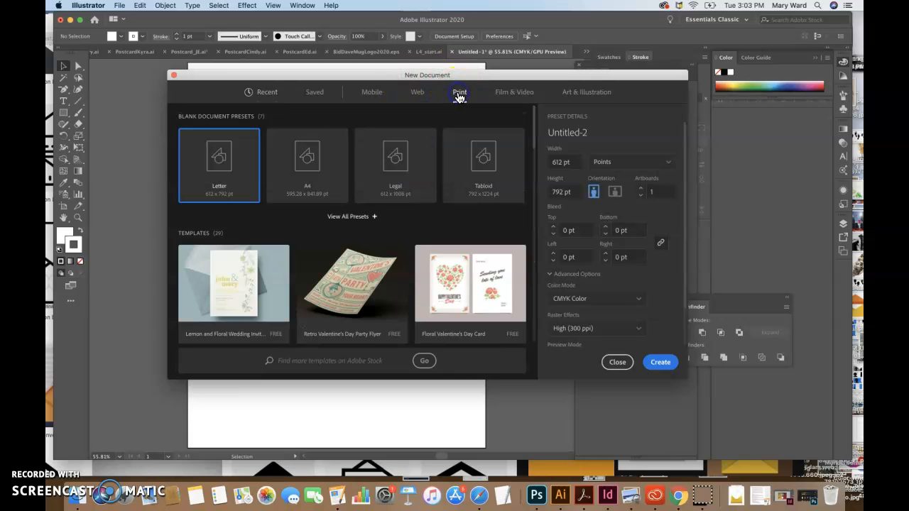
pyautogui.click(244, 159)
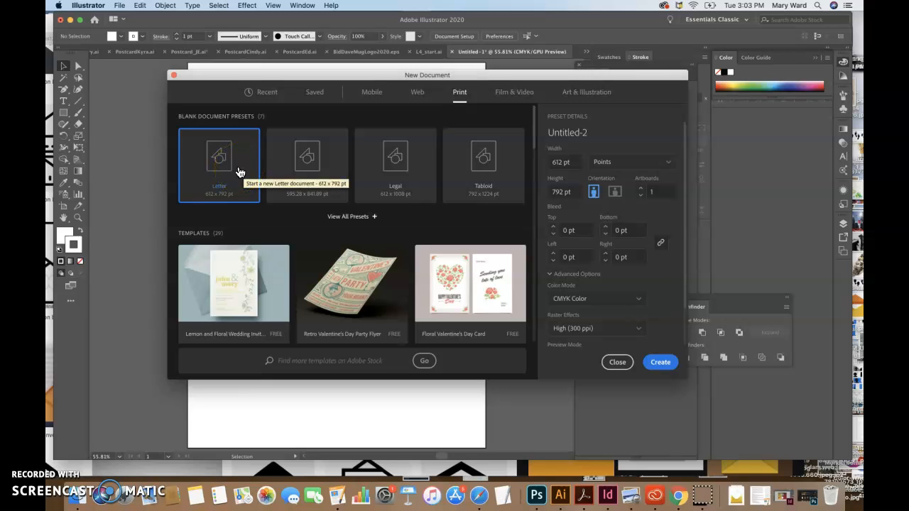
pyautogui.click(642, 171)
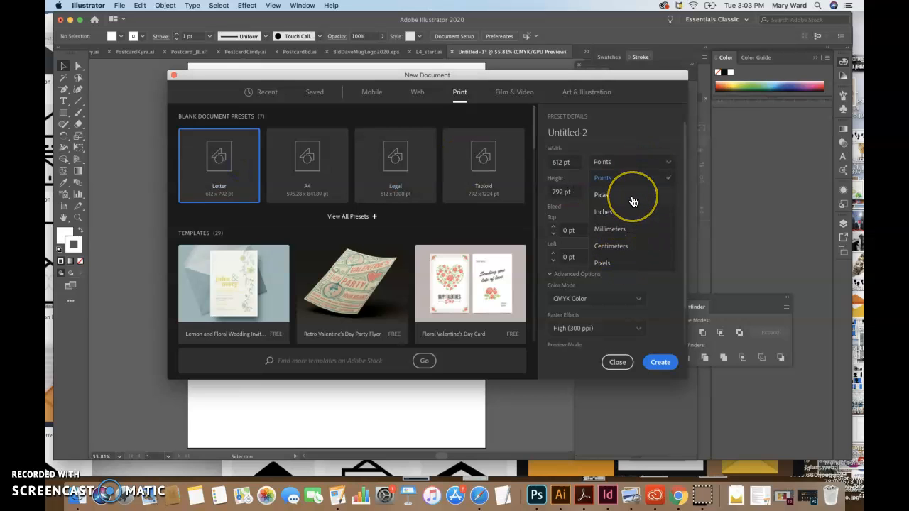
pyautogui.click(623, 211)
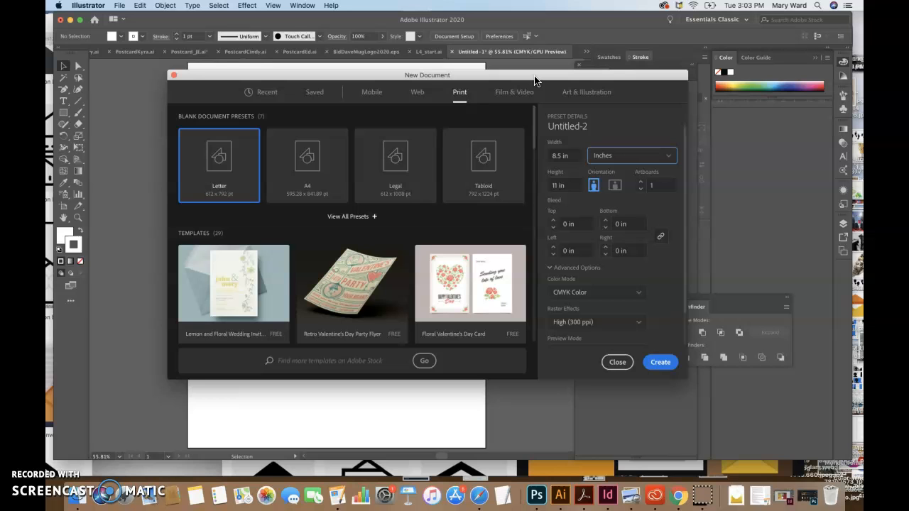
pyautogui.moveTo(333, 76); pyautogui.dragTo(309, 69)
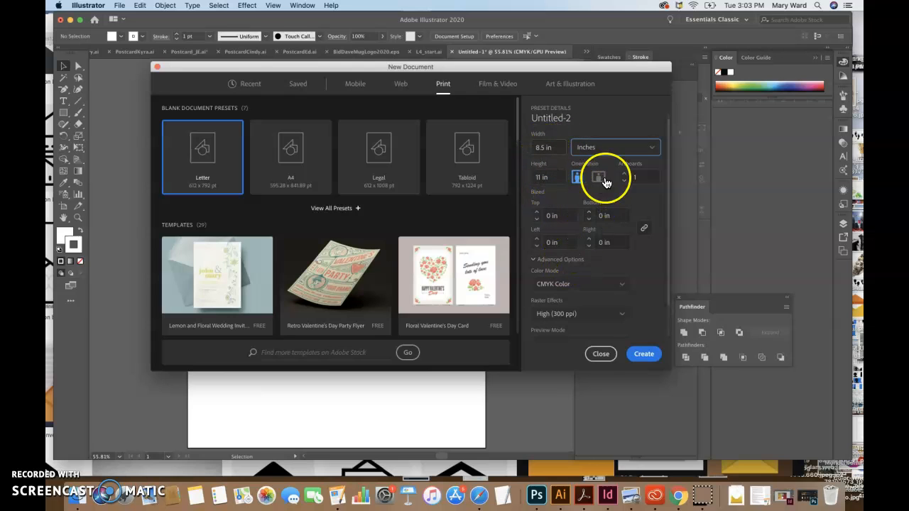
pyautogui.click(607, 148)
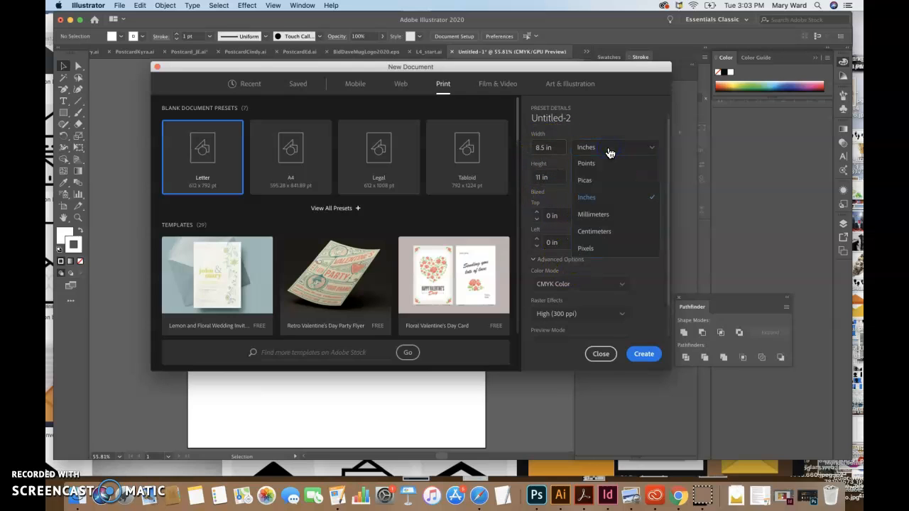
pyautogui.click(588, 204)
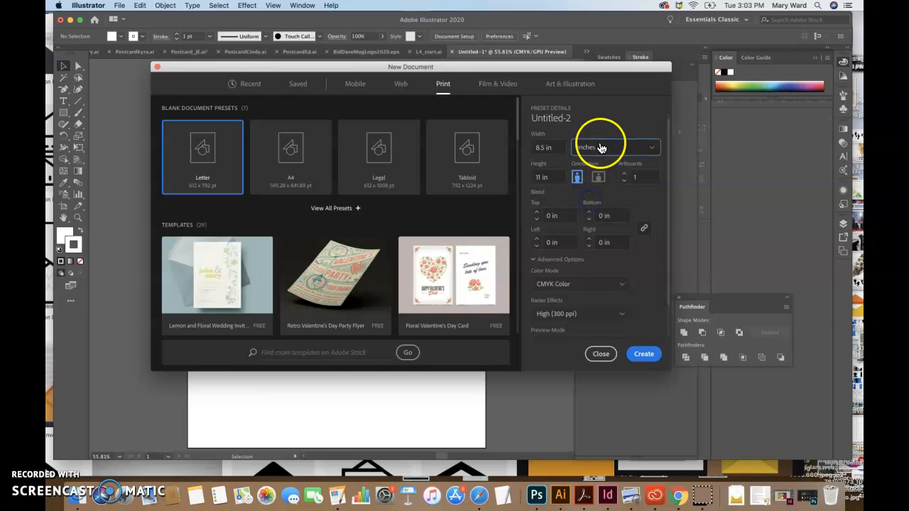
# Set the new document's color mode to RGB Color in the advanced options and create it
pyautogui.click(537, 261)
pyautogui.click(534, 268)
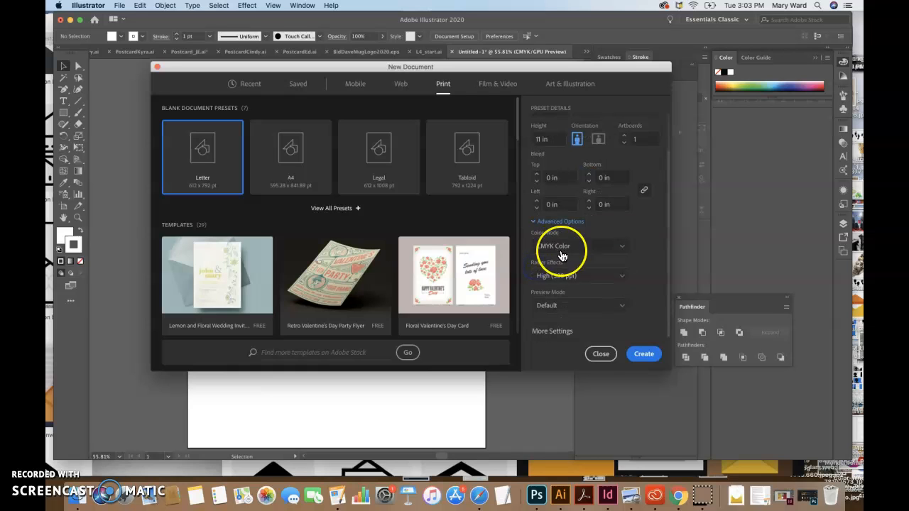
pyautogui.click(582, 245)
pyautogui.click(581, 261)
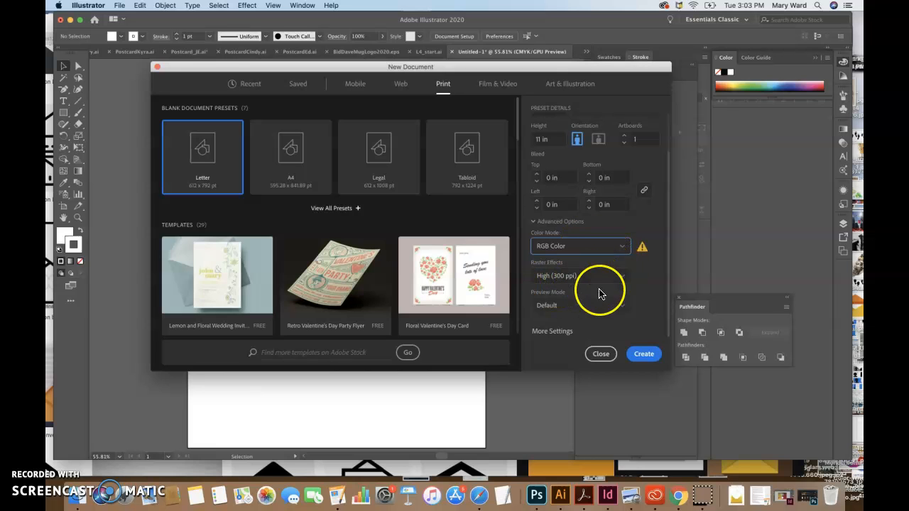
pyautogui.click(646, 354)
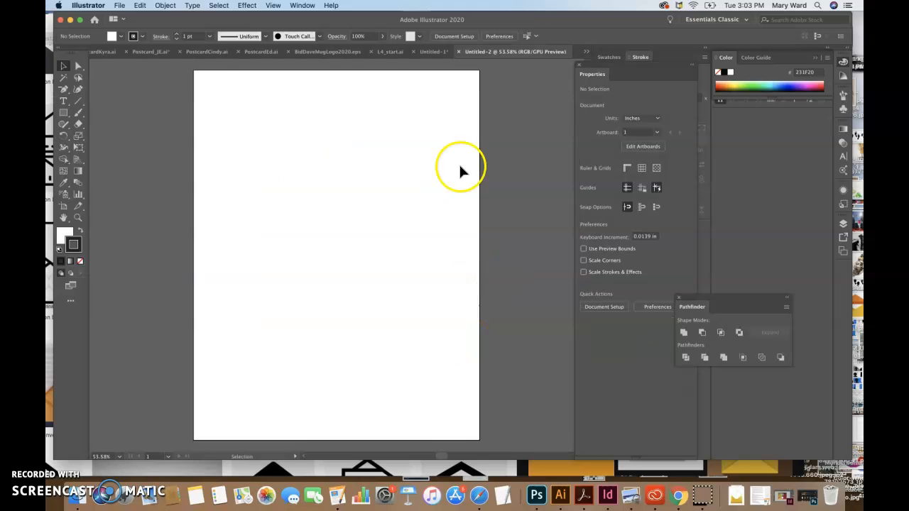
# Place the most recently added desktop image, email-1.png, as a linked file on the blank artboard
pyautogui.click(155, 120)
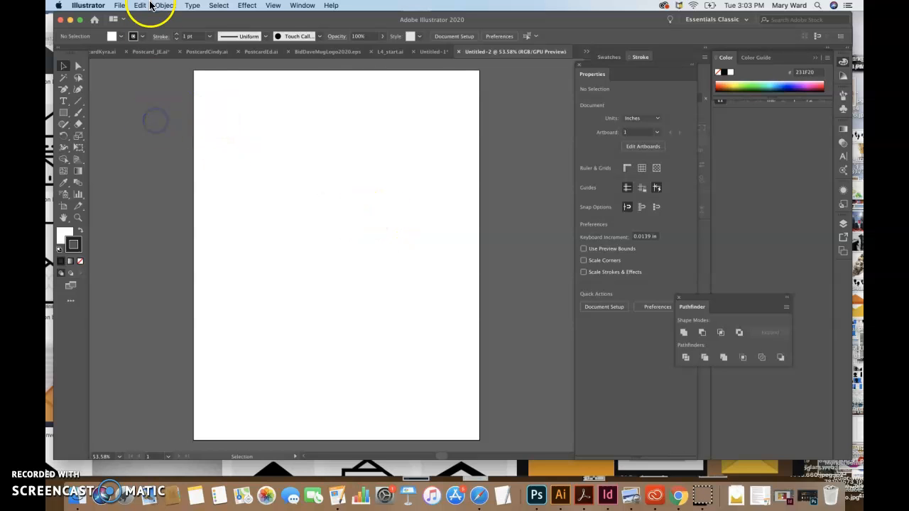
pyautogui.click(119, 5)
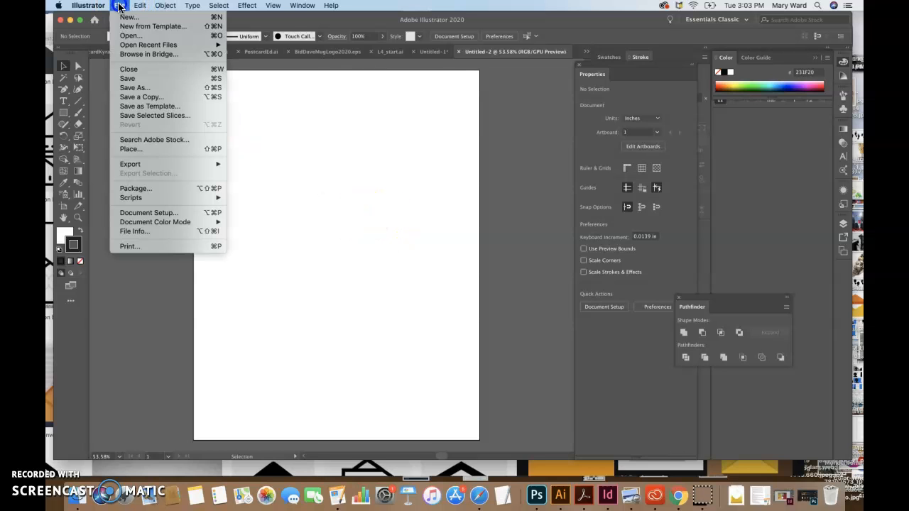
pyautogui.click(135, 149)
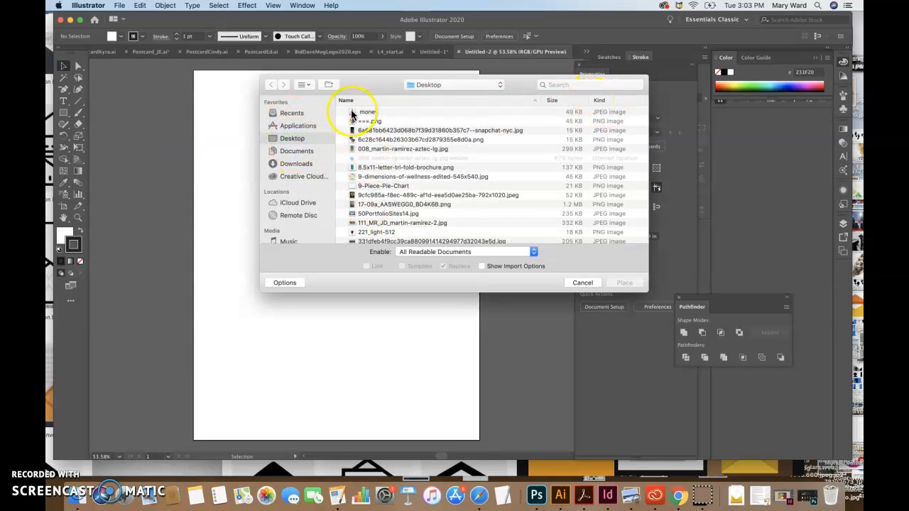
pyautogui.hscroll(3, 624, 119)
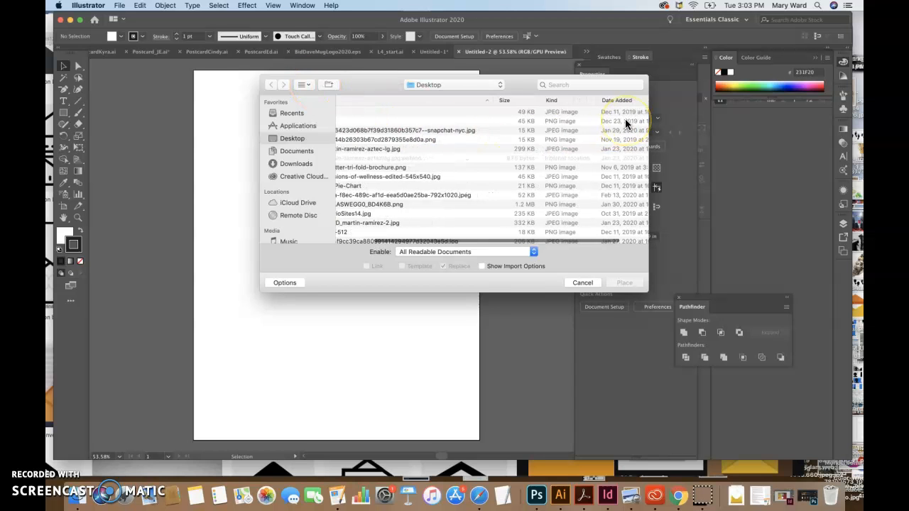
pyautogui.click(616, 100)
pyautogui.hscroll(-3, 539, 142)
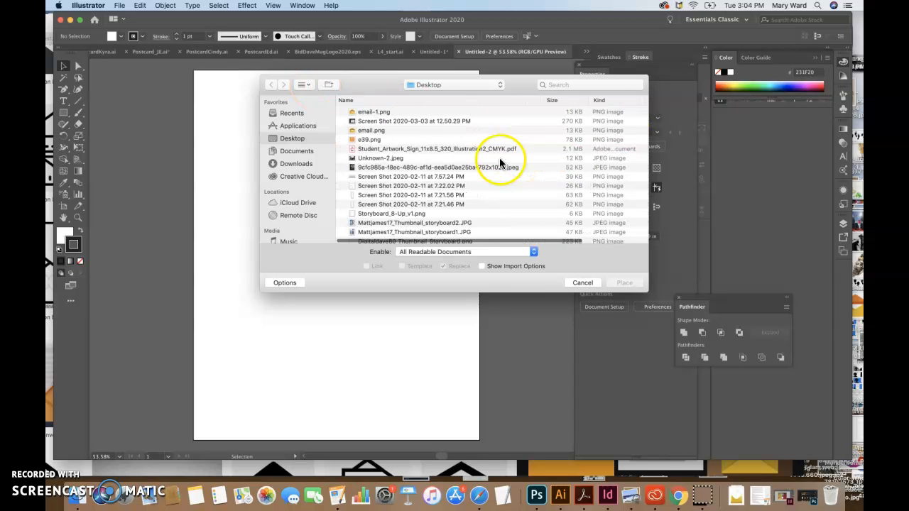
pyautogui.click(376, 112)
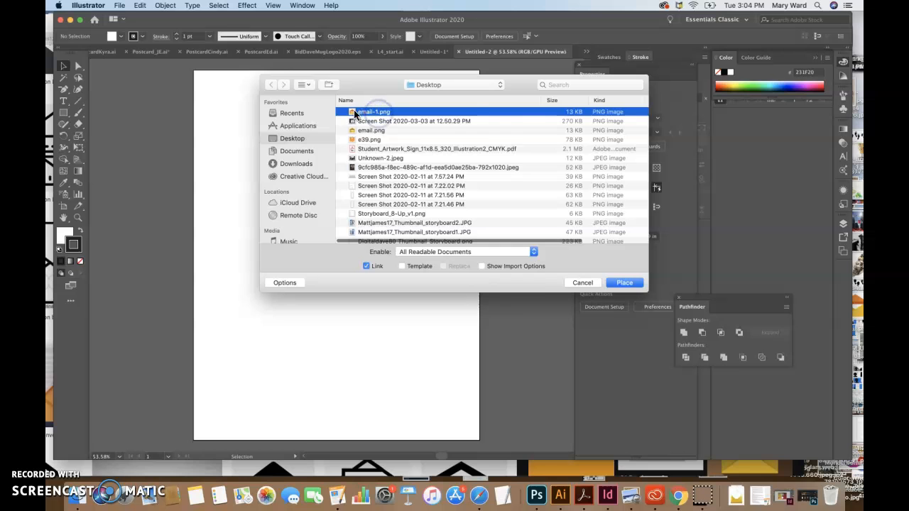
pyautogui.hscroll(5, 603, 131)
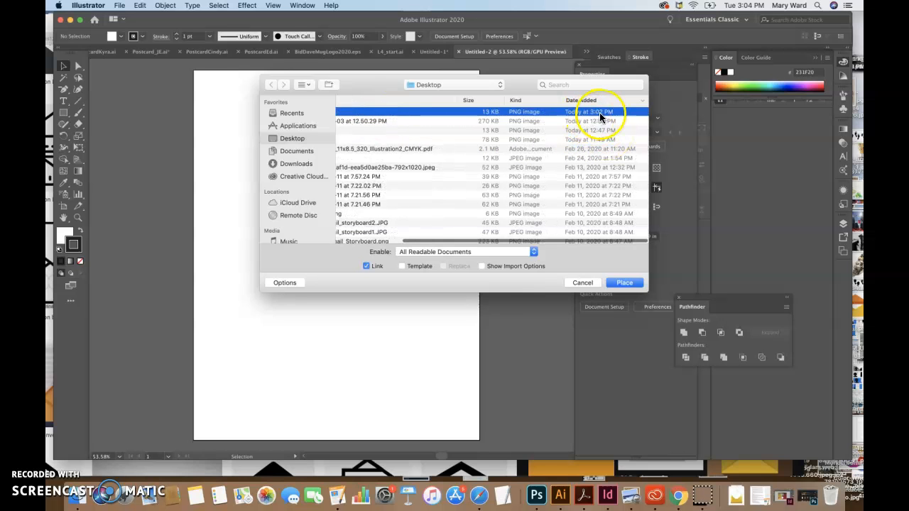
pyautogui.click(623, 282)
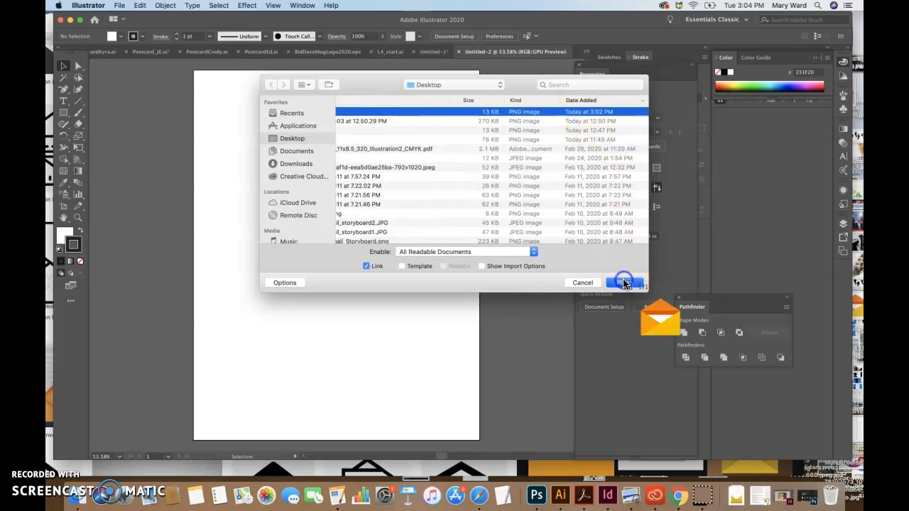
pyautogui.click(218, 117)
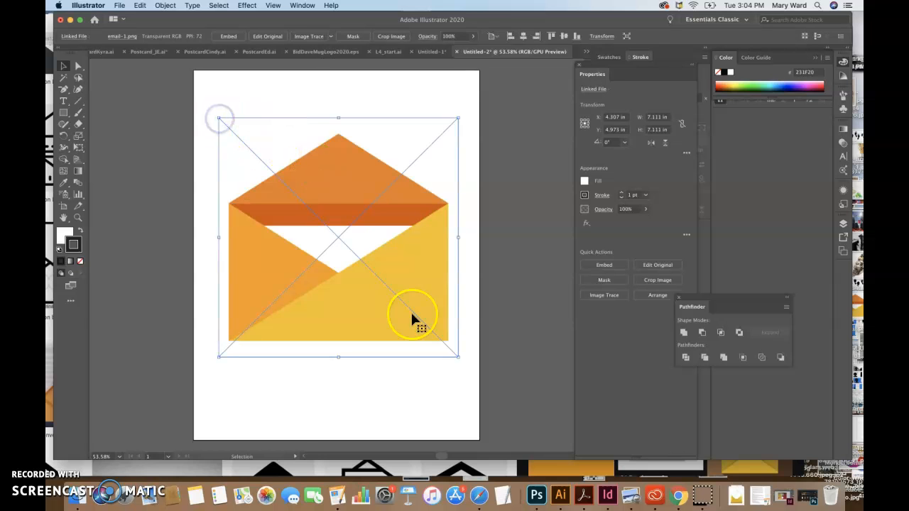
# Move the placed envelope image straight down the artboard by about 0.74 in and keep it selected
pyautogui.click(490, 370)
pyautogui.click(409, 334)
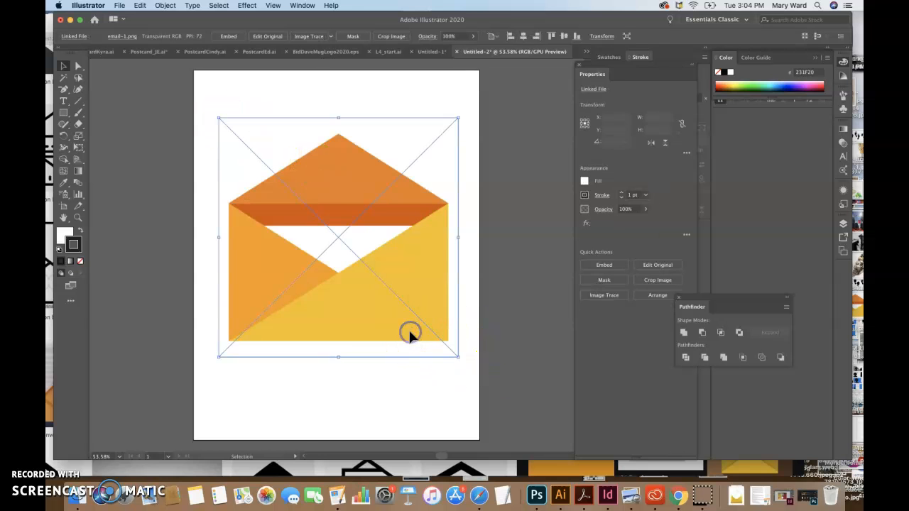
pyautogui.moveTo(416, 331); pyautogui.dragTo(416, 355)
pyautogui.click(493, 376)
pyautogui.click(408, 349)
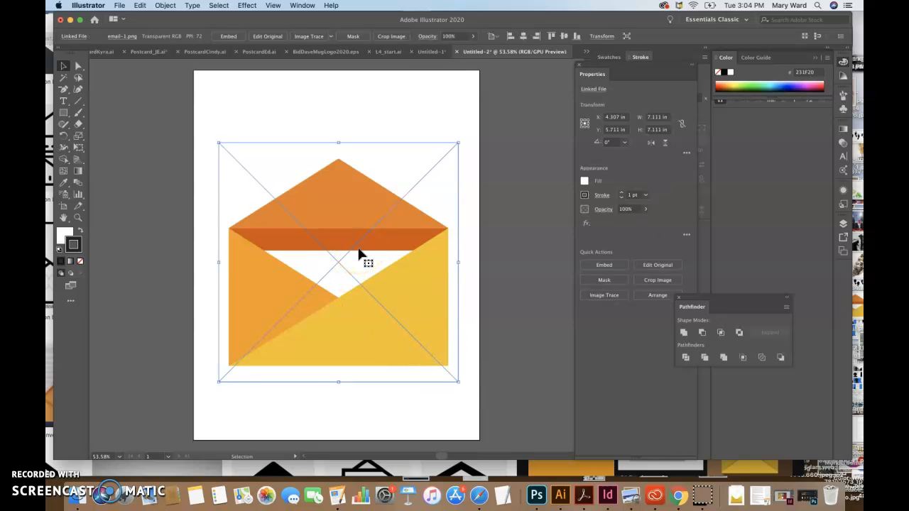
# Keep the Essentials Classic workspace, trace the envelope image with the 6 Colors preset, and expand the tracing into vector paths
pyautogui.click(331, 37)
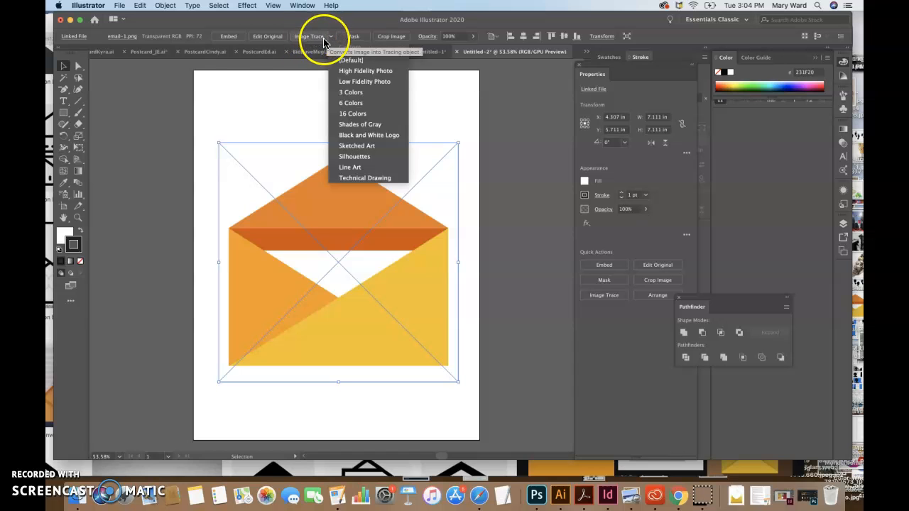
pyautogui.click(331, 37)
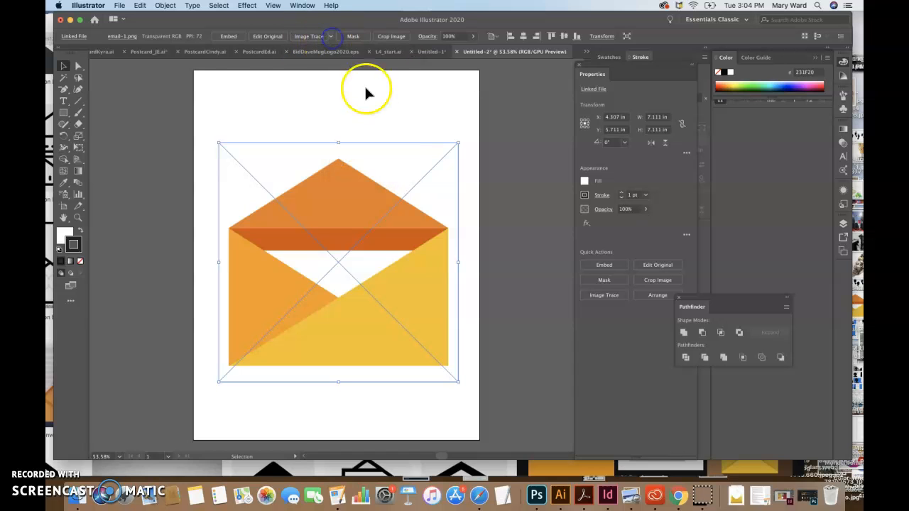
pyautogui.click(745, 20)
pyautogui.click(741, 39)
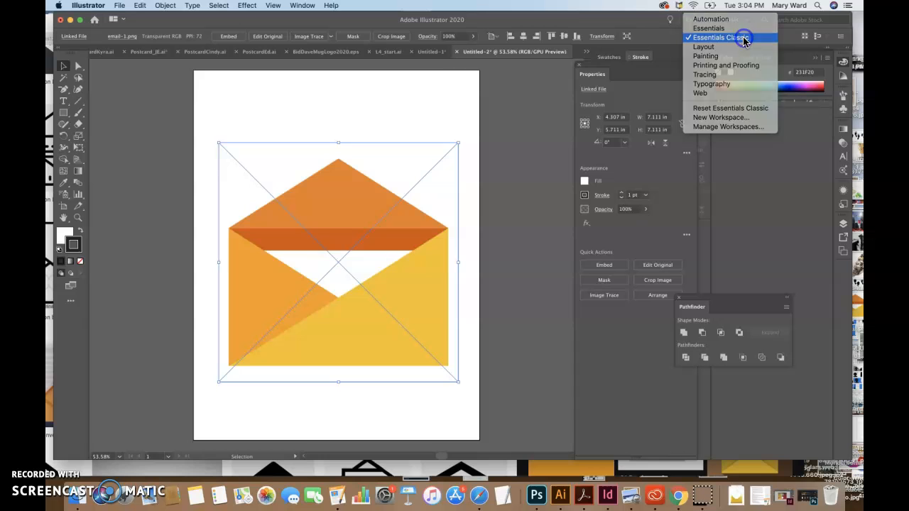
pyautogui.click(330, 36)
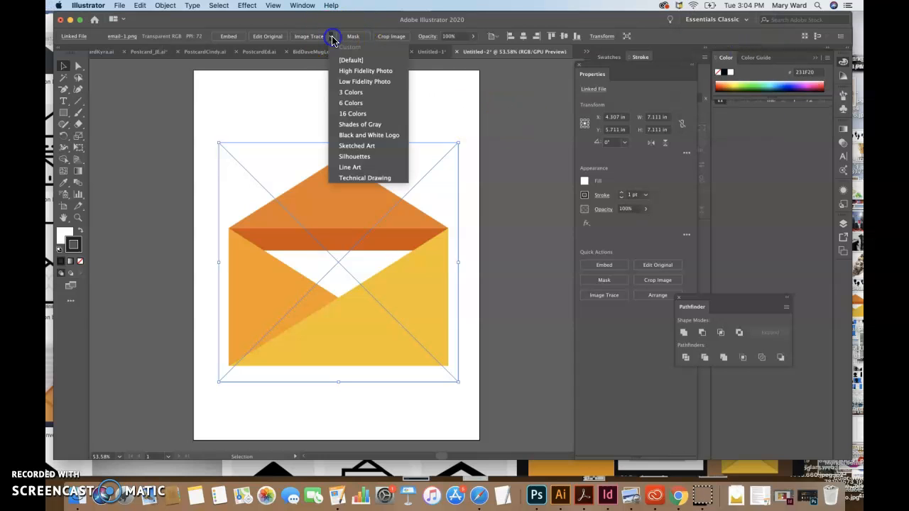
pyautogui.click(357, 105)
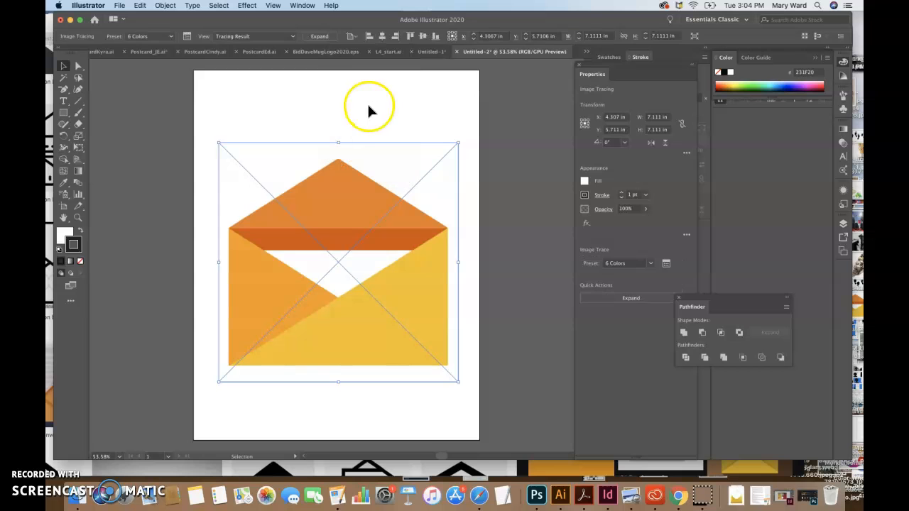
pyautogui.click(319, 37)
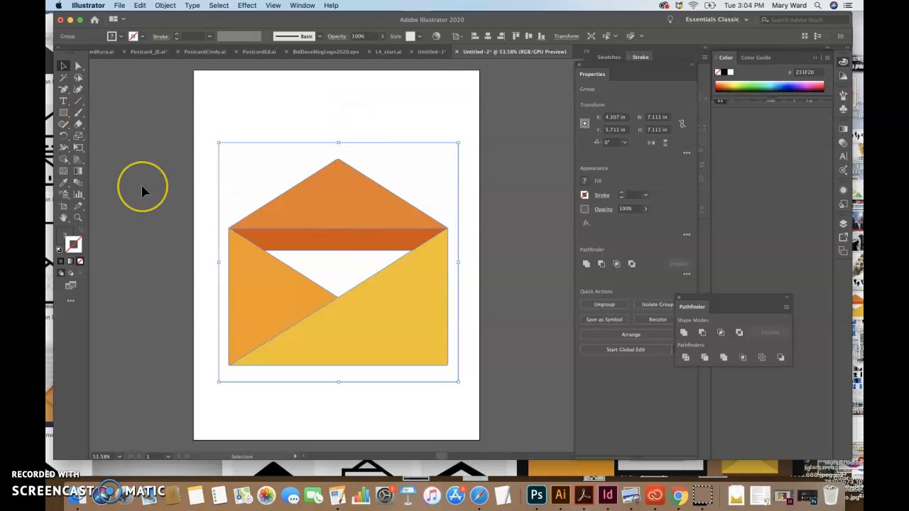
# Examine the anchor points of the expanded envelope shapes around the white opening, and deselect the artwork
pyautogui.press('super+equal')
pyautogui.press('super+equal')
pyautogui.press('super+equal')
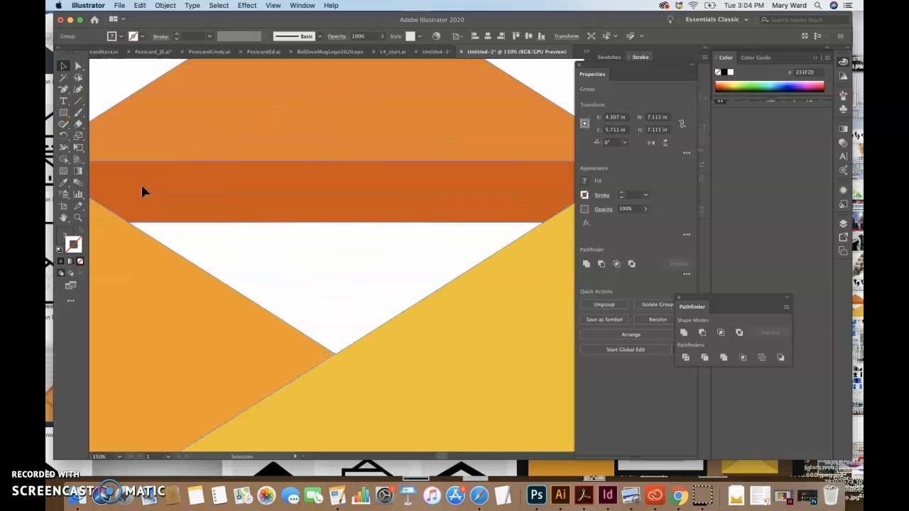
pyautogui.click(78, 65)
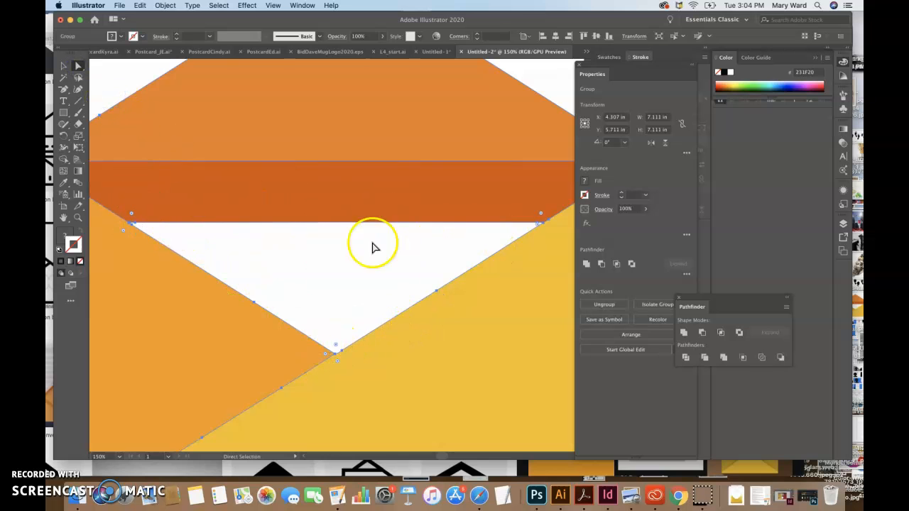
pyautogui.click(118, 77)
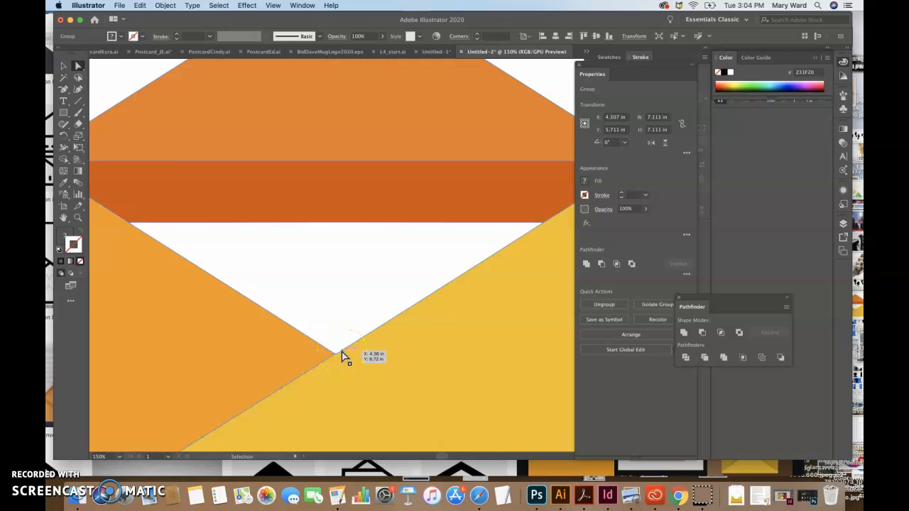
pyautogui.press('super+0')
pyautogui.press('a')
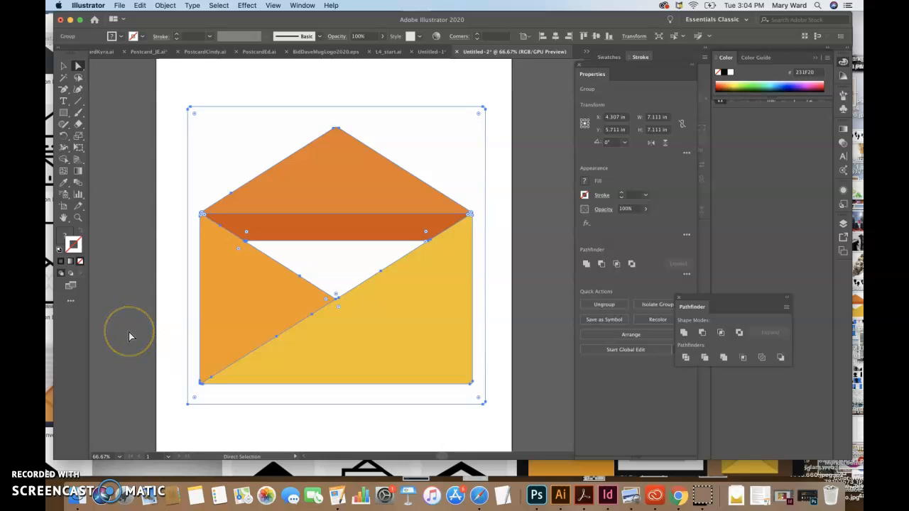
pyautogui.click(124, 298)
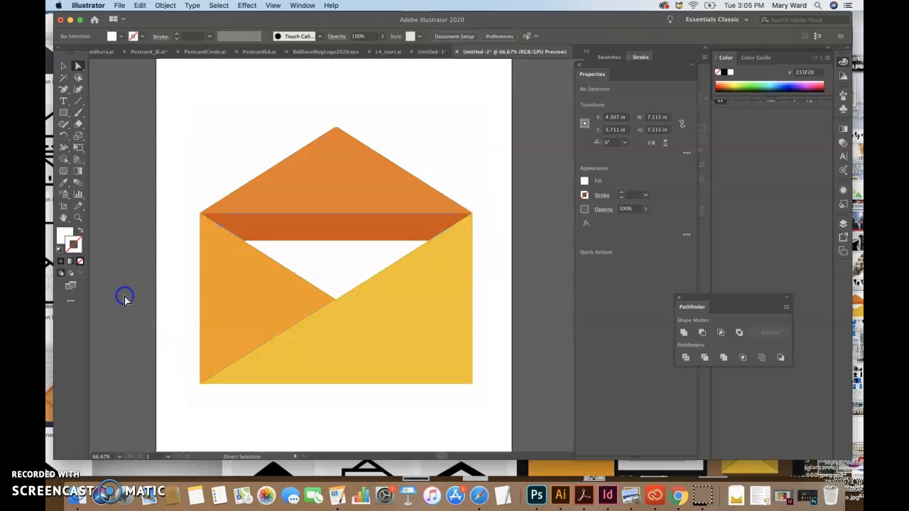
# Remove the white background compound path that surrounds the envelope artwork
pyautogui.click(250, 142)
pyautogui.click(157, 168)
pyautogui.click(224, 168)
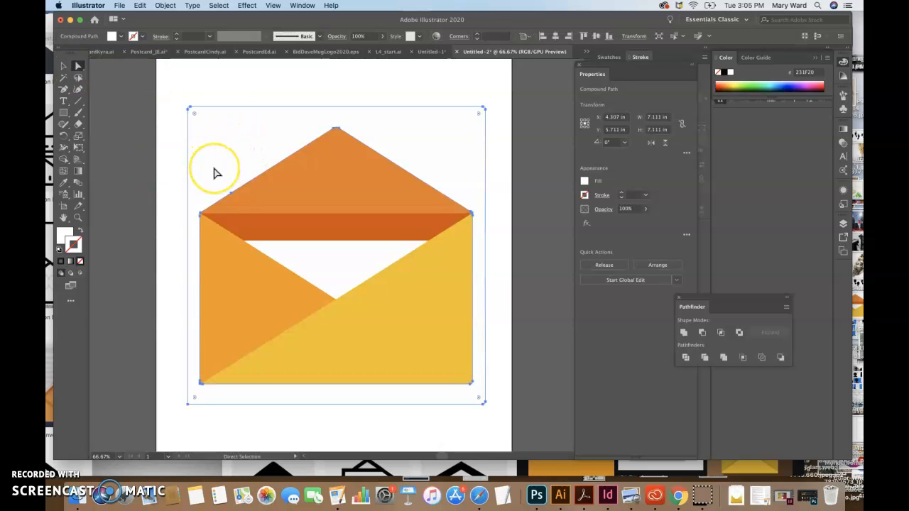
pyautogui.click(158, 187)
pyautogui.click(221, 176)
pyautogui.click(221, 181)
# Examine the separate envelope shapes by selecting the flaps, front panel and white opening individually, and deselect the artwork
pyautogui.click(299, 185)
pyautogui.click(245, 277)
pyautogui.click(373, 347)
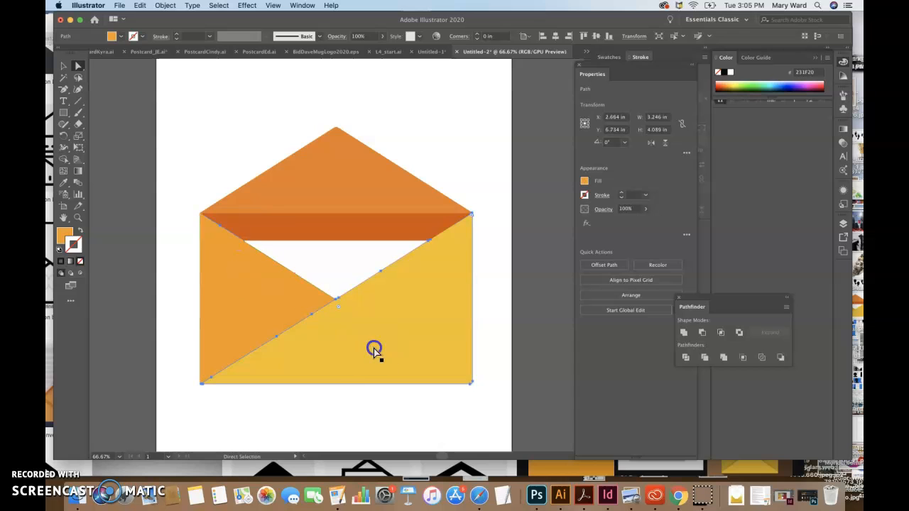
pyautogui.click(298, 301)
pyautogui.click(324, 235)
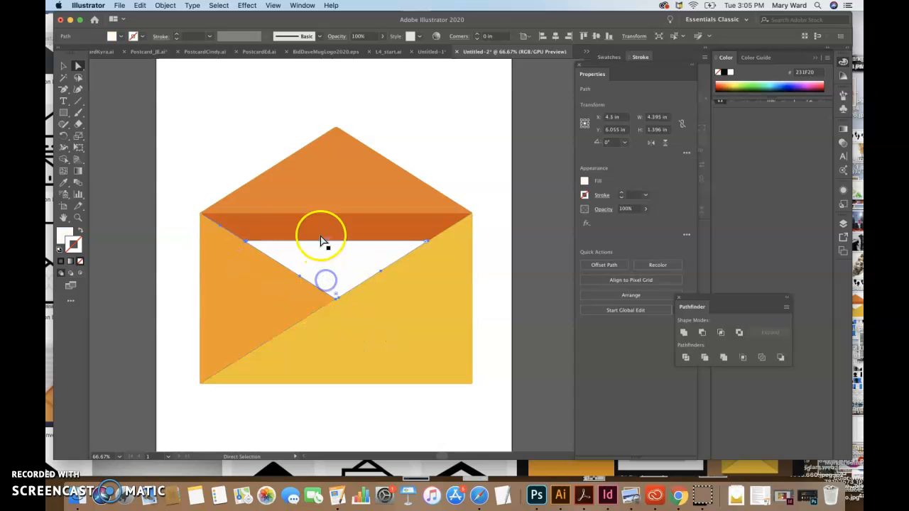
pyautogui.click(320, 204)
pyautogui.click(426, 277)
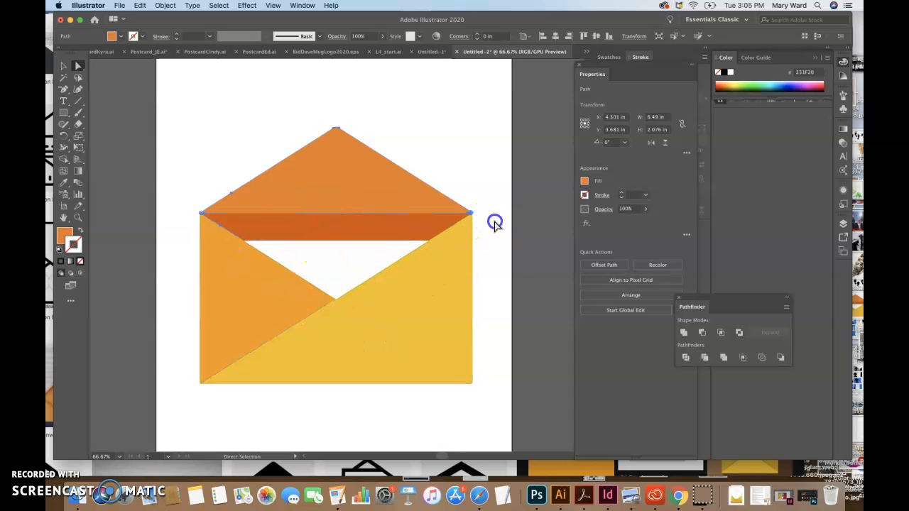
pyautogui.click(500, 260)
pyautogui.click(474, 266)
pyautogui.click(368, 257)
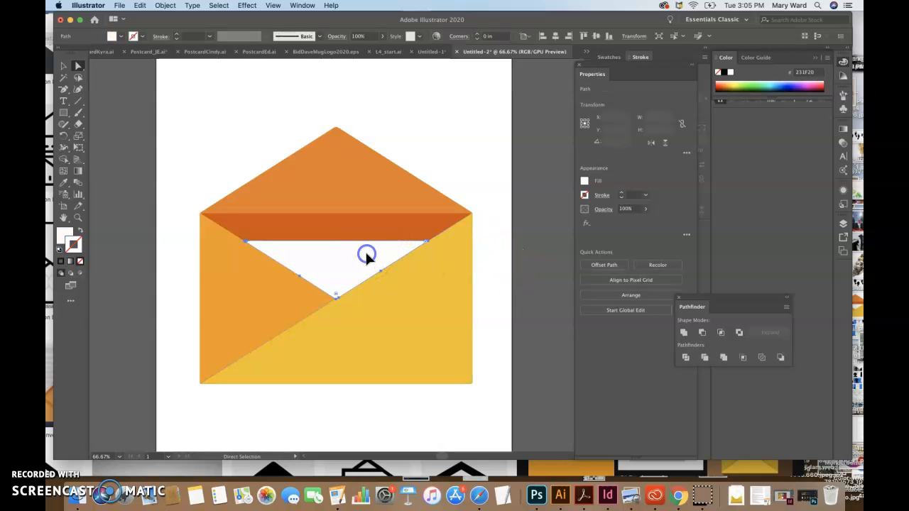
pyautogui.click(426, 243)
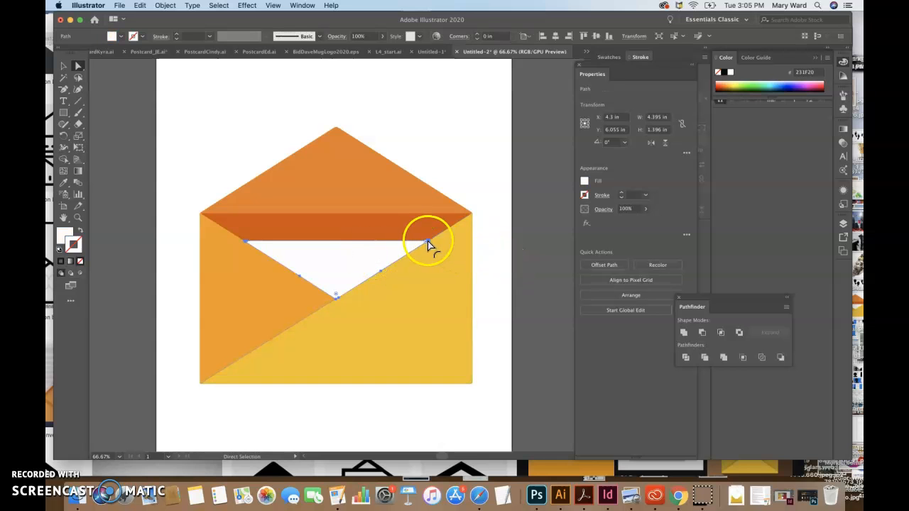
pyautogui.click(462, 101)
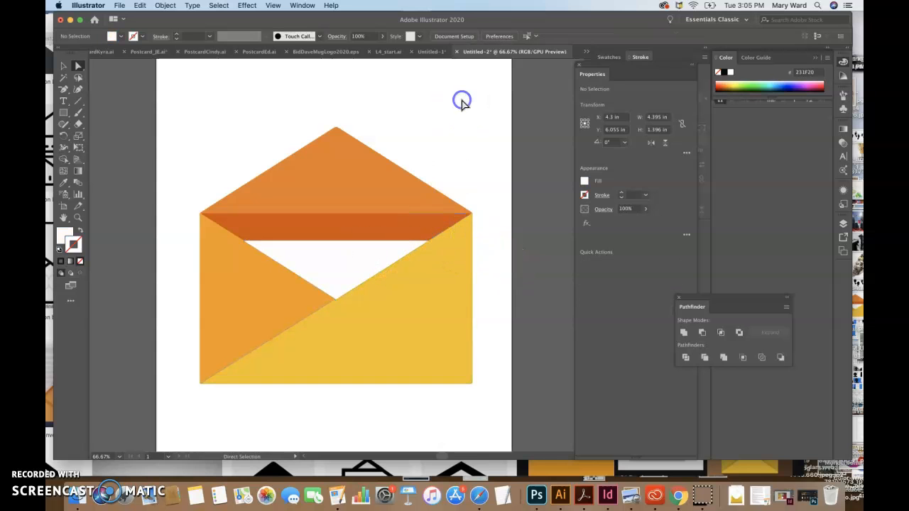
# Move the Illustrator window aside, review the kate spade thank-you email in e39.png in Preview, and return to Illustrator
pyautogui.click(66, 103)
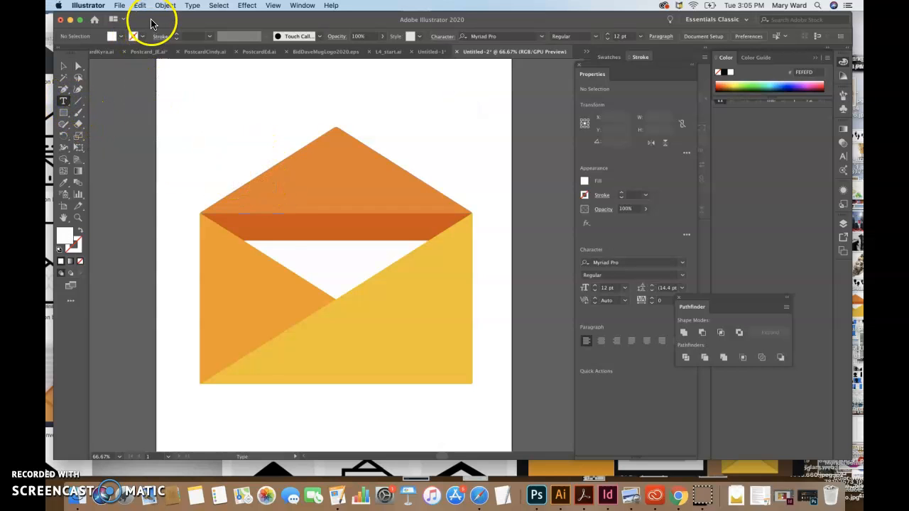
pyautogui.moveTo(151, 21); pyautogui.dragTo(217, 23)
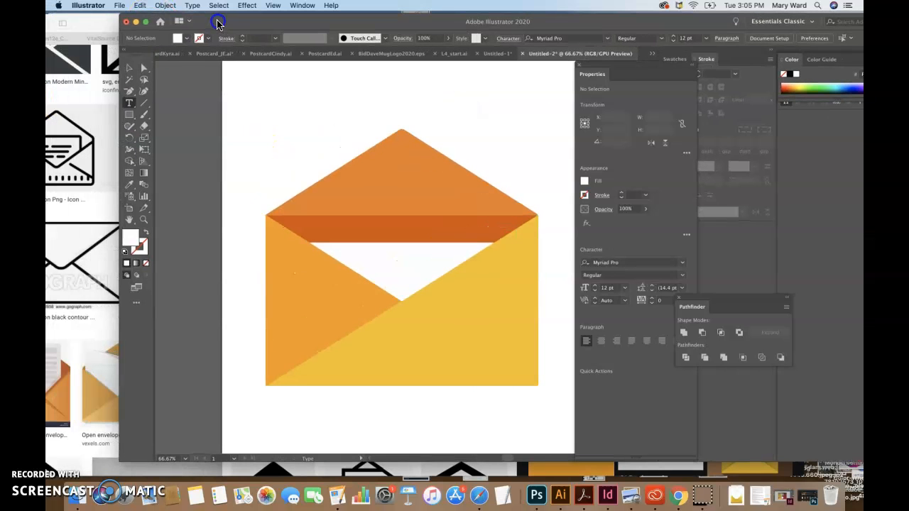
pyautogui.click(88, 25)
pyautogui.moveTo(88, 26); pyautogui.dragTo(206, 86)
pyautogui.click(81, 61)
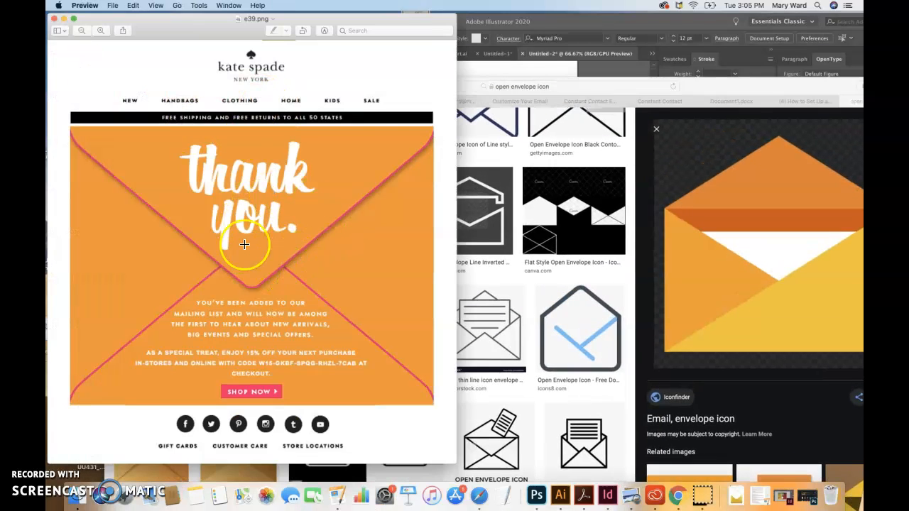
pyautogui.click(533, 71)
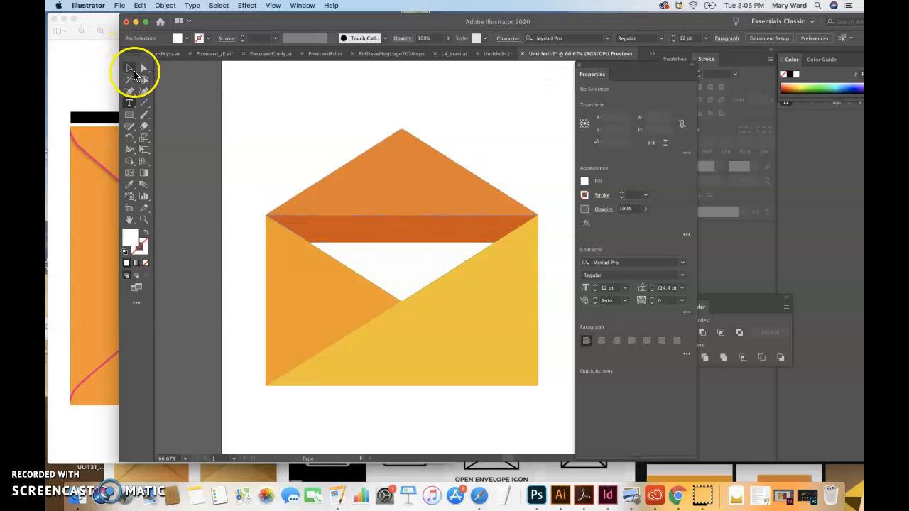
# Fill the white paper triangle in the envelope opening with the dark orange sampled from the band above it
pyautogui.click(130, 69)
pyautogui.click(393, 279)
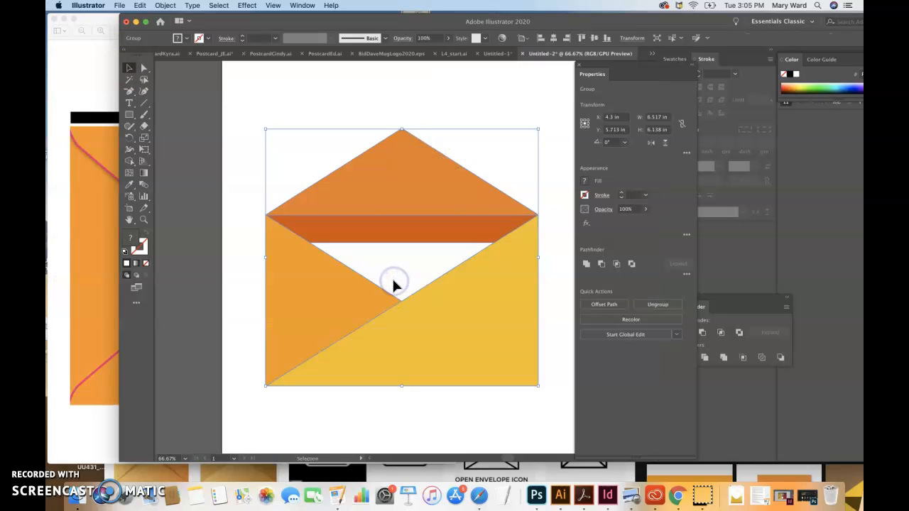
pyautogui.click(245, 239)
pyautogui.click(144, 68)
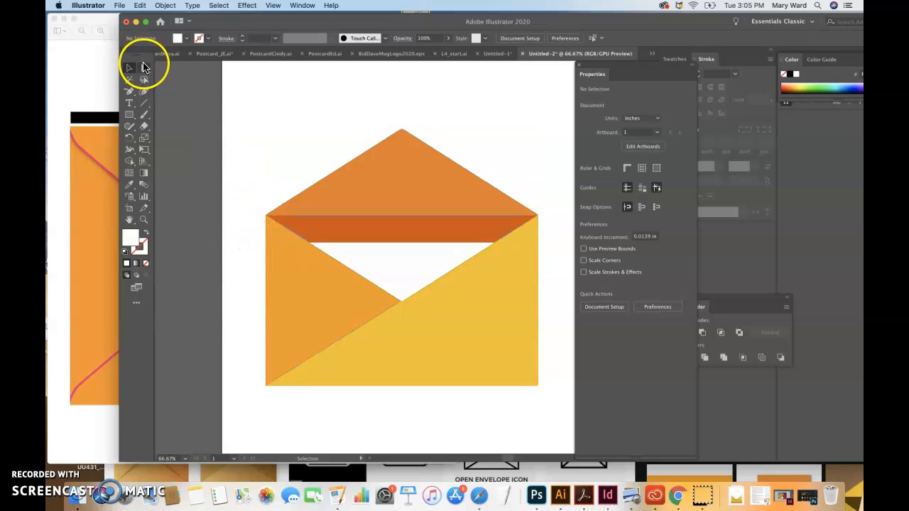
pyautogui.click(377, 249)
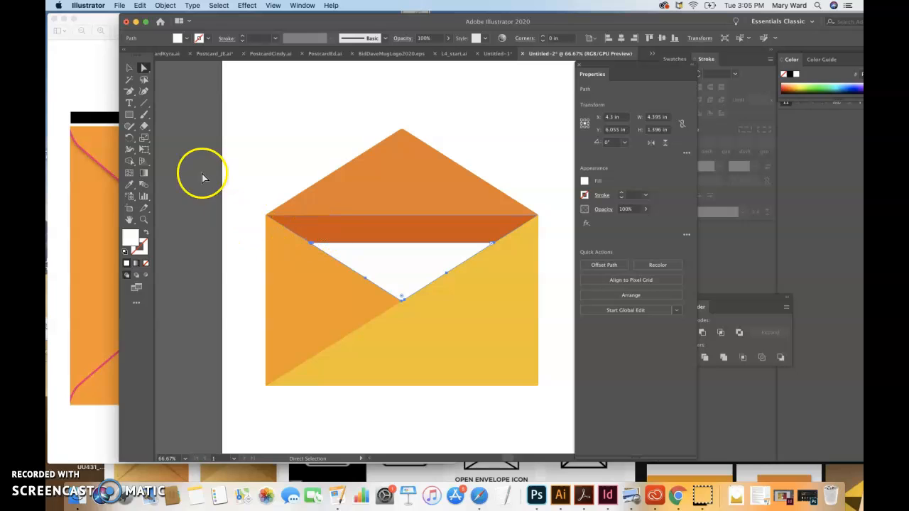
pyautogui.click(130, 185)
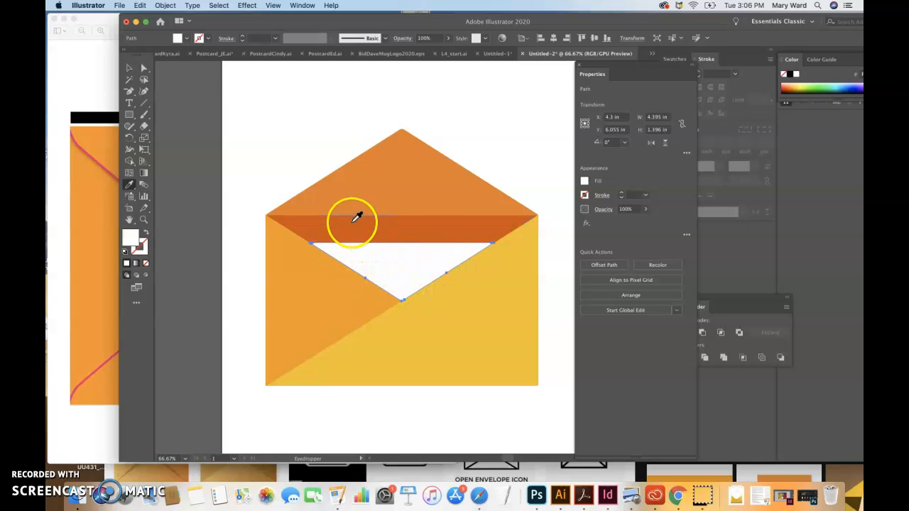
pyautogui.click(357, 218)
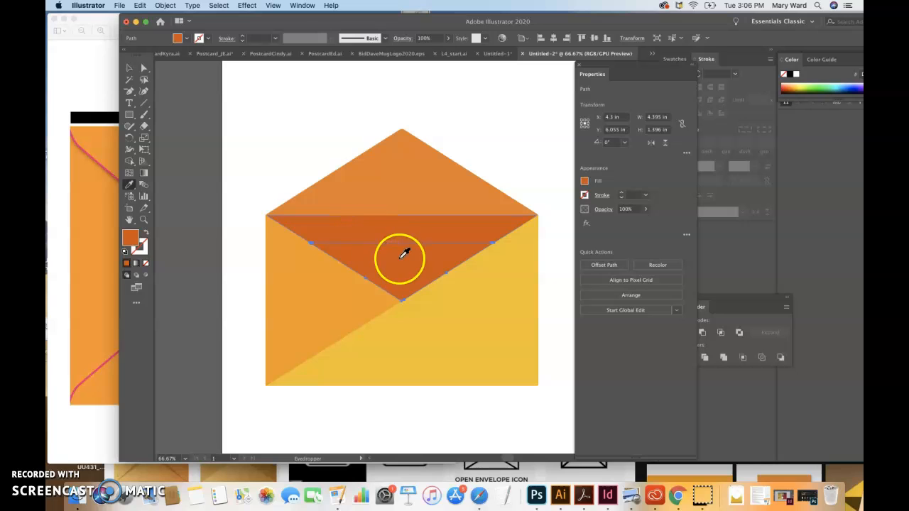
# Unite the recolored triangle and the dark orange band above it into a single shape with Pathfinder
pyautogui.click(143, 69)
pyautogui.click(202, 122)
pyautogui.click(376, 257)
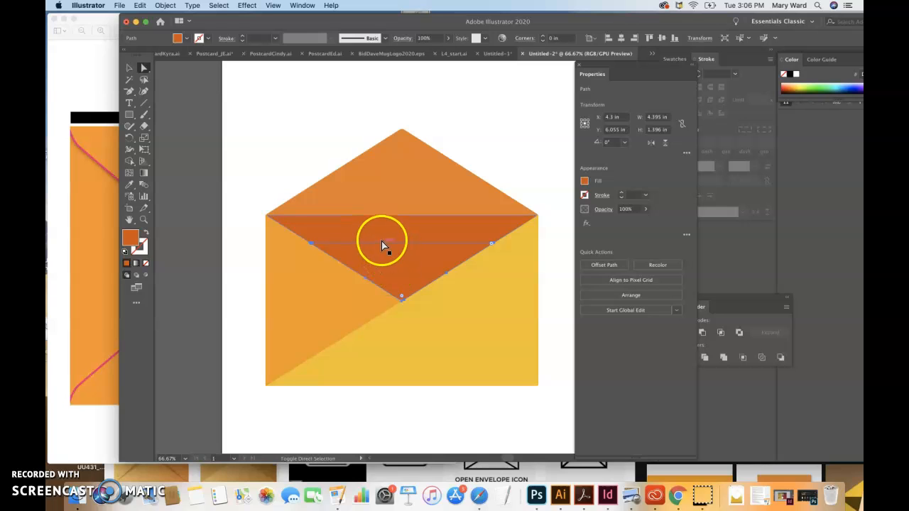
pyautogui.keyDown('shift'); pyautogui.click(380, 230); pyautogui.keyUp('shift')
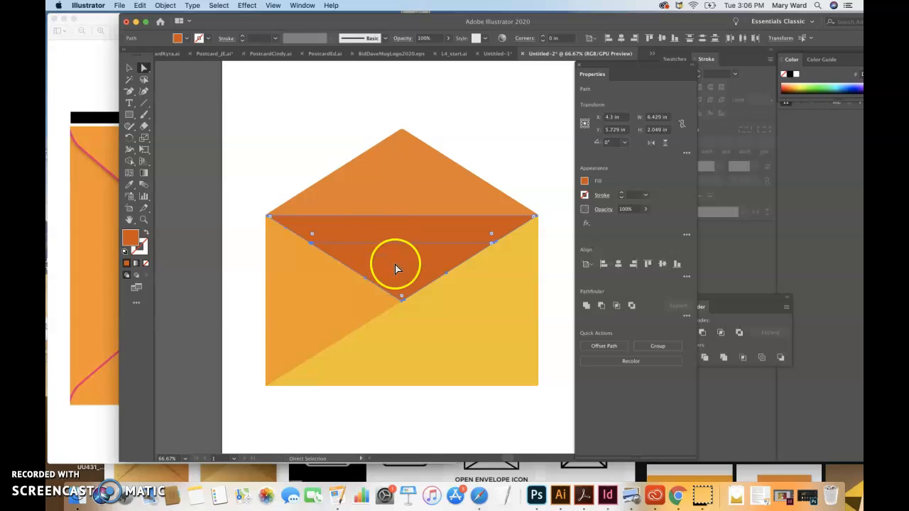
pyautogui.click(707, 312)
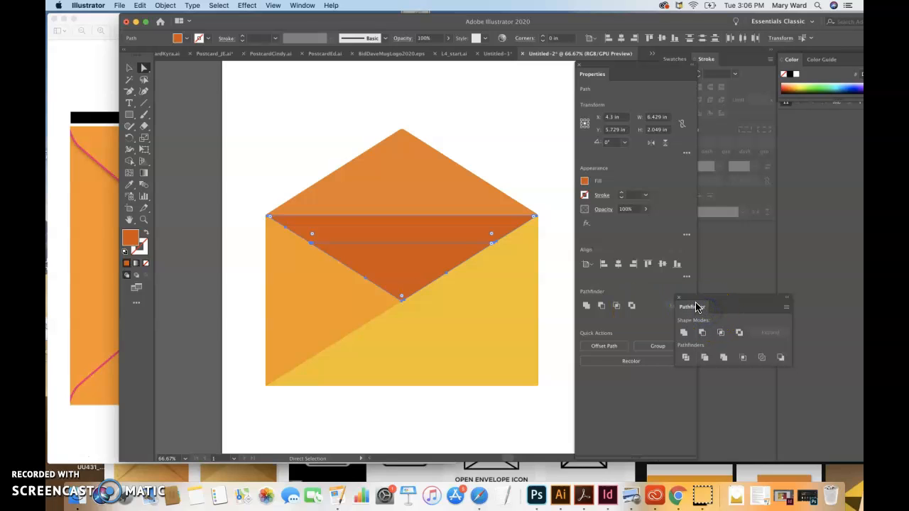
pyautogui.click(302, 5)
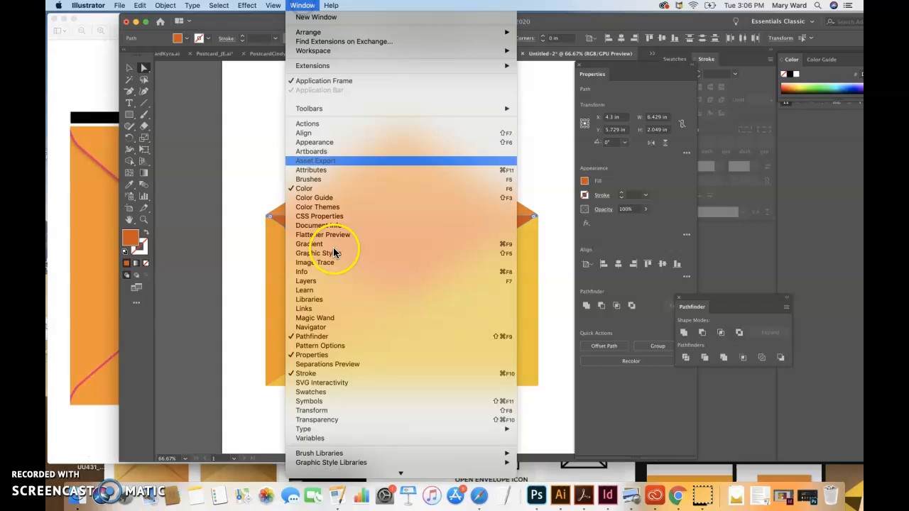
pyautogui.click(563, 320)
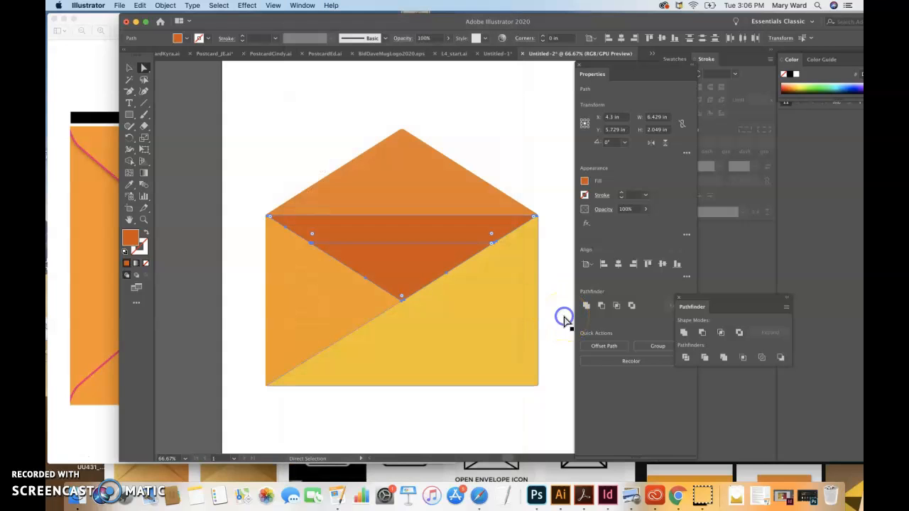
pyautogui.click(684, 333)
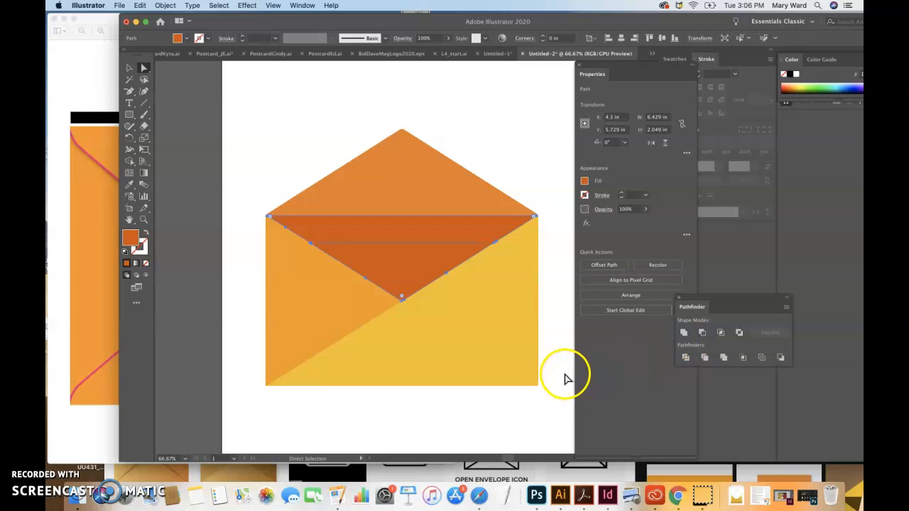
pyautogui.click(566, 374)
# Recolor the united center triangle and the envelope's left side flap with the lighter orange sampled from the top flap
pyautogui.click(446, 262)
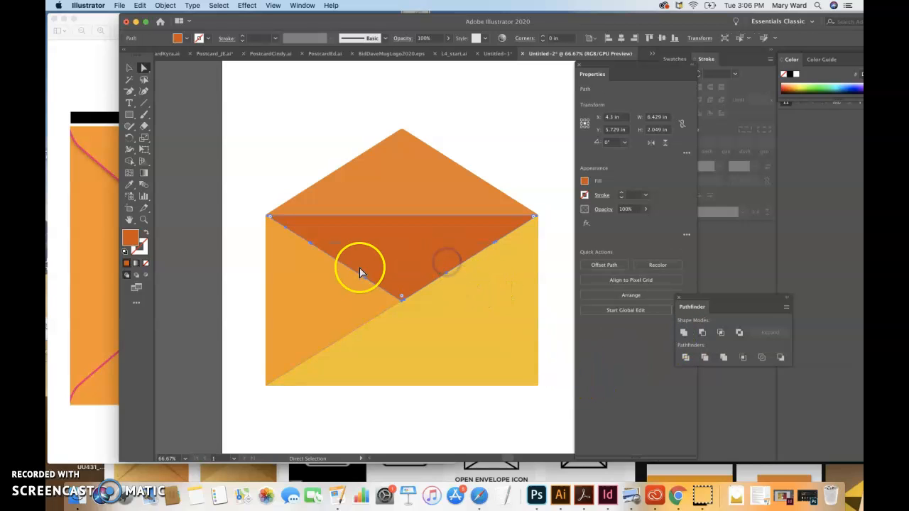
pyautogui.click(129, 185)
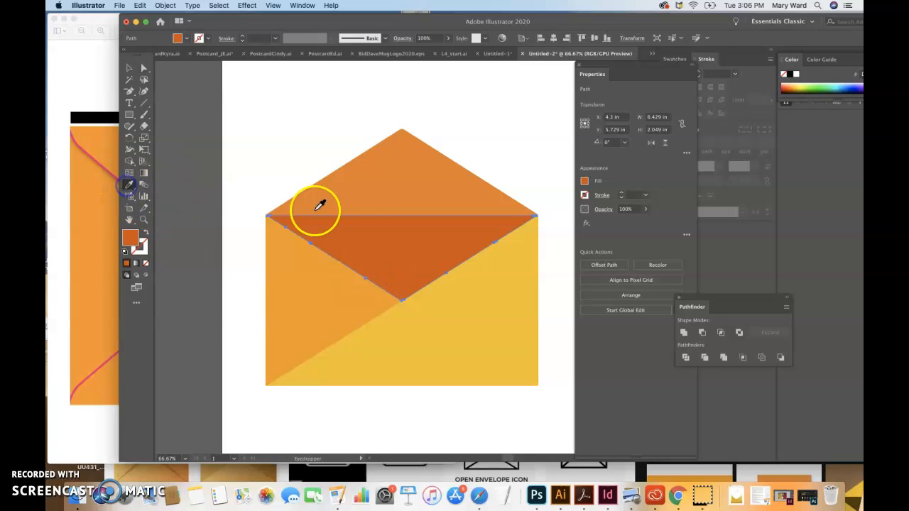
pyautogui.click(369, 199)
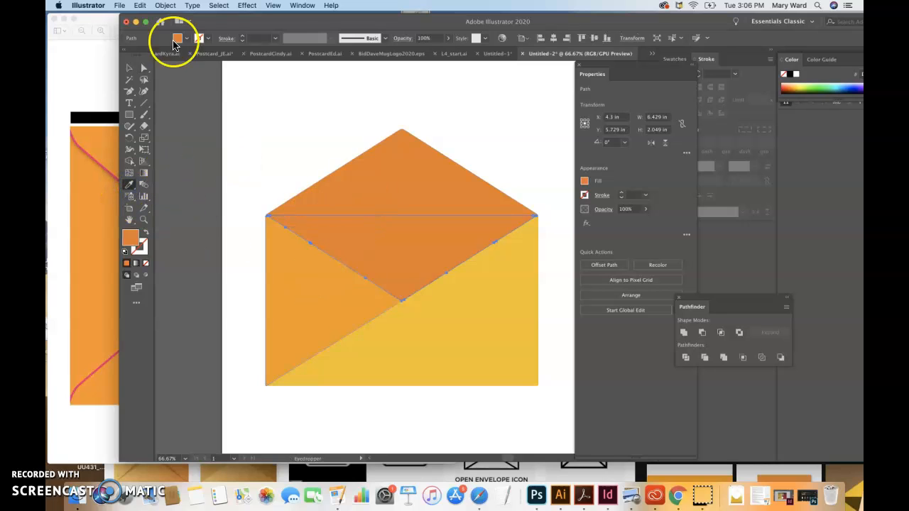
pyautogui.click(140, 68)
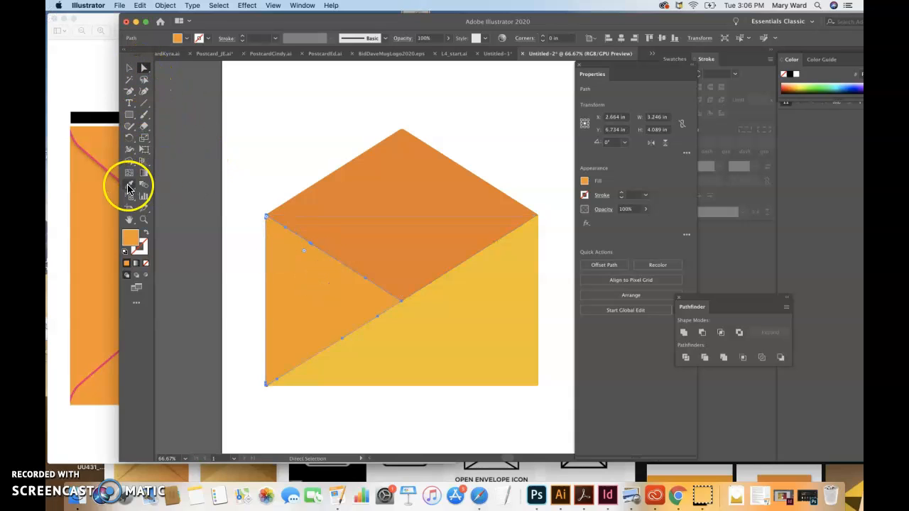
pyautogui.click(129, 185)
pyautogui.click(394, 245)
# Outline all the envelope shapes with a magenta stroke of C 0%, M 100%, Y 0%, K 0%
pyautogui.click(143, 67)
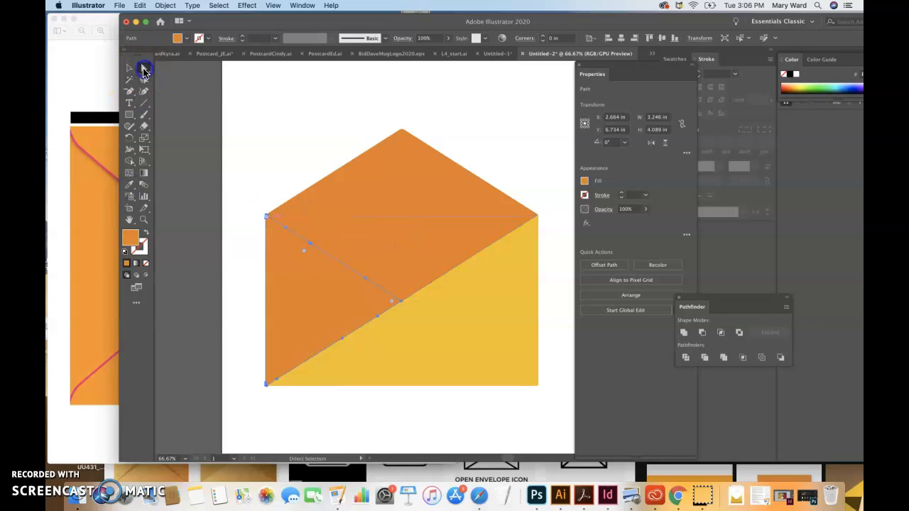
pyautogui.click(359, 267)
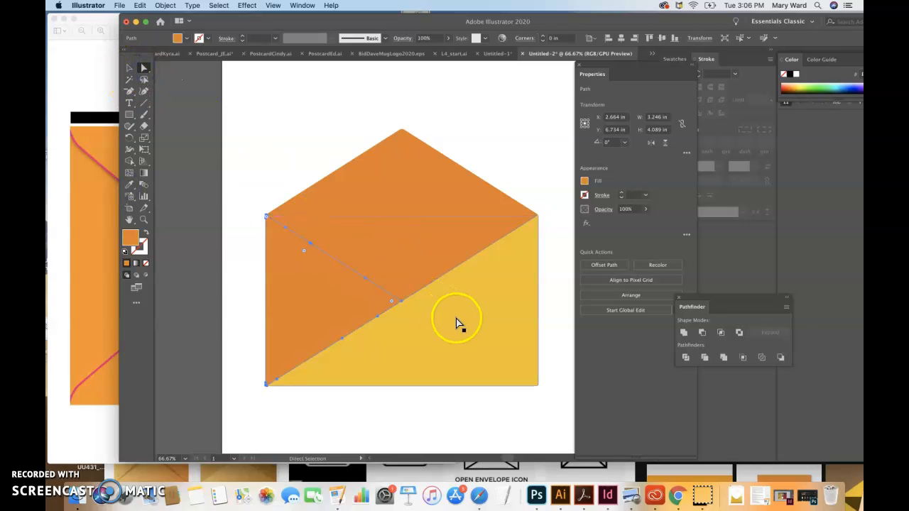
pyautogui.keyDown('shift'); pyautogui.click(354, 300); pyautogui.keyUp('shift')
pyautogui.keyDown('shift'); pyautogui.click(406, 199); pyautogui.keyUp('shift')
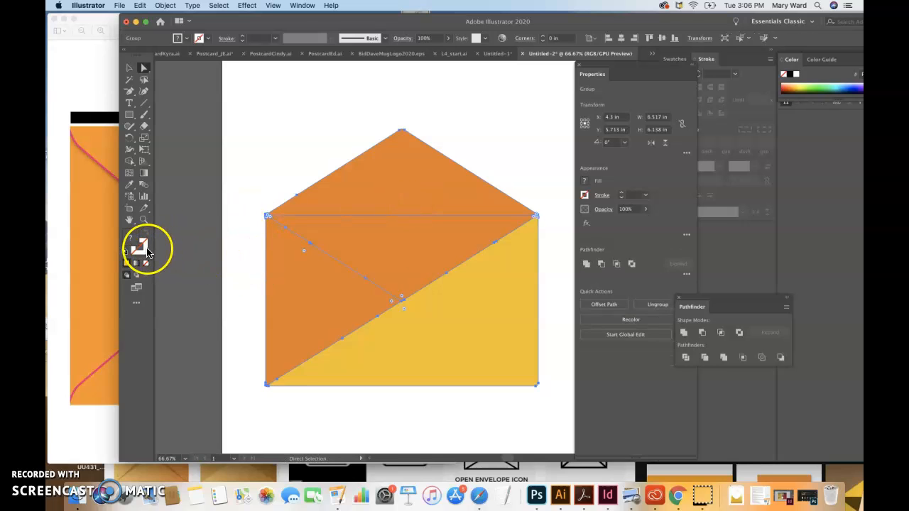
pyautogui.click(245, 178)
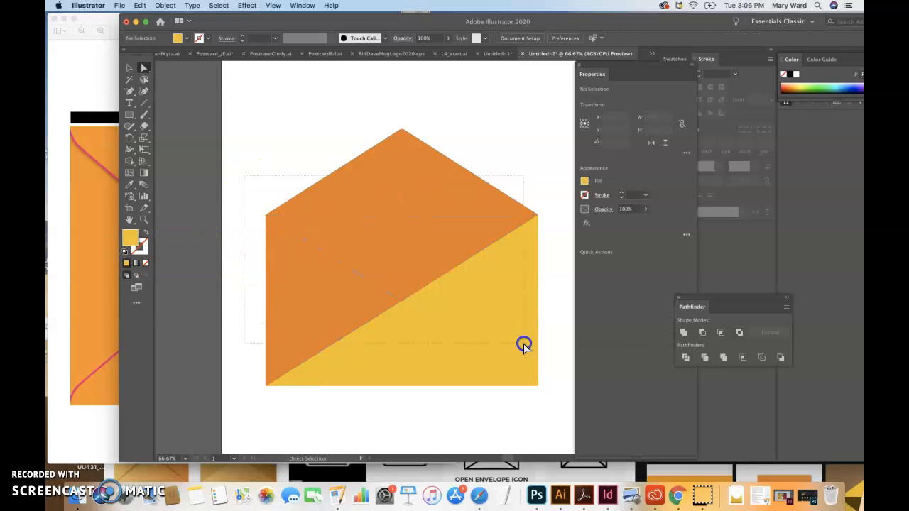
pyautogui.moveTo(552, 388); pyautogui.dragTo(556, 387)
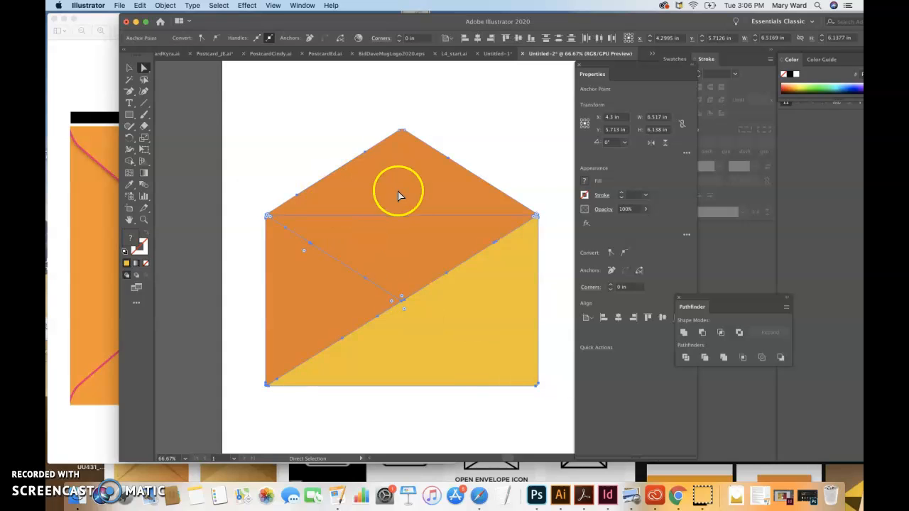
pyautogui.doubleClick(144, 245)
pyautogui.moveTo(462, 220); pyautogui.dragTo(463, 201)
pyautogui.click(442, 189)
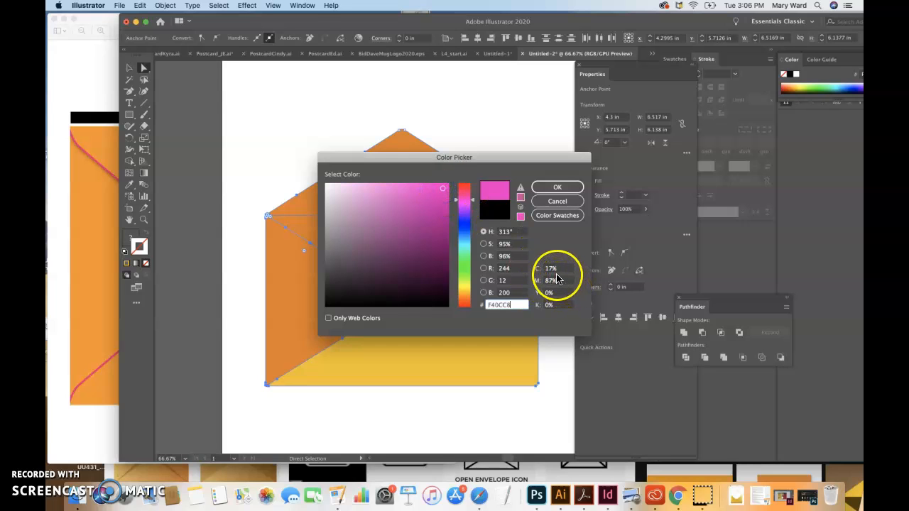
pyautogui.click(447, 186)
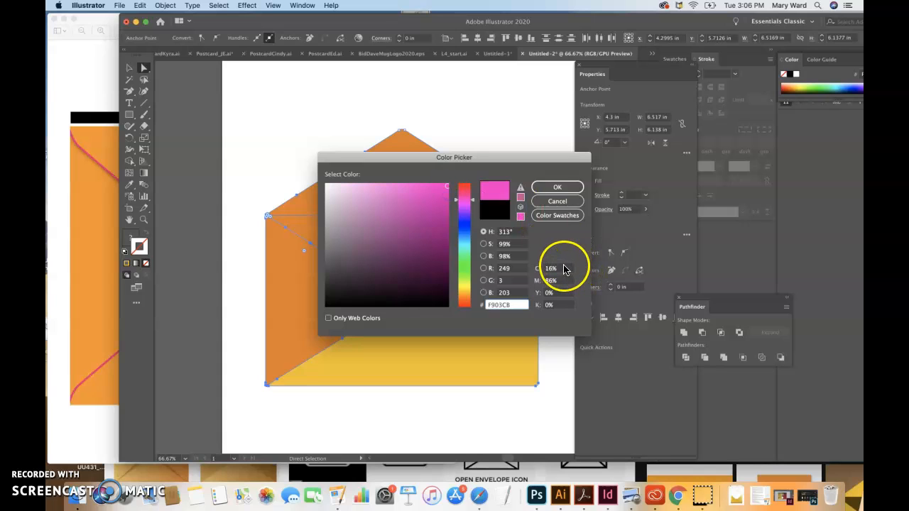
pyautogui.click(548, 282)
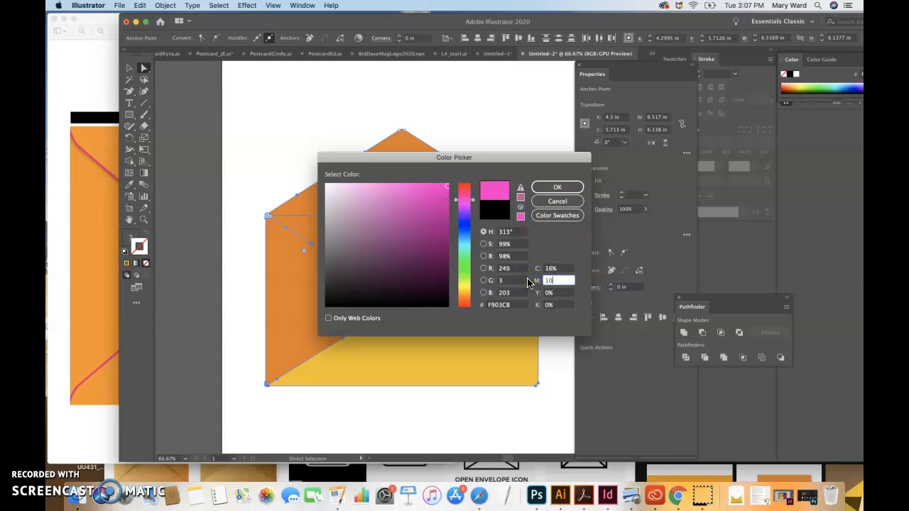
pyautogui.click(558, 270)
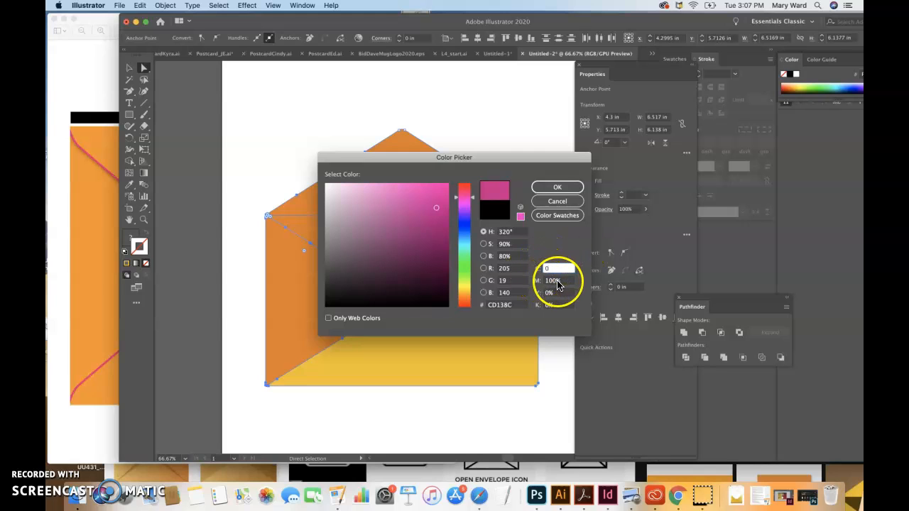
pyautogui.click(553, 258)
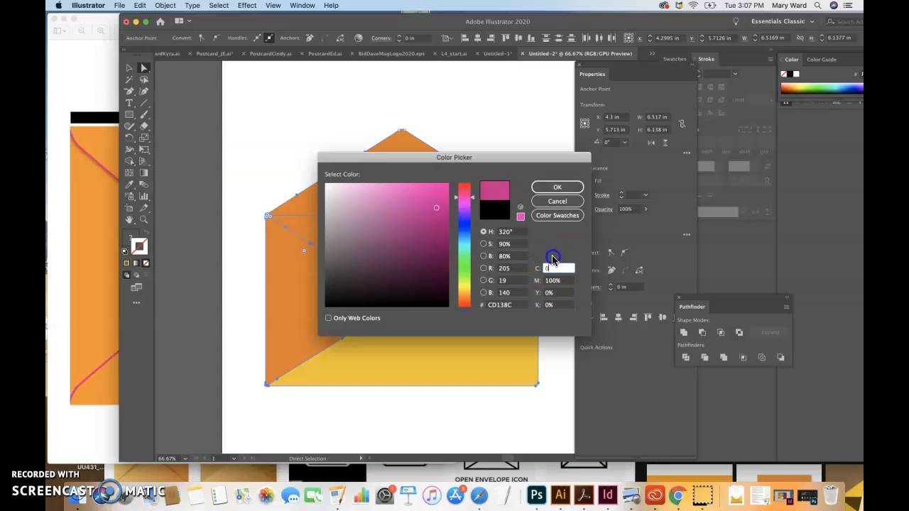
pyautogui.click(552, 189)
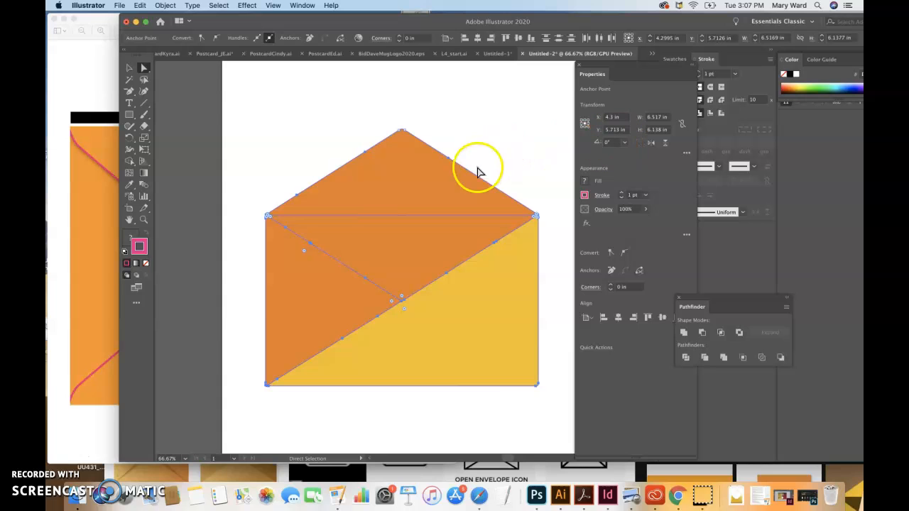
pyautogui.click(526, 168)
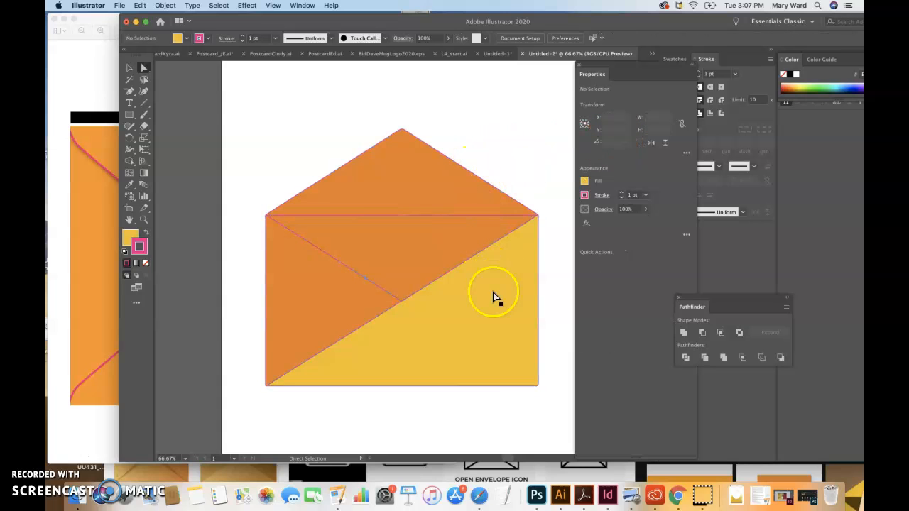
# Check the kate spade email in Preview, return to Illustrator and fill the yellow front panel with the orange sampled from the center triangle
pyautogui.click(99, 252)
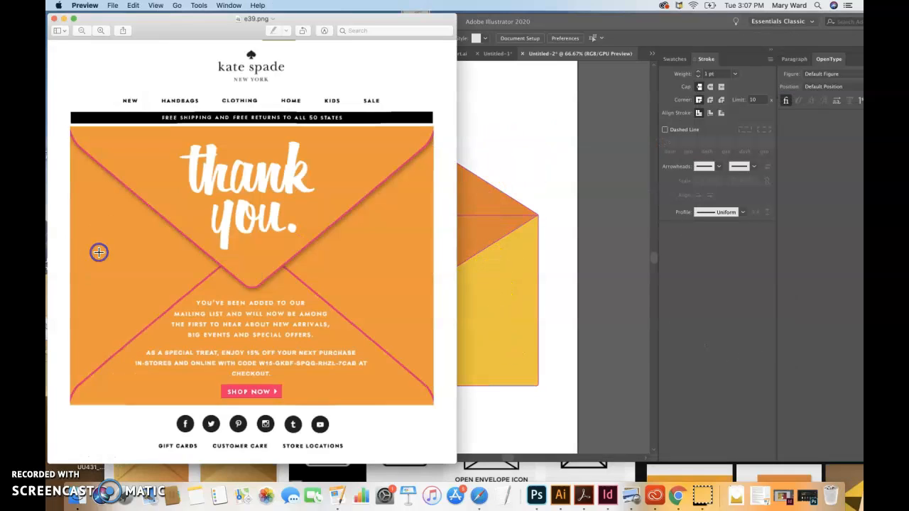
pyautogui.click(543, 158)
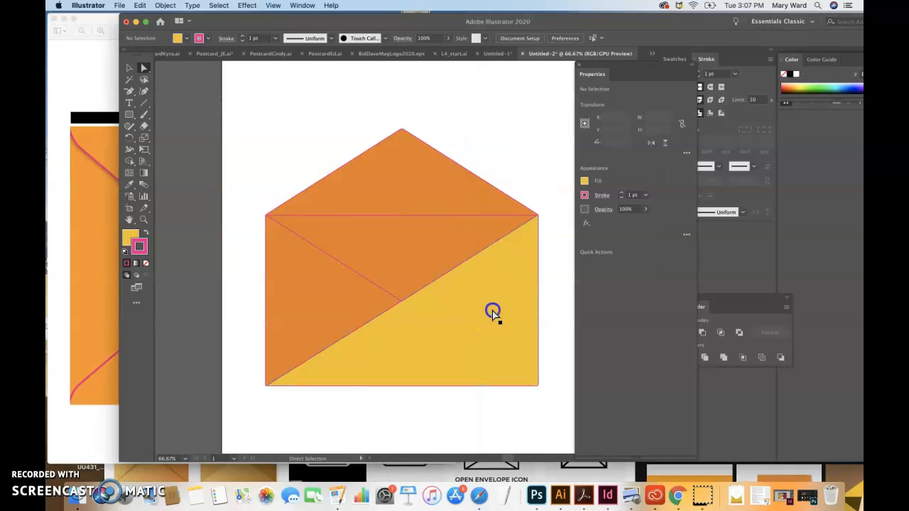
pyautogui.click(493, 312)
pyautogui.click(128, 184)
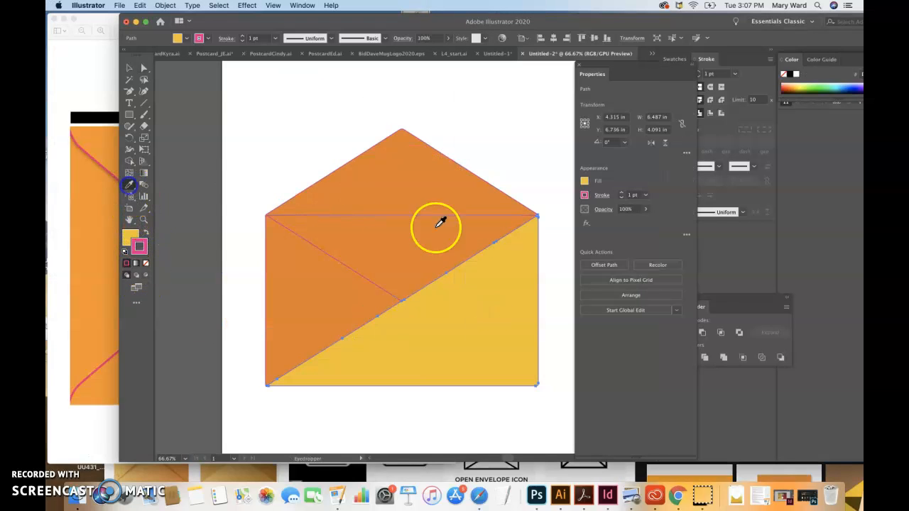
pyautogui.click(437, 226)
pyautogui.click(129, 68)
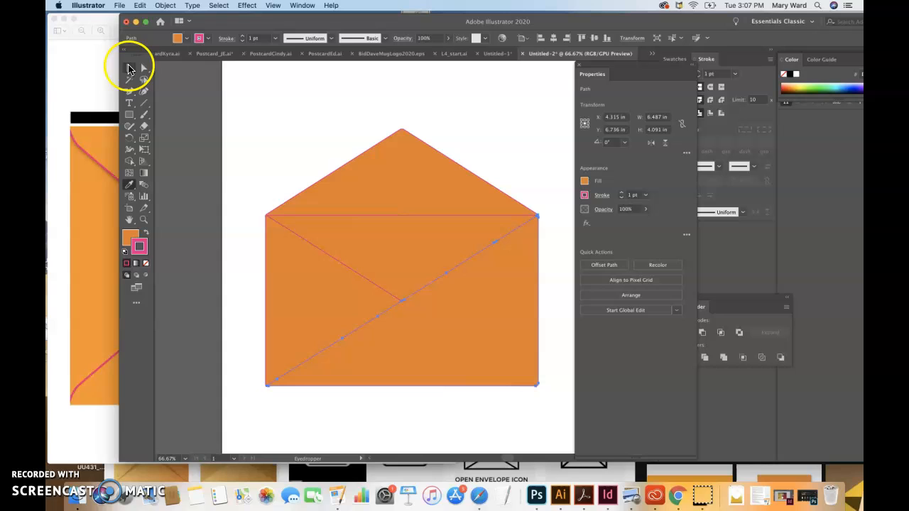
pyautogui.click(233, 112)
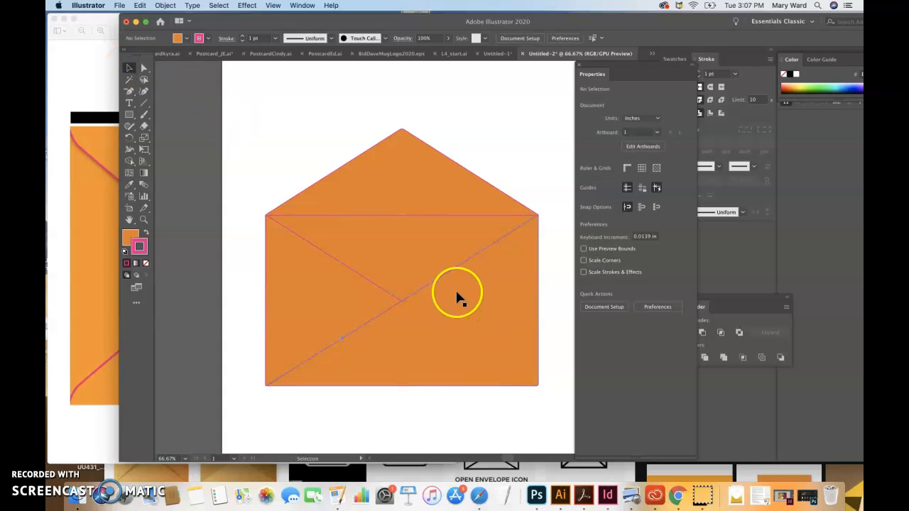
# Undo the orange recolor of the envelope's front panel
pyautogui.click(435, 294)
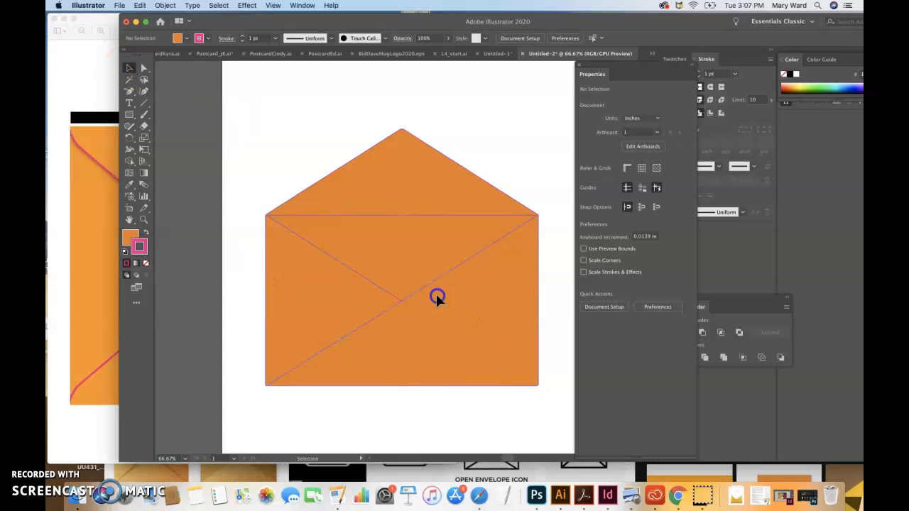
pyautogui.click(238, 313)
pyautogui.press('super+z')
pyautogui.click(230, 313)
pyautogui.click(415, 347)
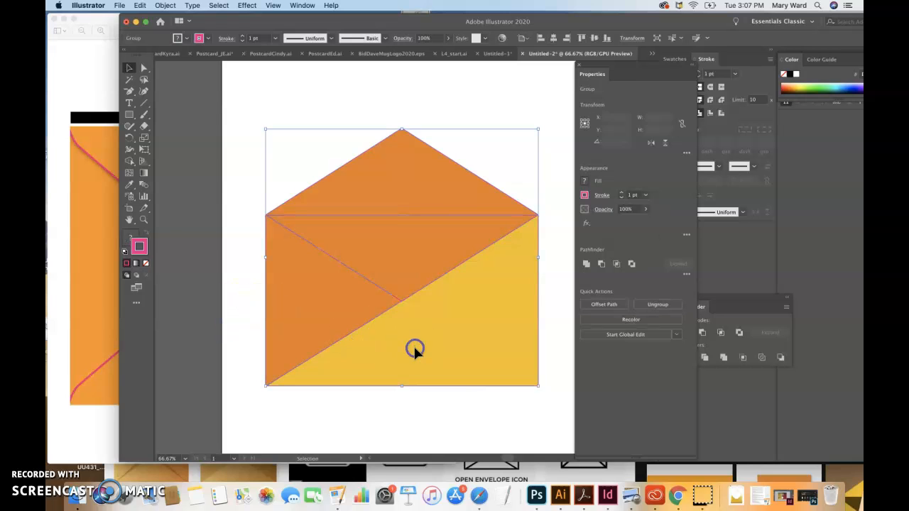
# Swap the fill and stroke colors of the yellow front panel to give it a magenta fill and yellow outline
pyautogui.click(144, 67)
pyautogui.click(232, 110)
pyautogui.click(457, 351)
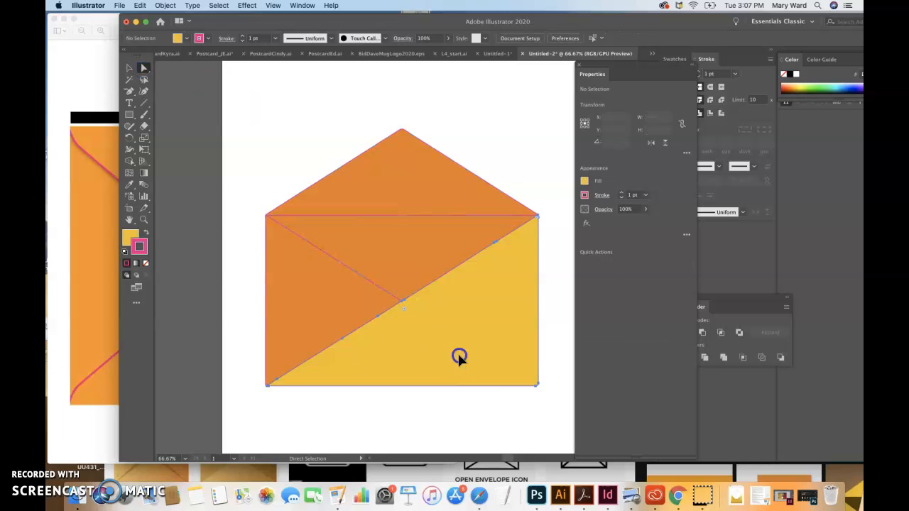
pyautogui.click(146, 231)
pyautogui.click(249, 254)
pyautogui.click(377, 336)
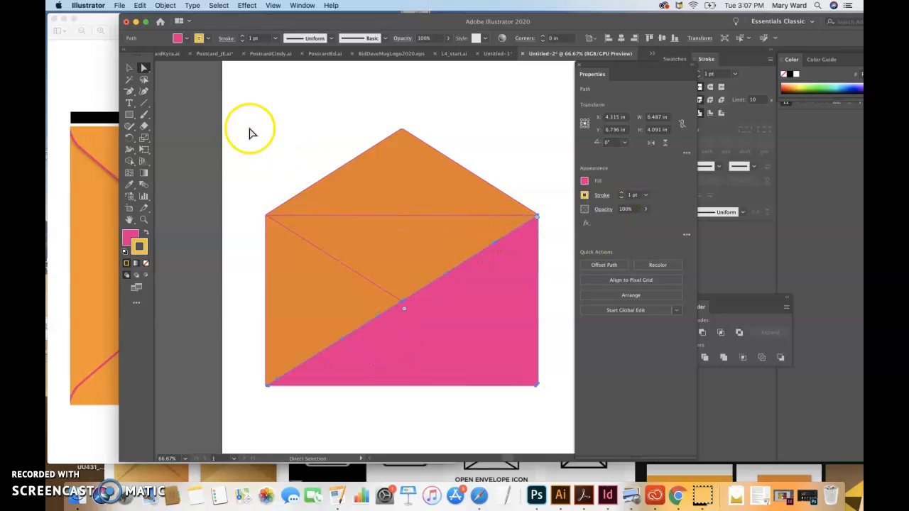
# Examine how the front panel, left flap and center triangle outlines meet along the envelope's diagonal seam
pyautogui.click(552, 373)
pyautogui.click(525, 349)
pyautogui.click(547, 384)
pyautogui.click(462, 348)
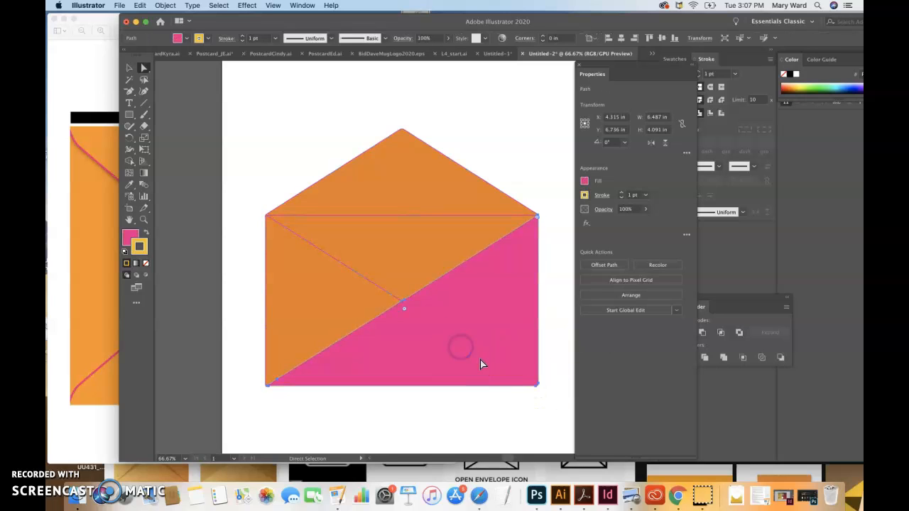
pyautogui.press('super+equal')
pyautogui.press('super+equal')
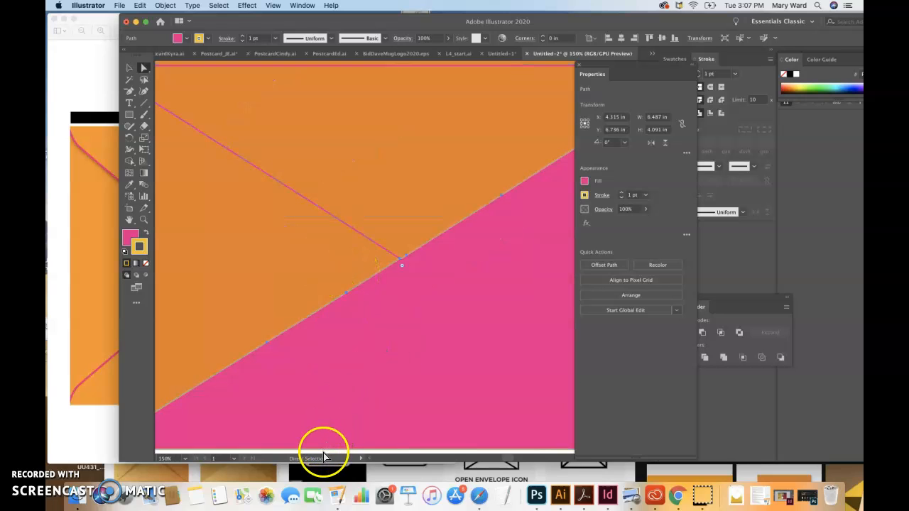
pyautogui.click(282, 298)
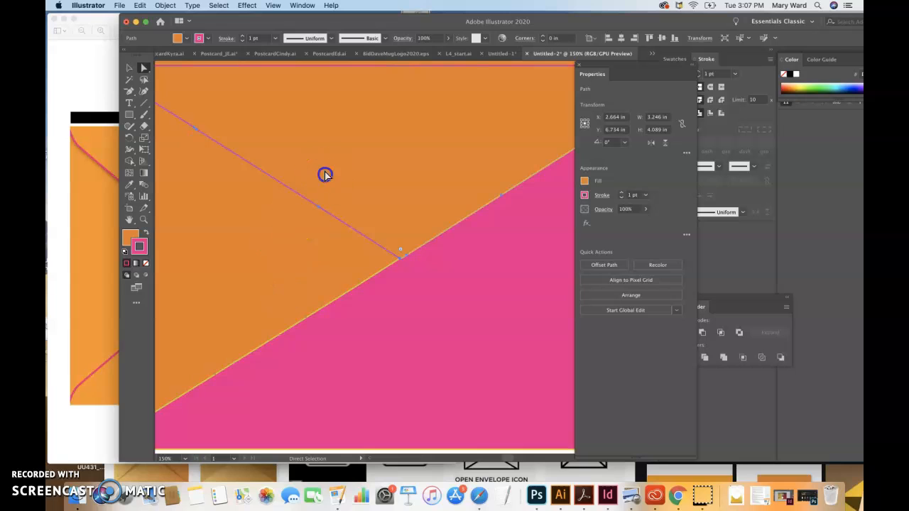
pyautogui.press('super+minus')
pyautogui.press('super+minus')
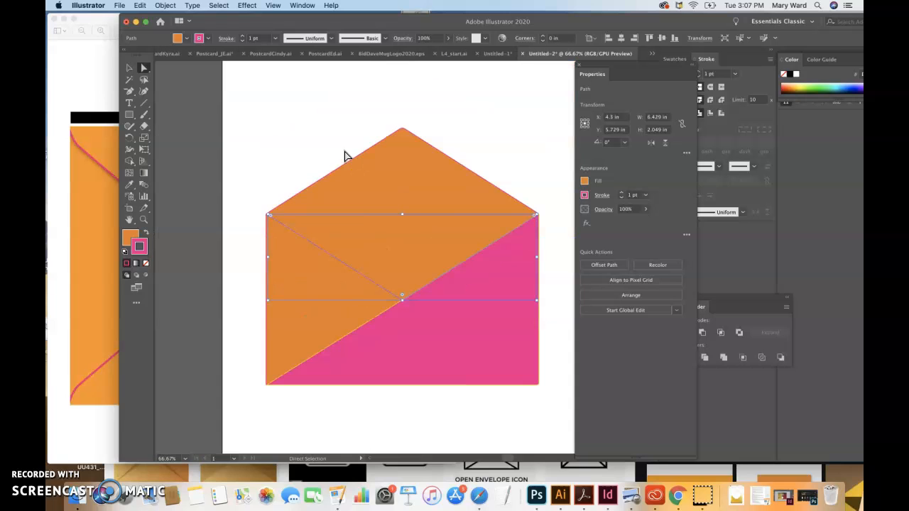
pyautogui.click(515, 173)
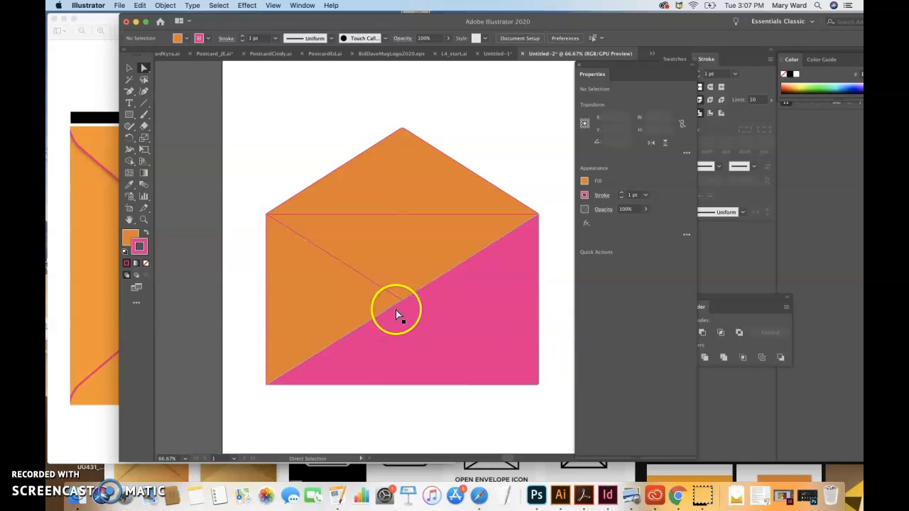
# Reshape the kink in the front panel's diagonal edge at the flap junction by adjusting its anchor point's direction handle
pyautogui.click(145, 221)
pyautogui.click(403, 298)
pyautogui.click(401, 259)
pyautogui.click(401, 259)
pyautogui.click(399, 254)
pyautogui.click(399, 259)
pyautogui.click(403, 256)
pyautogui.click(401, 247)
pyautogui.click(402, 247)
pyautogui.click(397, 274)
pyautogui.click(398, 272)
pyautogui.click(144, 67)
pyautogui.click(396, 214)
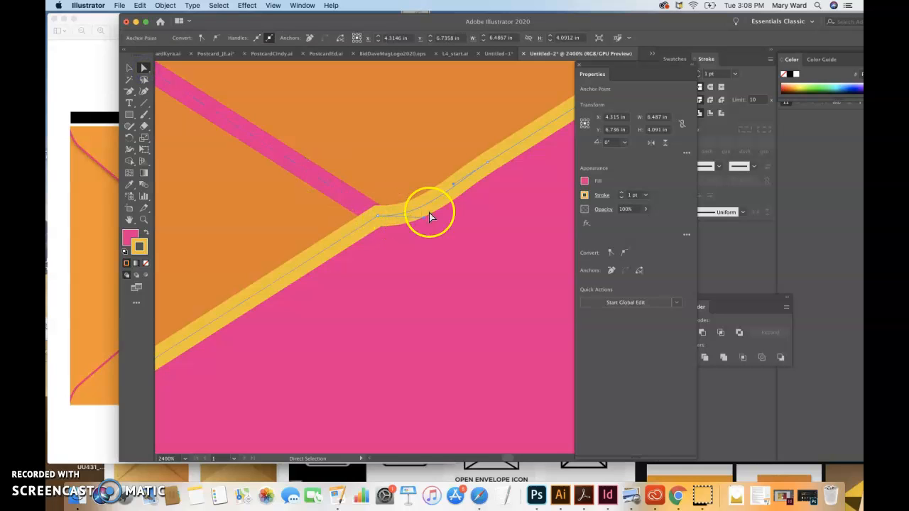
pyautogui.moveTo(423, 216)
pyautogui.mouseDown()
pyautogui.moveTo(401, 216)
pyautogui.moveTo(428, 217)
pyautogui.mouseUp()
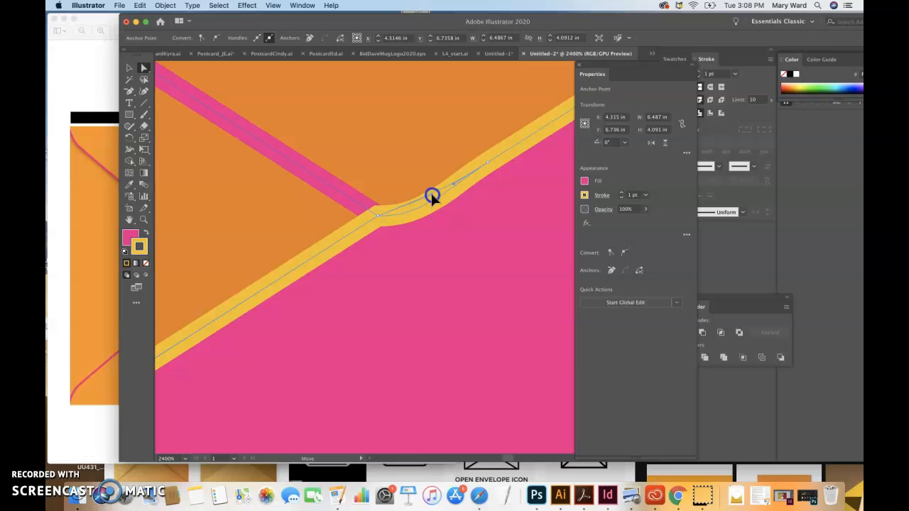
pyautogui.press('super+z')
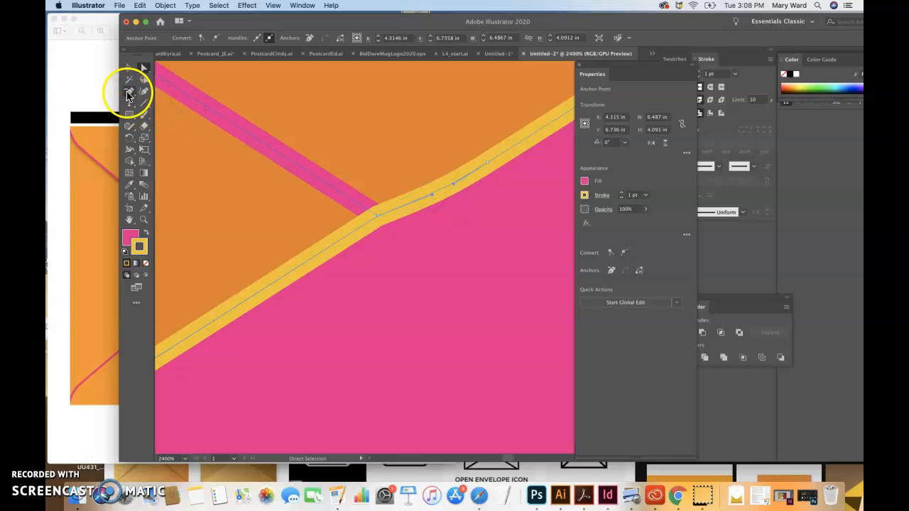
# Delete the two anchor points forming the kink in the front panel's diagonal edge and deselect the artwork
pyautogui.moveTo(128, 95); pyautogui.dragTo(164, 115)
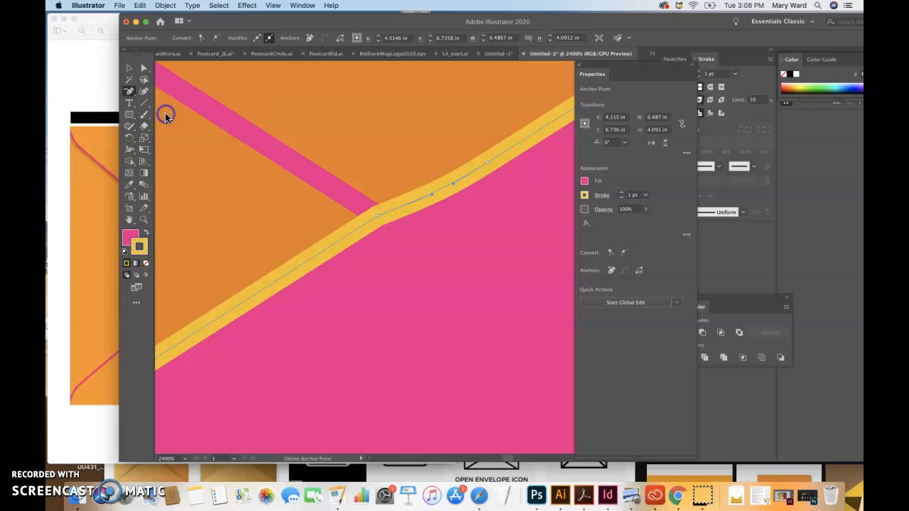
pyautogui.click(487, 164)
pyautogui.click(376, 219)
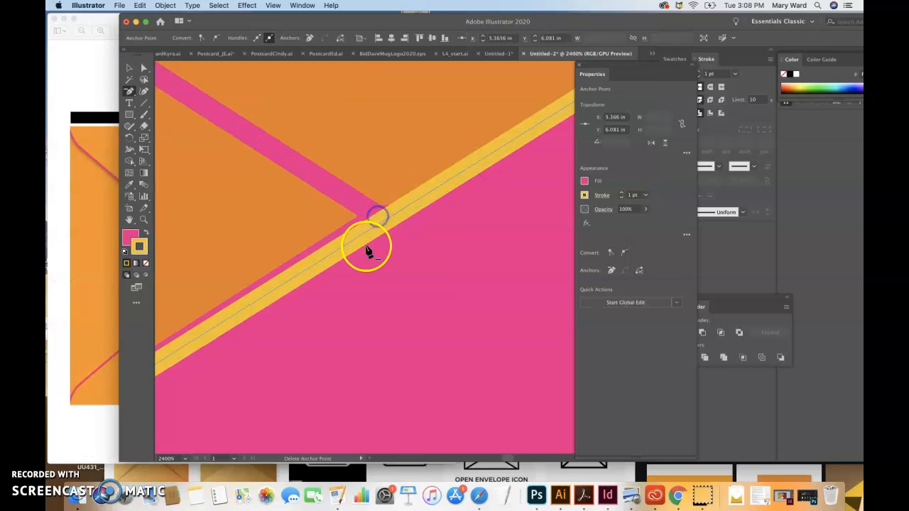
pyautogui.press('super+minus')
pyautogui.press('super+minus')
pyautogui.press('super+minus')
pyautogui.press('super+minus')
pyautogui.press('super+minus')
pyautogui.press('super+minus')
pyautogui.press('super+minus')
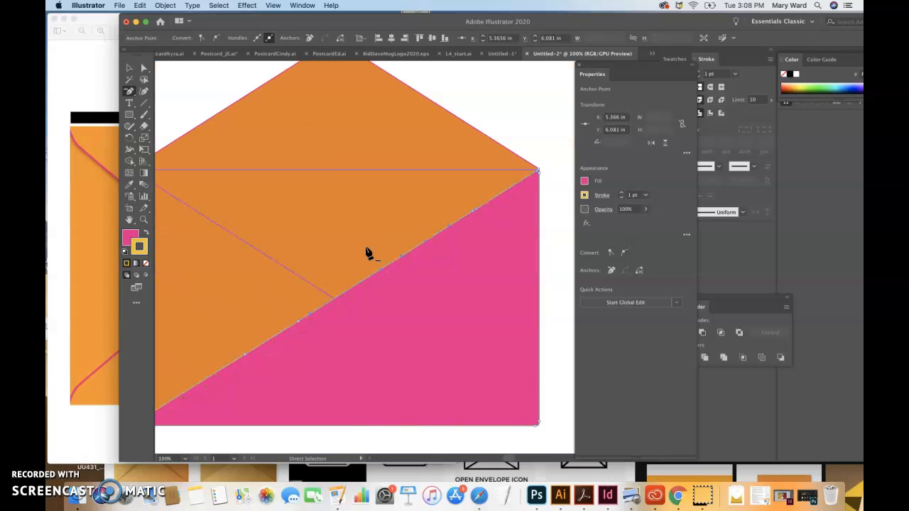
pyautogui.press('Escape')
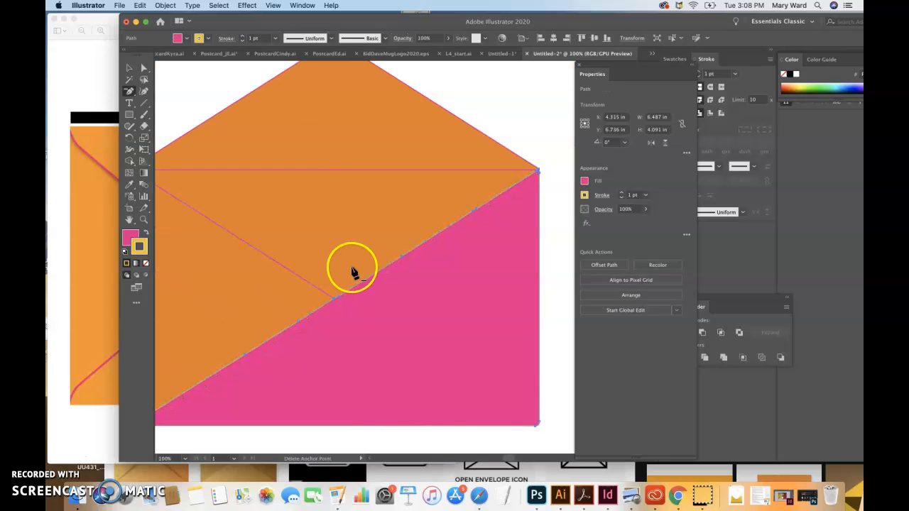
pyautogui.click(129, 68)
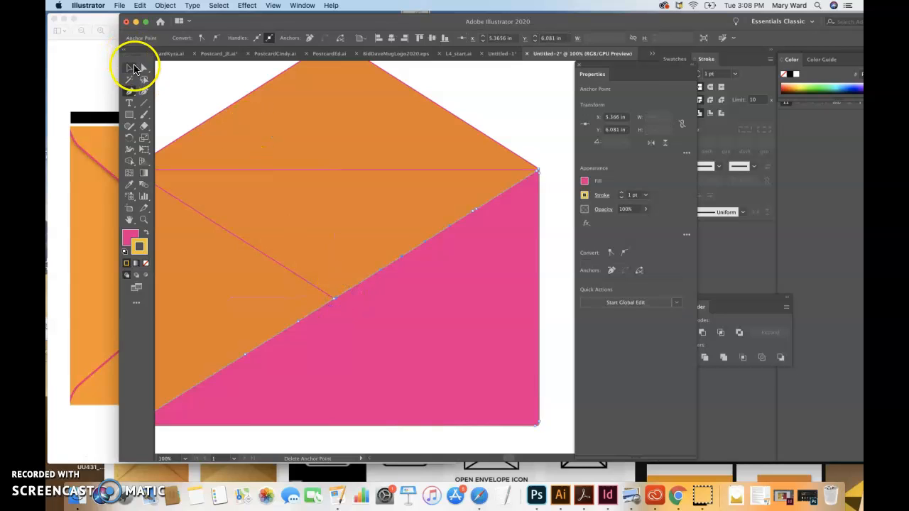
pyautogui.click(176, 82)
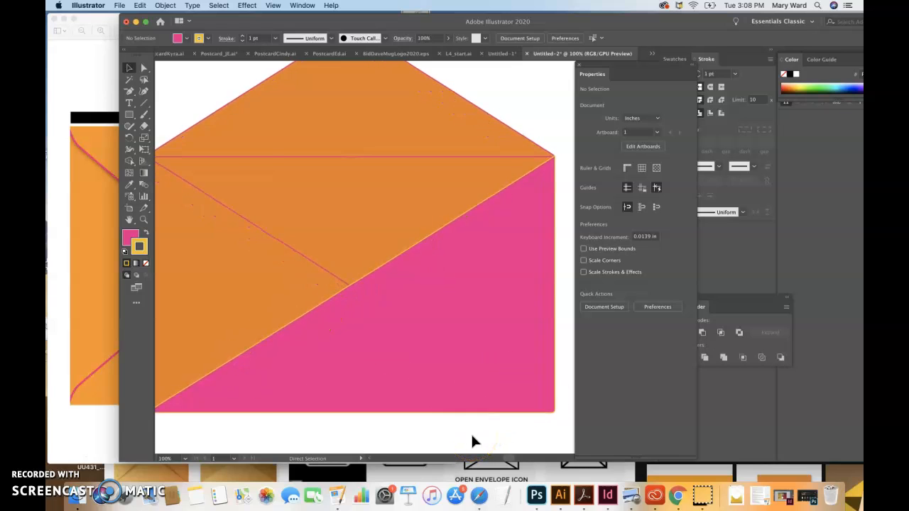
# Create a text frame about 5.8 by 3.3 inches over the envelope's upper flap and enter "Thank You"
pyautogui.press('super+minus')
pyautogui.click(511, 150)
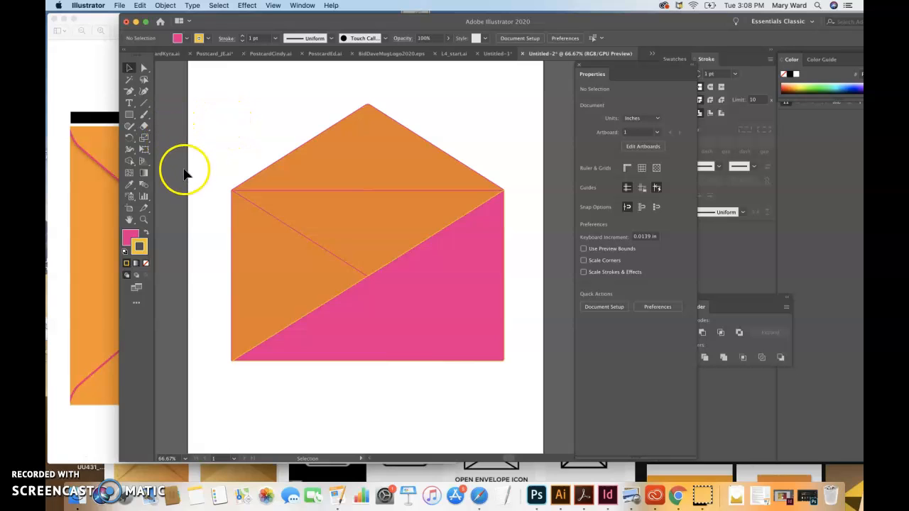
pyautogui.click(128, 103)
pyautogui.moveTo(250, 112)
pyautogui.mouseDown()
pyautogui.moveTo(433, 231)
pyautogui.moveTo(490, 249)
pyautogui.mouseUp()
pyautogui.write('Th')
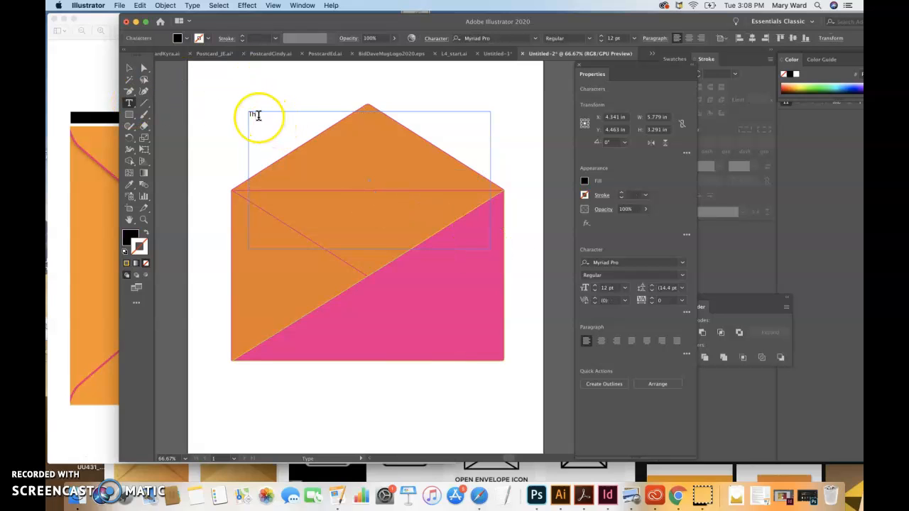
pyautogui.write('ank')
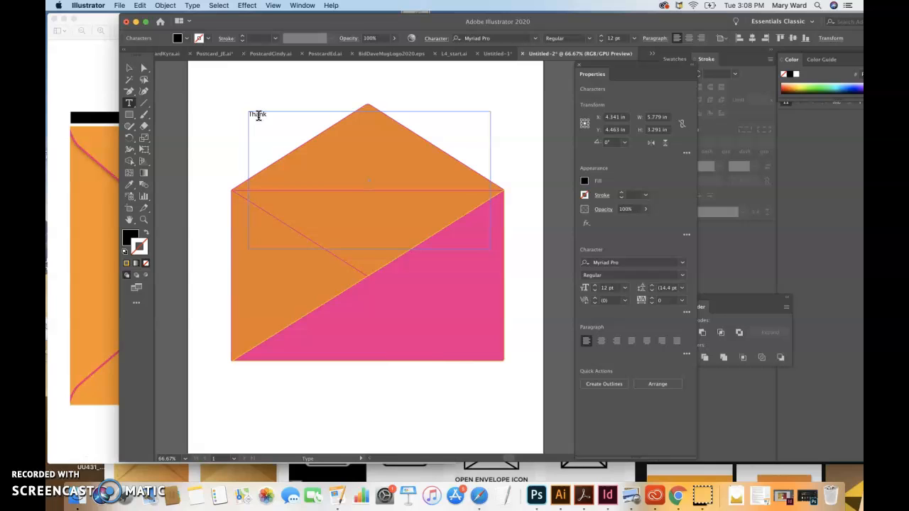
pyautogui.write(' You')
# Replace the text in the frame with lowercase "thank you"
pyautogui.press('super+a')
pyautogui.click(92, 151)
pyautogui.click(513, 164)
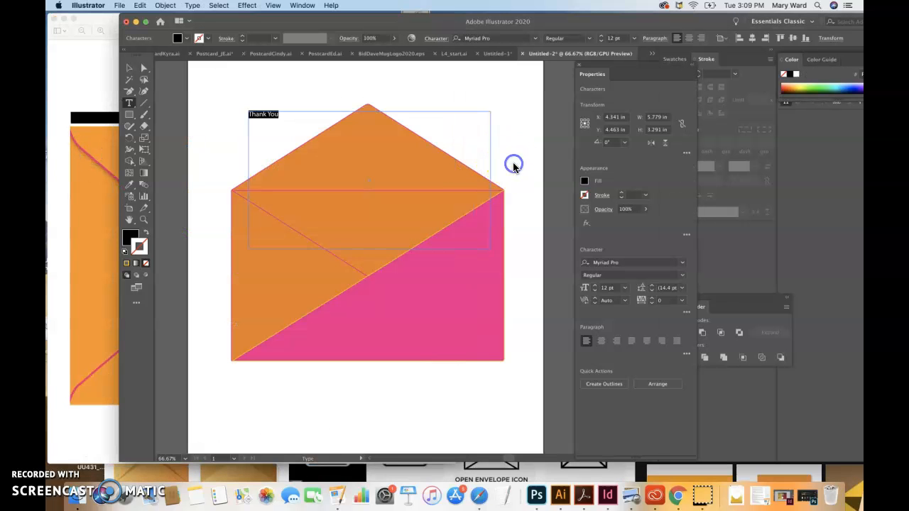
pyautogui.write('thank you')
pyautogui.press('BackSpace')
pyautogui.press('BackSpace')
pyautogui.write('ou')
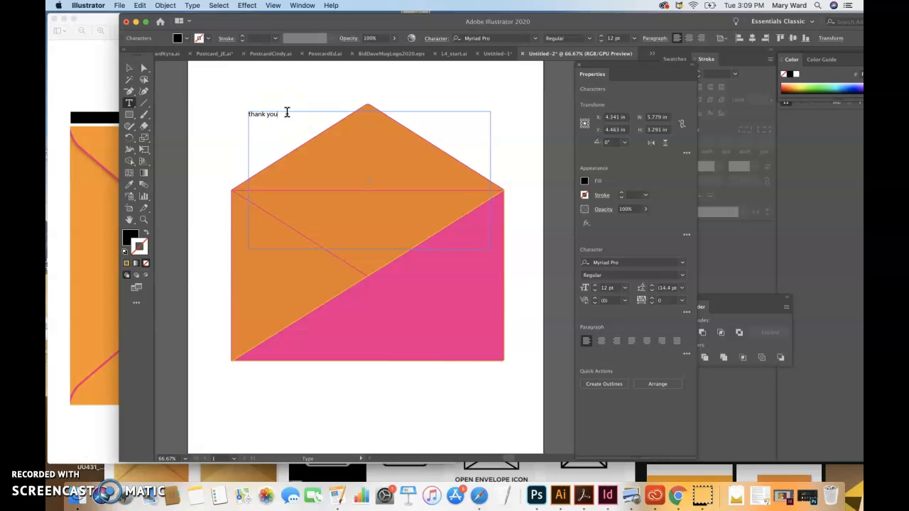
pyautogui.tripleClick(265, 117)
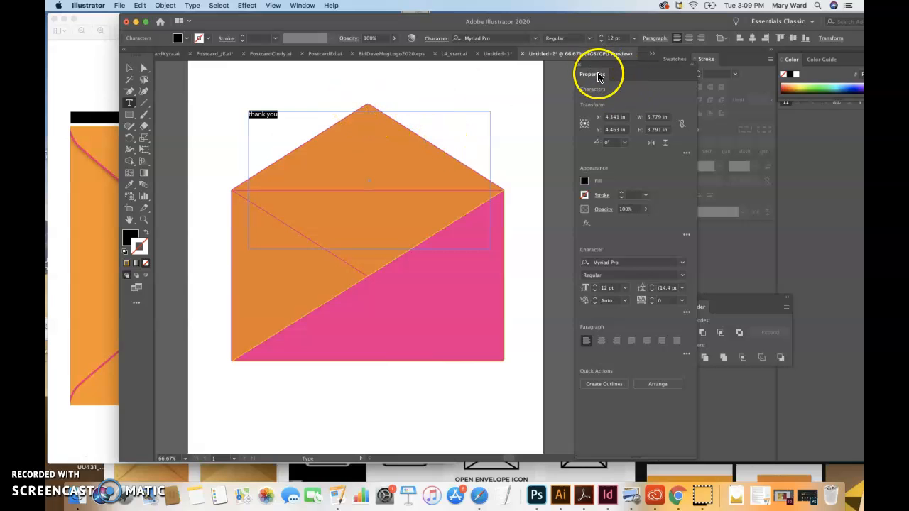
pyautogui.click(302, 5)
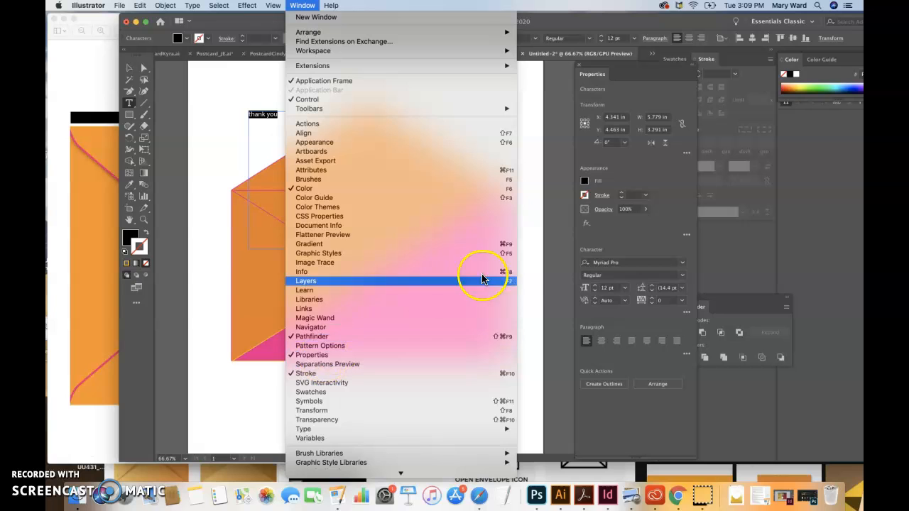
pyautogui.click(531, 291)
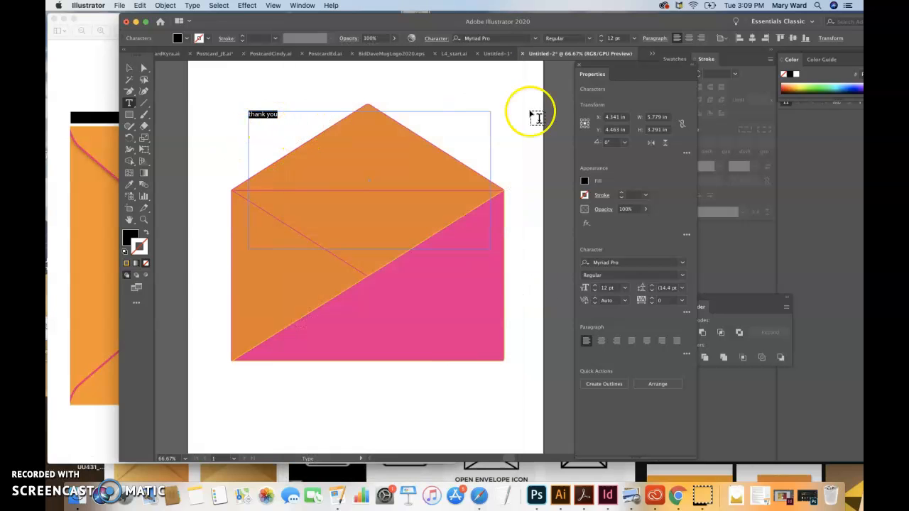
# Reposition the application window so its panels are fully visible, and dock the floating Properties panel with Swatches and Stroke
pyautogui.moveTo(596, 68); pyautogui.dragTo(548, 80)
pyautogui.click(412, 23)
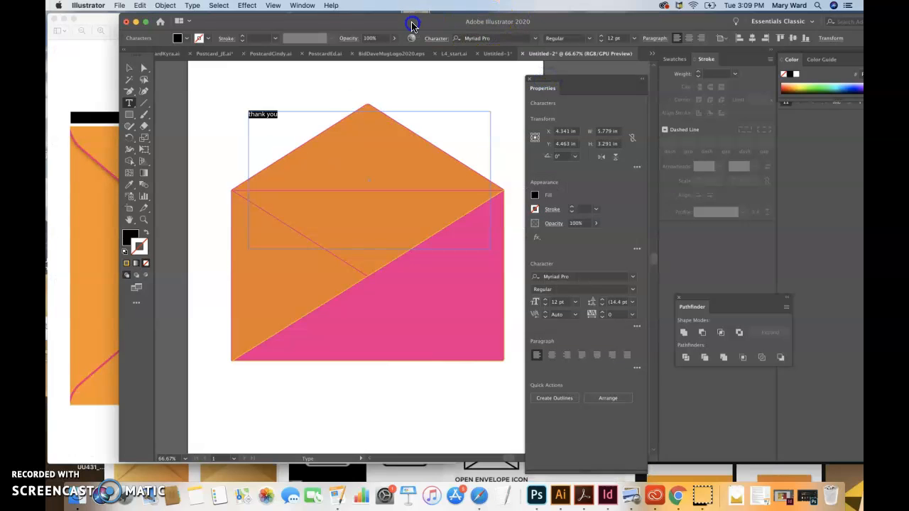
pyautogui.moveTo(331, 26); pyautogui.dragTo(273, 20)
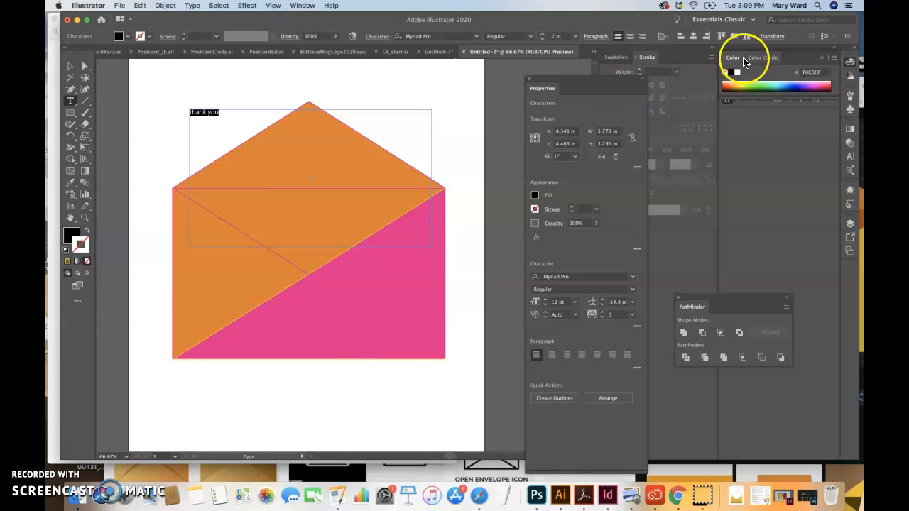
pyautogui.moveTo(539, 88)
pyautogui.mouseDown()
pyautogui.moveTo(630, 71)
pyautogui.moveTo(621, 64)
pyautogui.mouseUp()
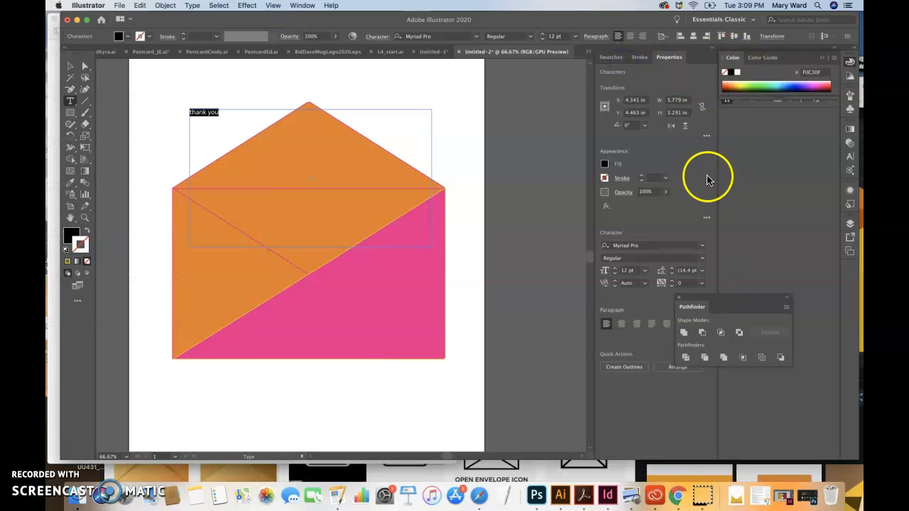
# Dock the floating Pathfinder panel beside Color and Color Guide, and close the Color Guide panel
pyautogui.moveTo(700, 306); pyautogui.dragTo(762, 67)
pyautogui.click(730, 57)
pyautogui.click(754, 59)
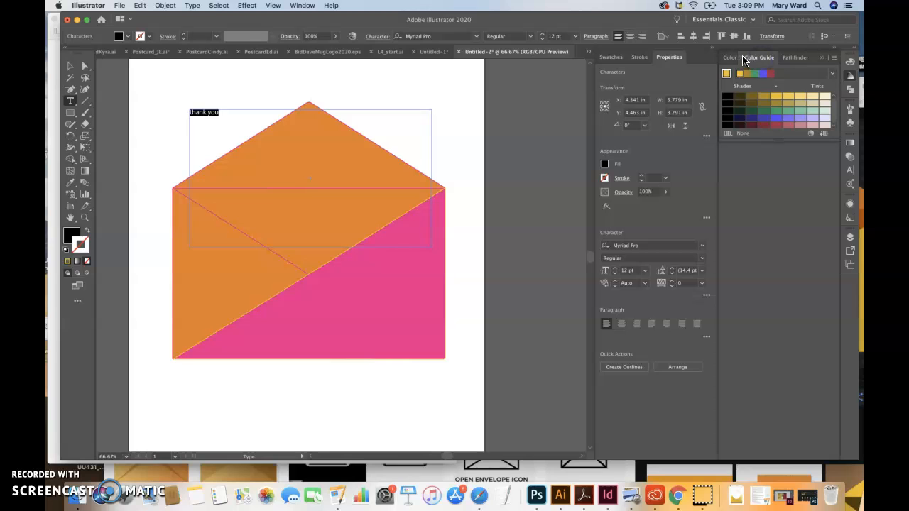
pyautogui.moveTo(766, 59); pyautogui.dragTo(469, 190)
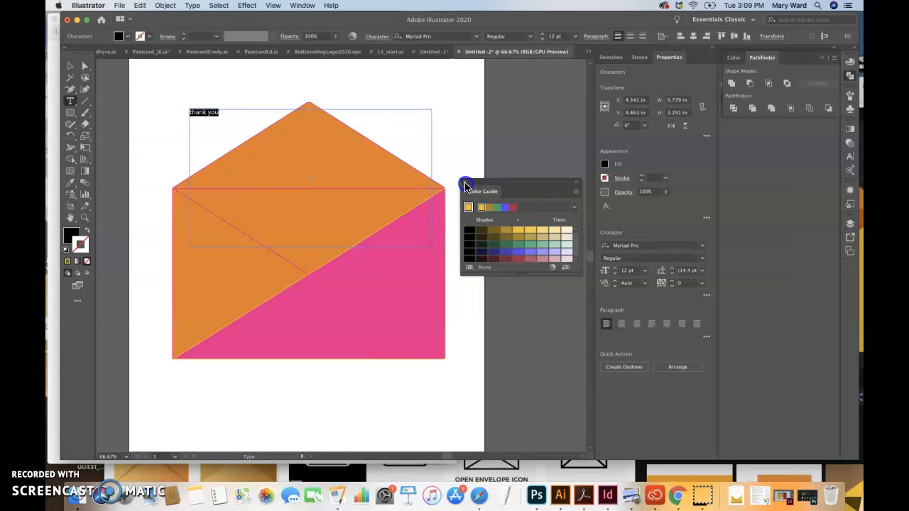
pyautogui.click(465, 185)
# Group the Pathfinder and Color panels with Properties, close the Paragraph and OpenType panels, and bring Properties to the front
pyautogui.moveTo(767, 60); pyautogui.dragTo(670, 63)
pyautogui.click(732, 59)
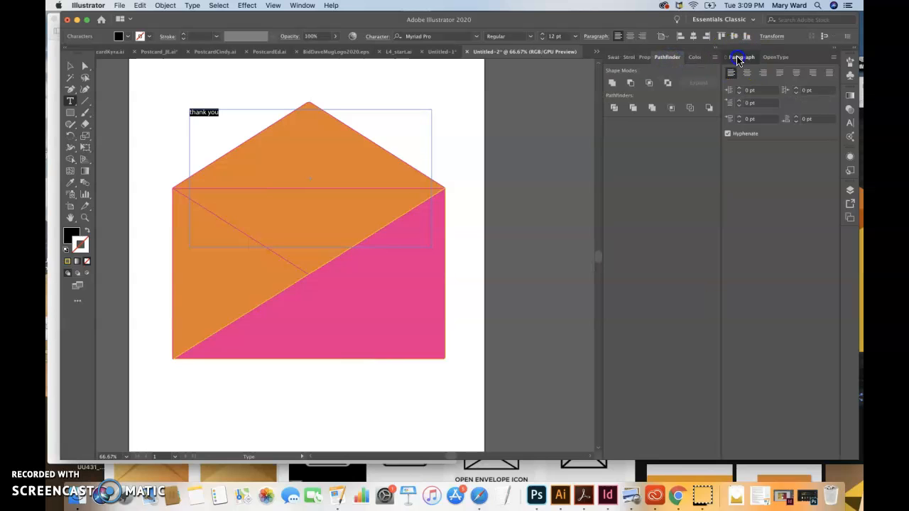
pyautogui.moveTo(738, 59); pyautogui.dragTo(507, 147)
pyautogui.click(490, 148)
pyautogui.moveTo(732, 62); pyautogui.dragTo(461, 140)
pyautogui.click(456, 135)
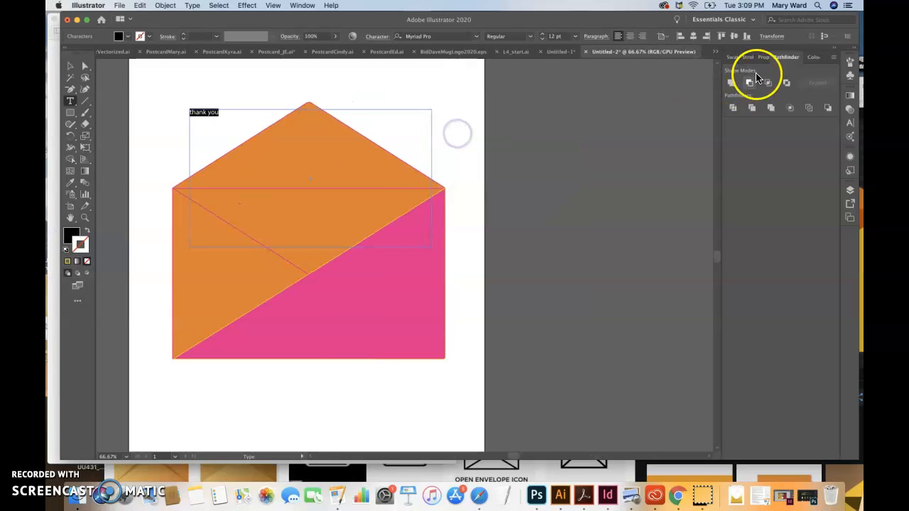
pyautogui.click(763, 58)
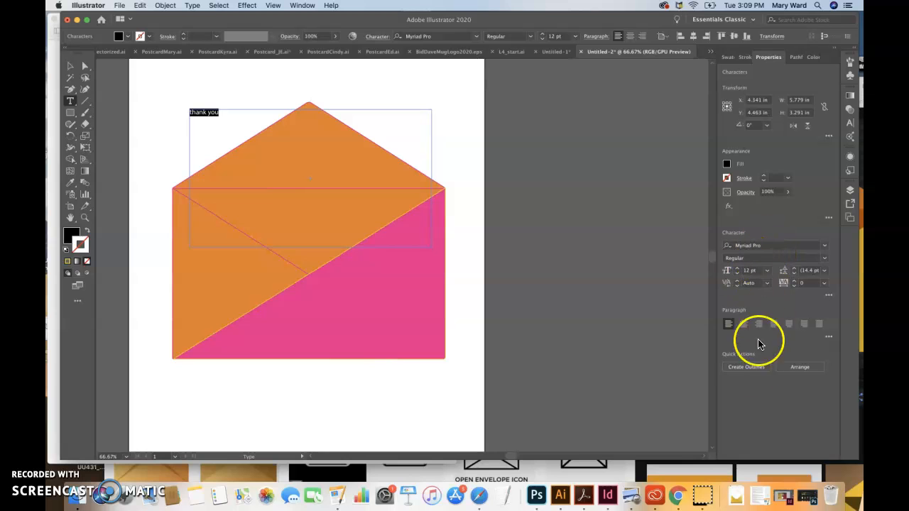
# Select the envelope group and examine the properties offered for it with the Selection and Direct Selection tools
pyautogui.click(70, 66)
pyautogui.click(207, 264)
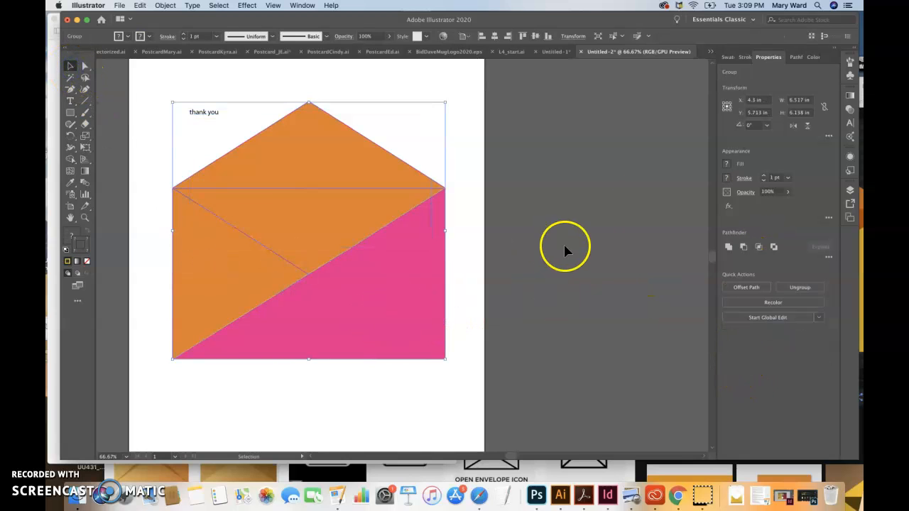
pyautogui.click(85, 66)
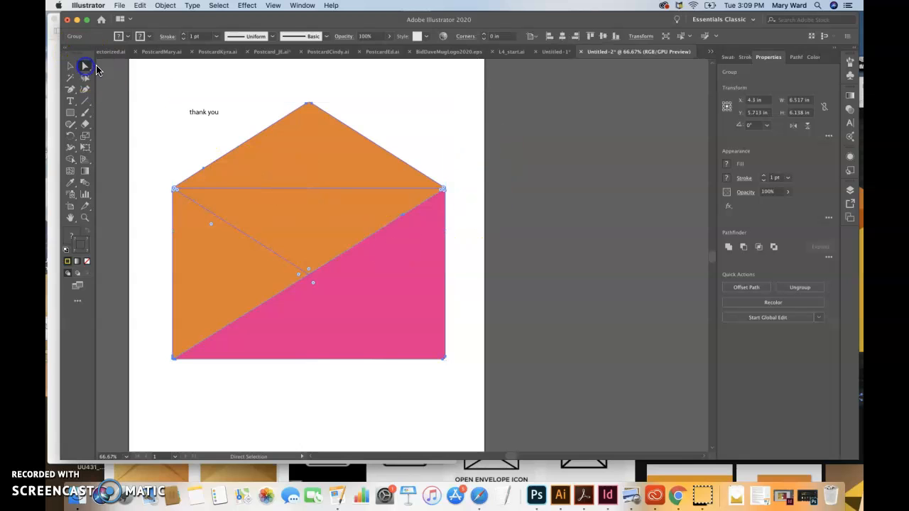
# Select the "thank you" text with the Type tool and increase its font size to 58 pt
pyautogui.click(70, 101)
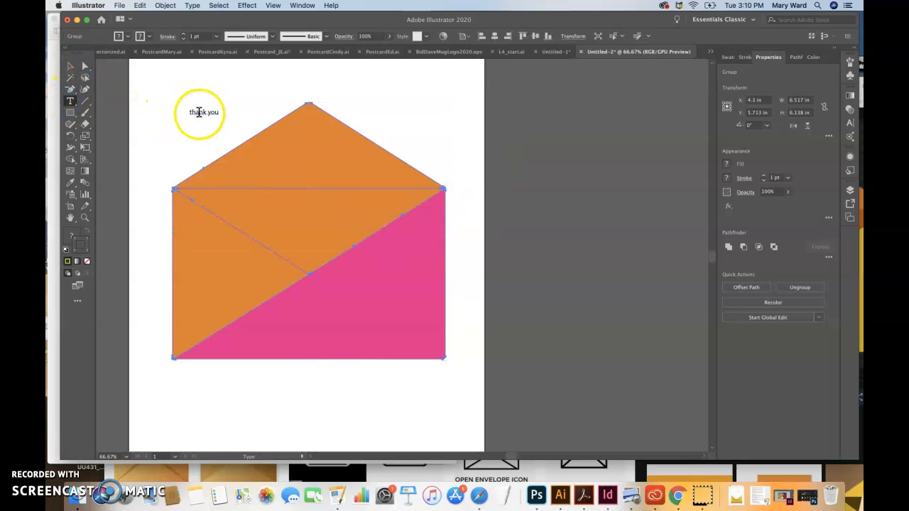
pyautogui.tripleClick(199, 112)
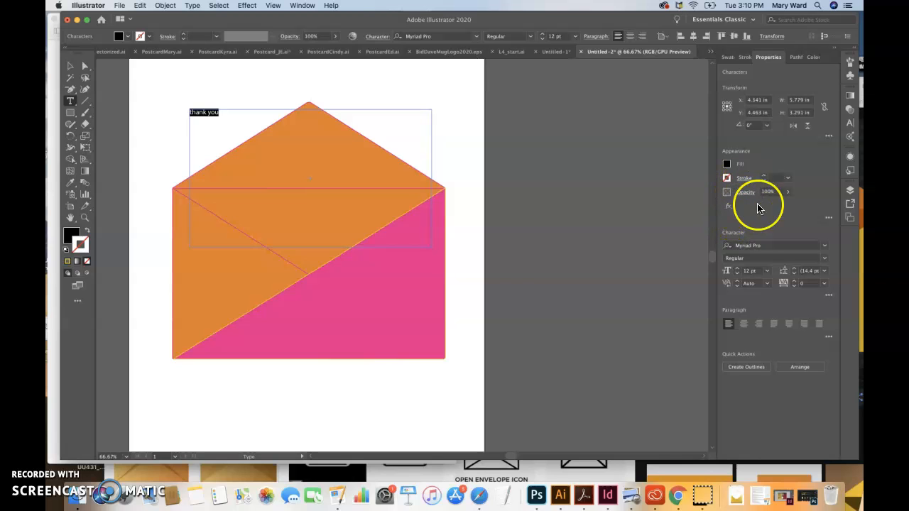
pyautogui.click(737, 271)
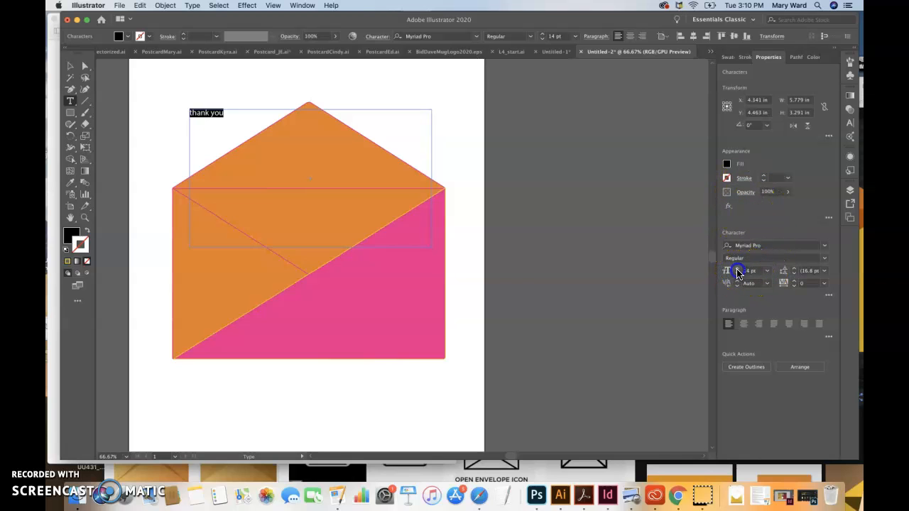
pyautogui.click(736, 271)
pyautogui.click(736, 271)
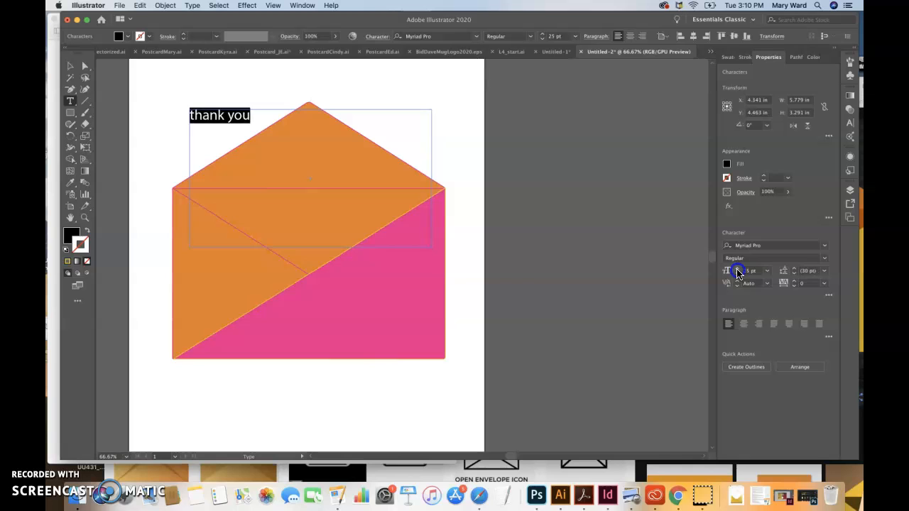
pyautogui.click(736, 271)
pyautogui.click(737, 271)
pyautogui.click(737, 271)
pyautogui.click(737, 271)
pyautogui.click(737, 272)
pyautogui.click(737, 271)
pyautogui.click(737, 271)
pyautogui.click(737, 271)
pyautogui.click(737, 271)
pyautogui.click(737, 272)
pyautogui.click(737, 272)
pyautogui.click(737, 271)
pyautogui.click(737, 272)
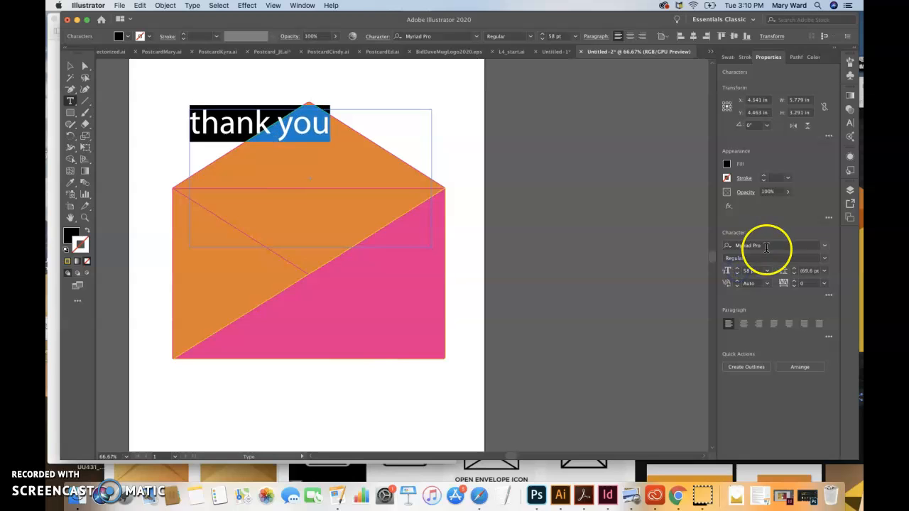
# Browse the fonts previewed on the "thank you" text and set it in Selima Regular at 98 pt
pyautogui.click(824, 245)
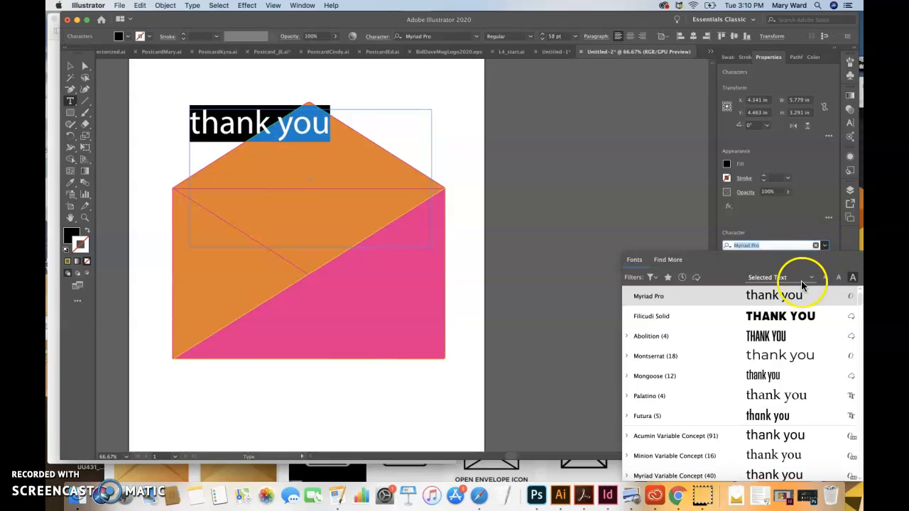
pyautogui.scroll(-3, 789, 319)
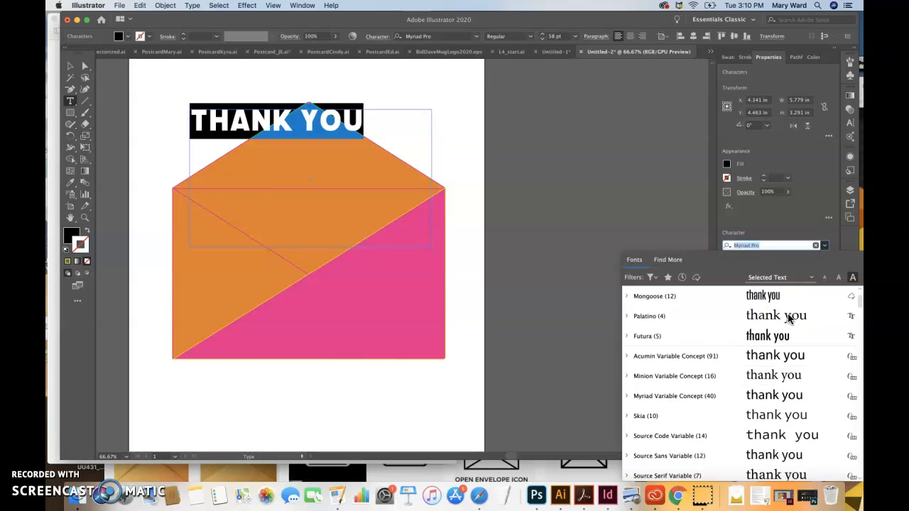
pyautogui.click(783, 339)
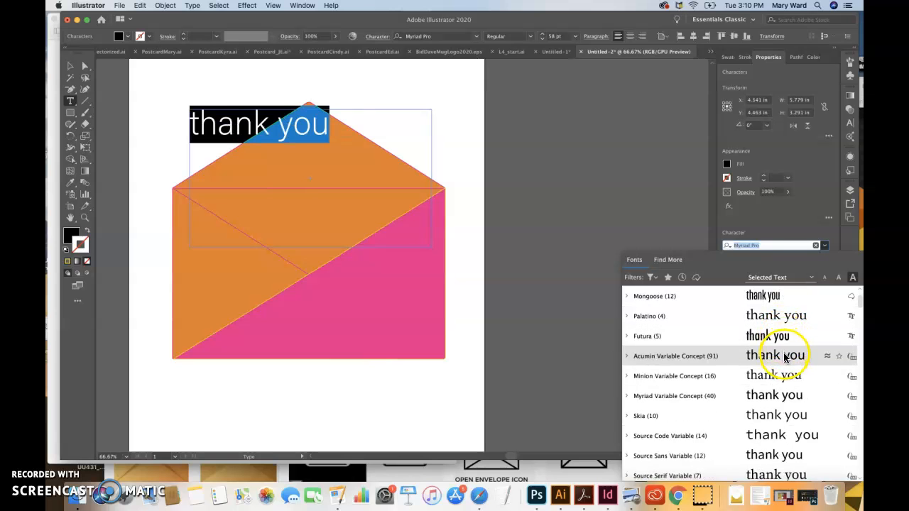
pyautogui.scroll(-4, 783, 372)
pyautogui.scroll(-5, 780, 372)
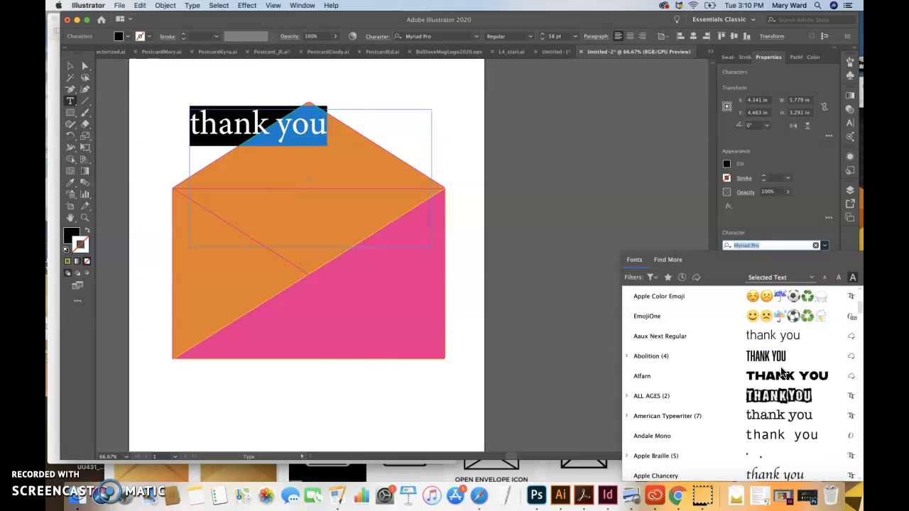
pyautogui.scroll(-7, 781, 371)
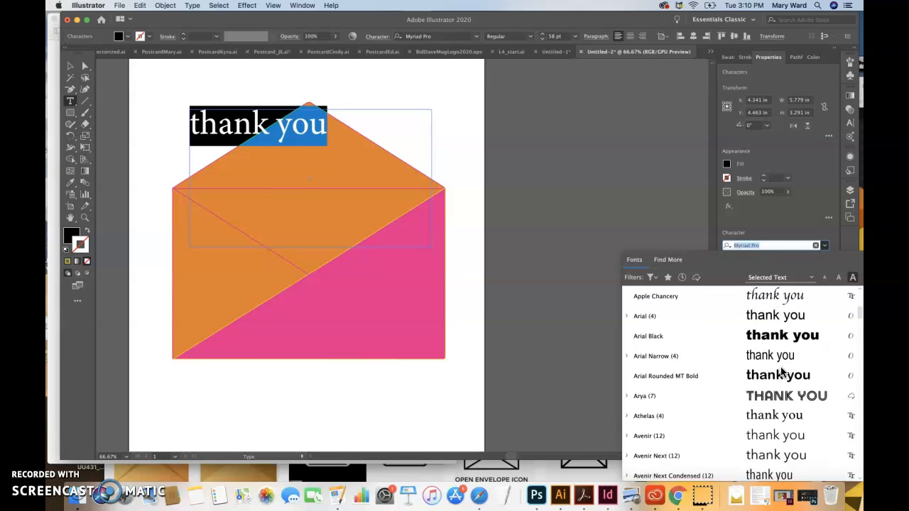
pyautogui.click(779, 337)
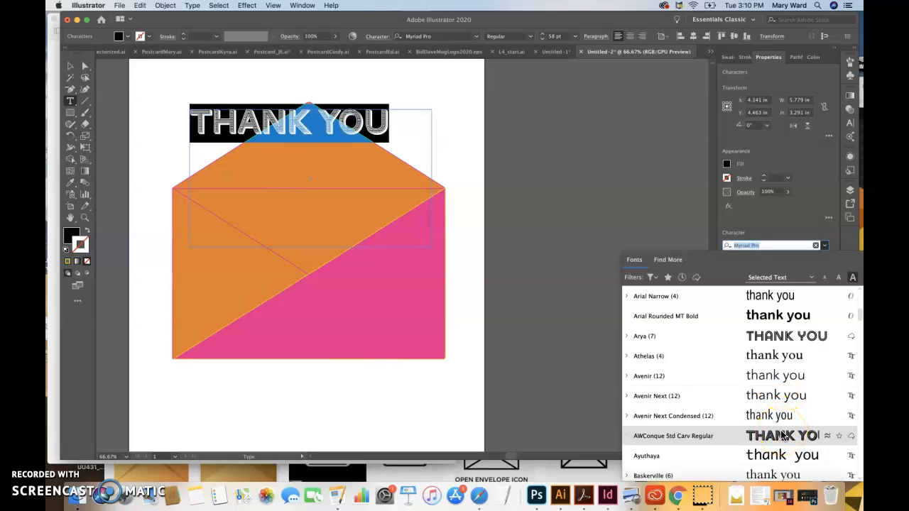
pyautogui.scroll(-5, 781, 426)
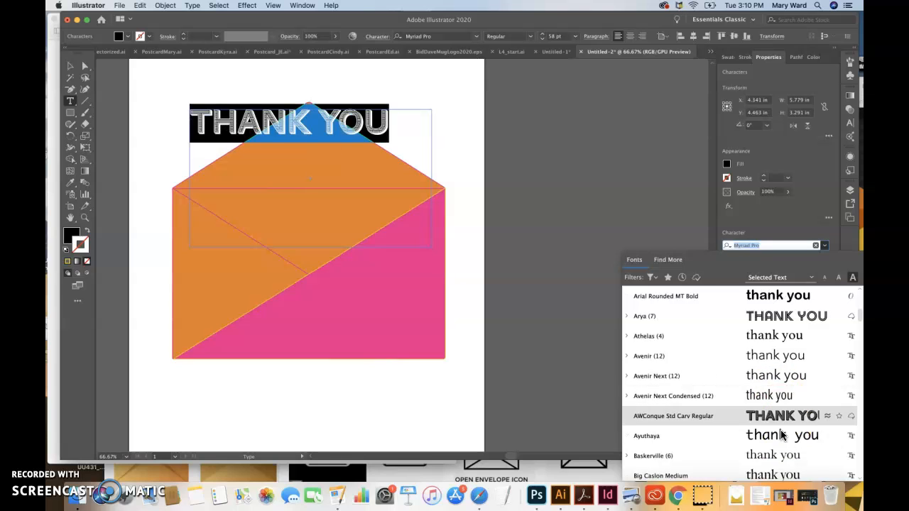
pyautogui.click(774, 417)
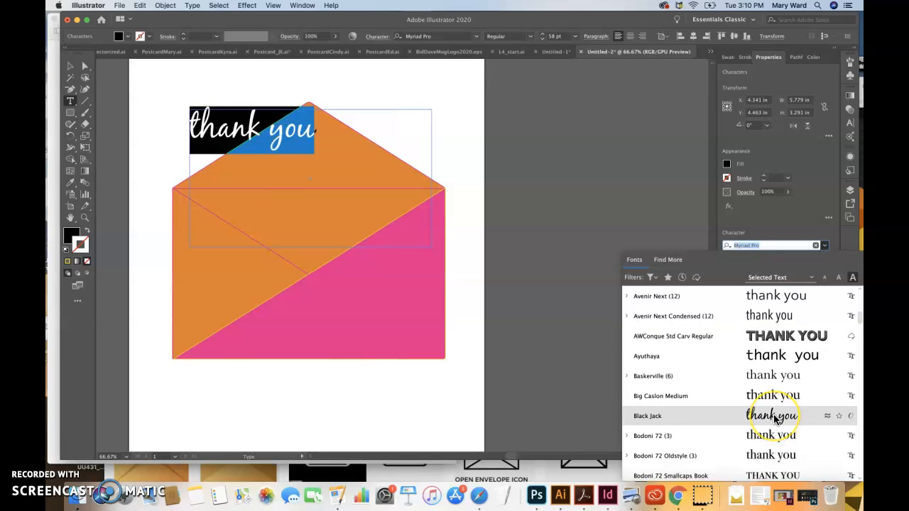
pyautogui.scroll(-7, 775, 418)
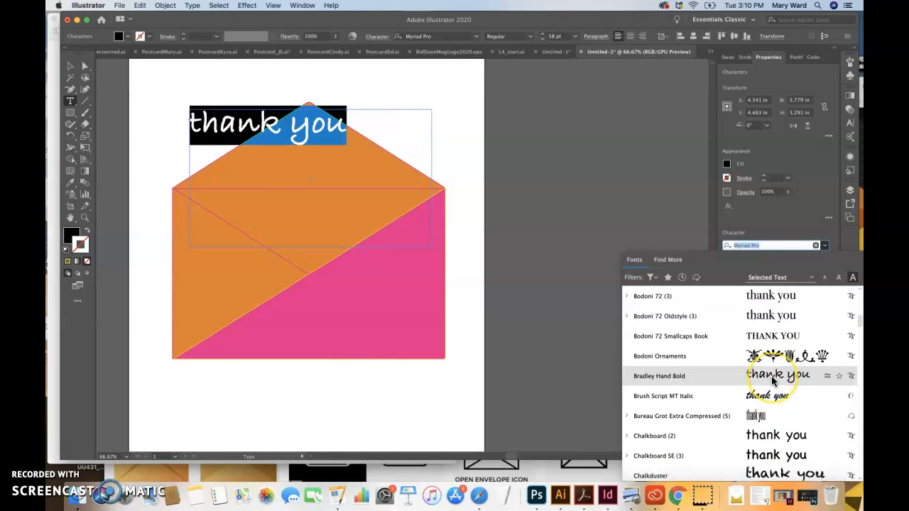
pyautogui.scroll(-11, 774, 381)
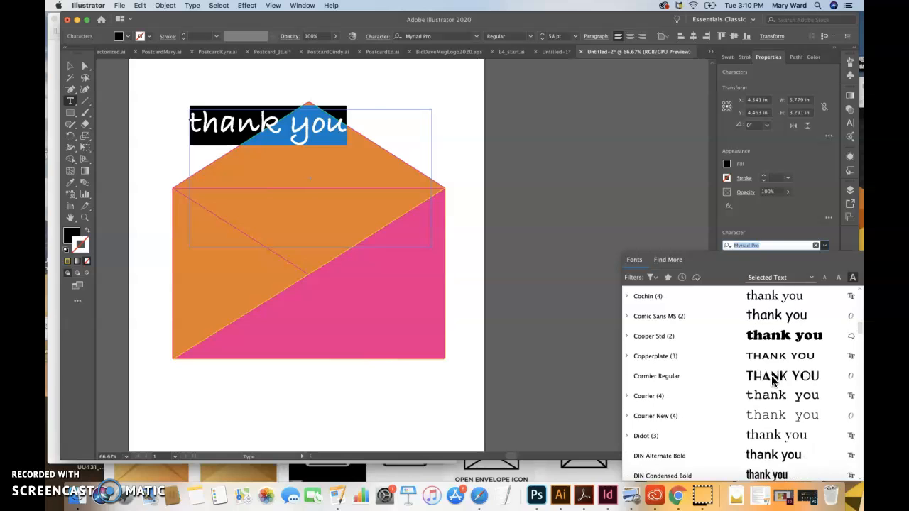
pyautogui.click(774, 395)
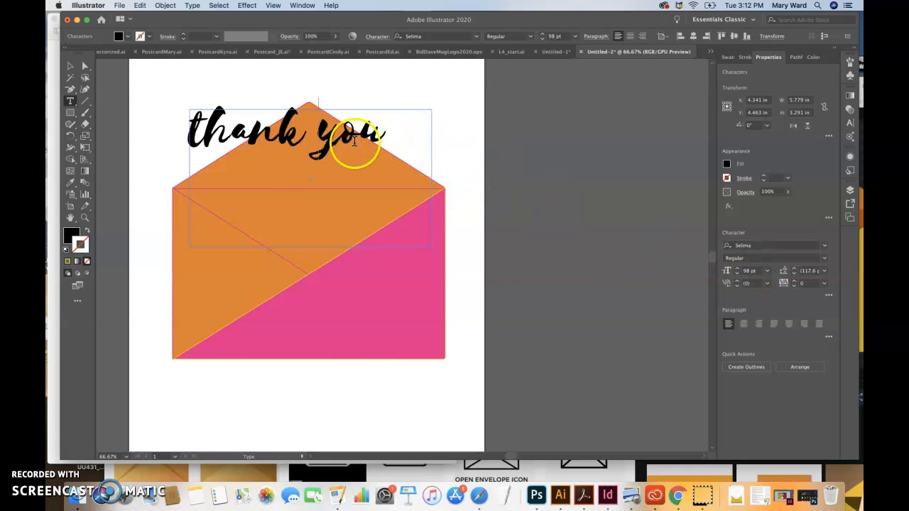
# Insert a line break before "you" so the lettering is split onto two lines
pyautogui.click(319, 133)
pyautogui.press('Return')
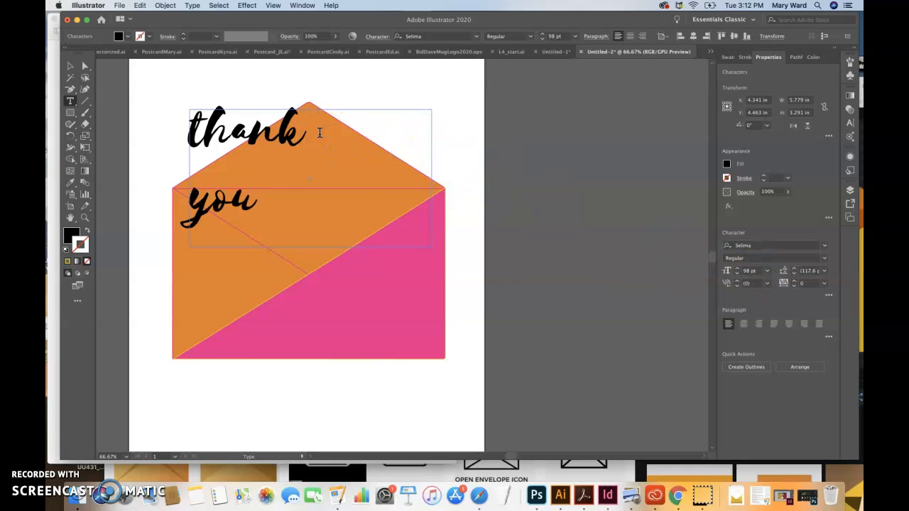
# Check the reference email image, and center-align both lines of the "thank you" text in Illustrator
pyautogui.click(50, 86)
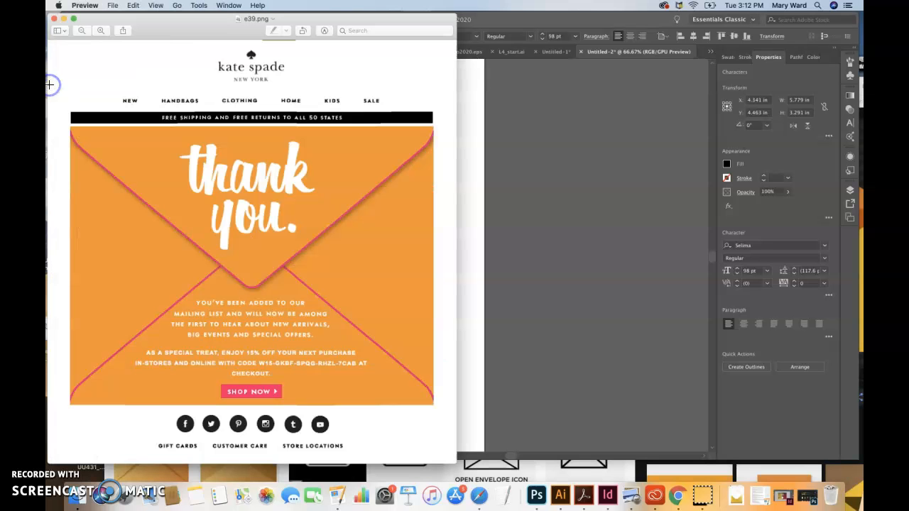
pyautogui.click(481, 287)
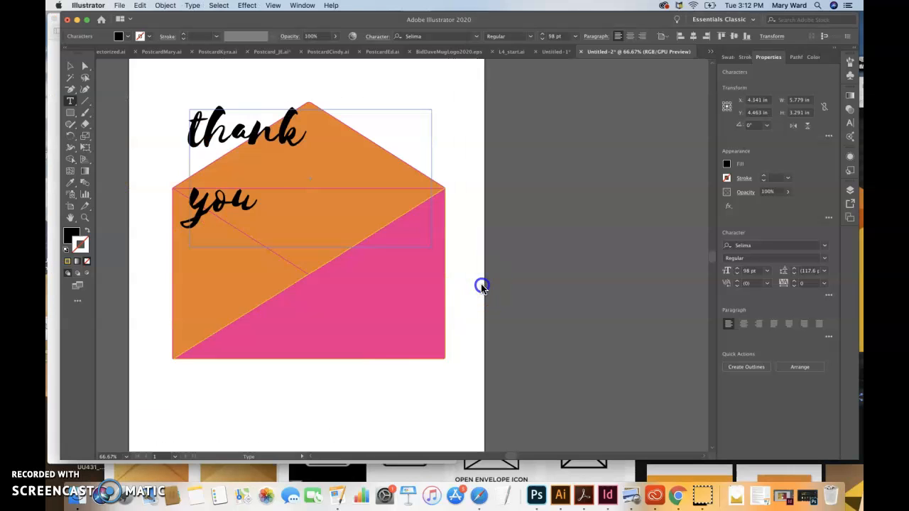
pyautogui.doubleClick(242, 140)
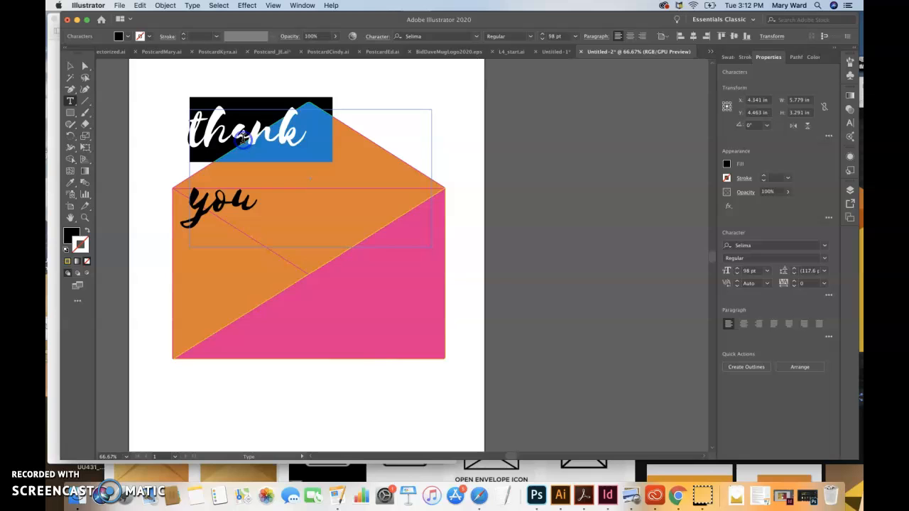
pyautogui.press('super+a')
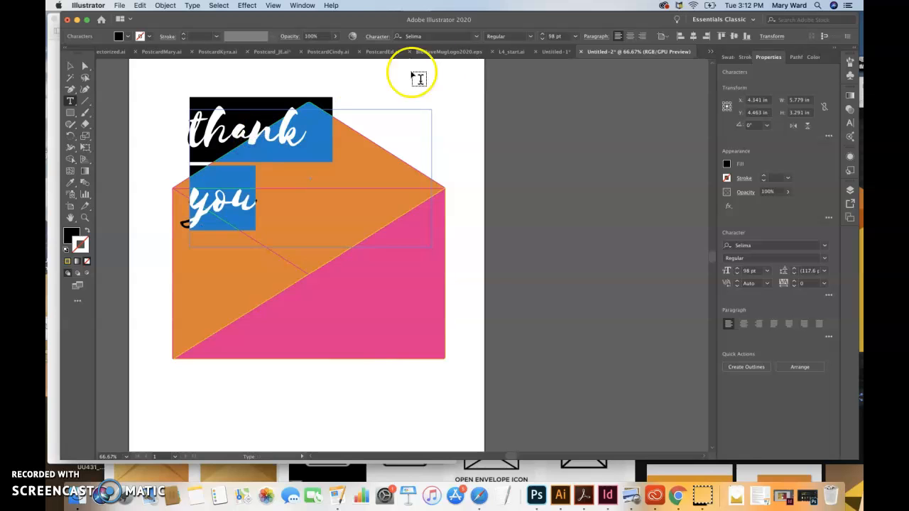
pyautogui.click(256, 204)
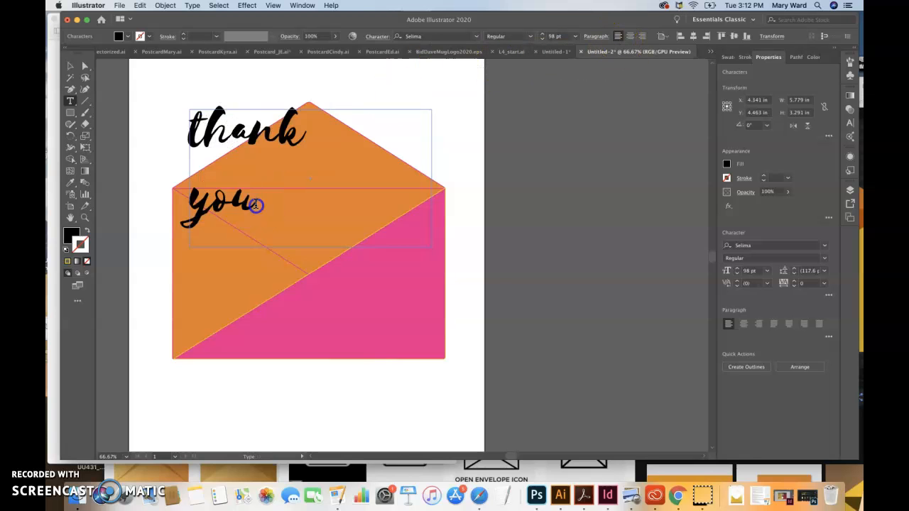
pyautogui.moveTo(251, 204); pyautogui.dragTo(182, 159)
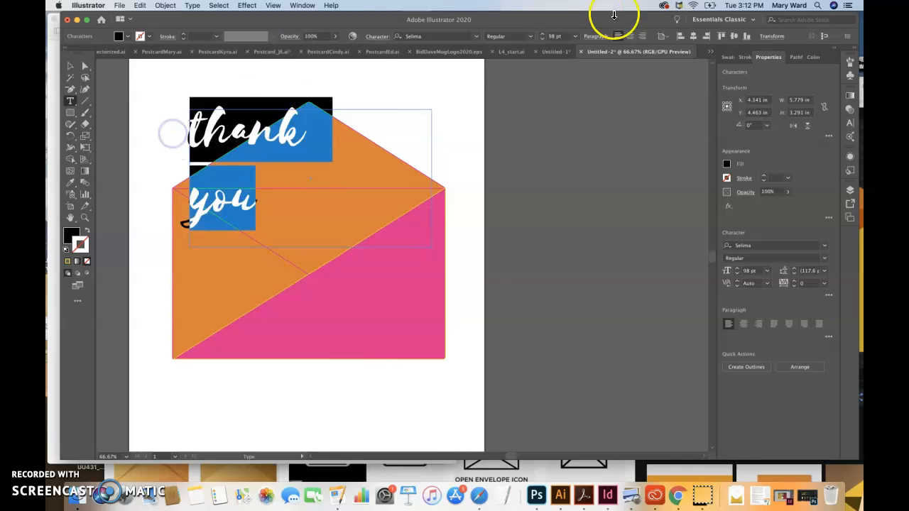
pyautogui.click(629, 36)
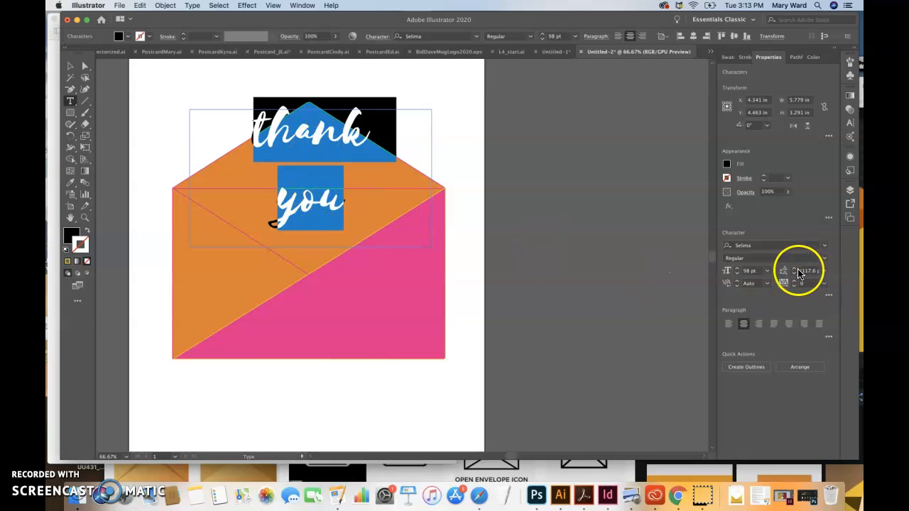
# Tighten the leading of the two "thank you" lines to 70 pt
pyautogui.click(312, 201)
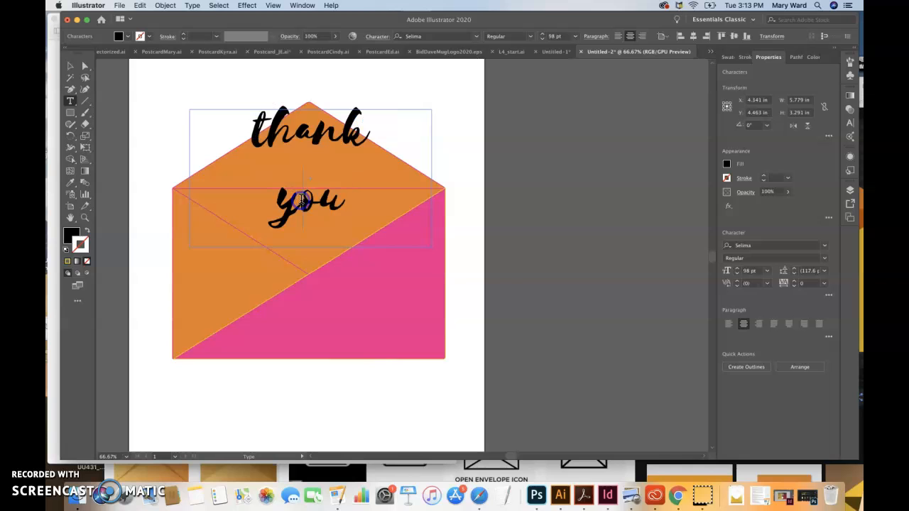
pyautogui.moveTo(346, 202); pyautogui.dragTo(233, 135)
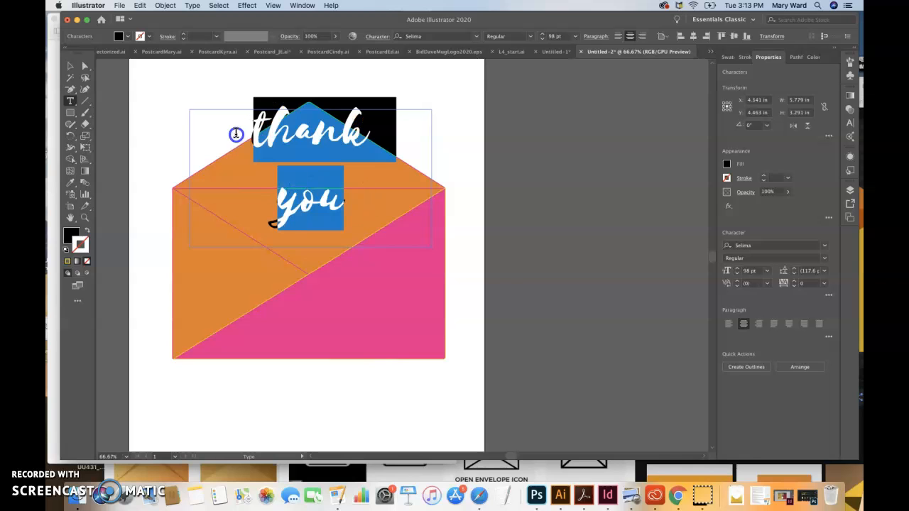
pyautogui.click(794, 274)
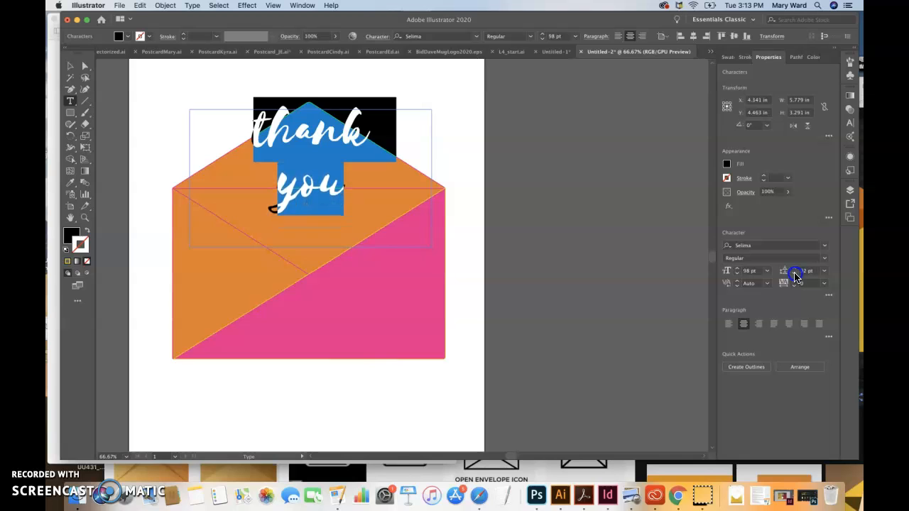
pyautogui.click(809, 271)
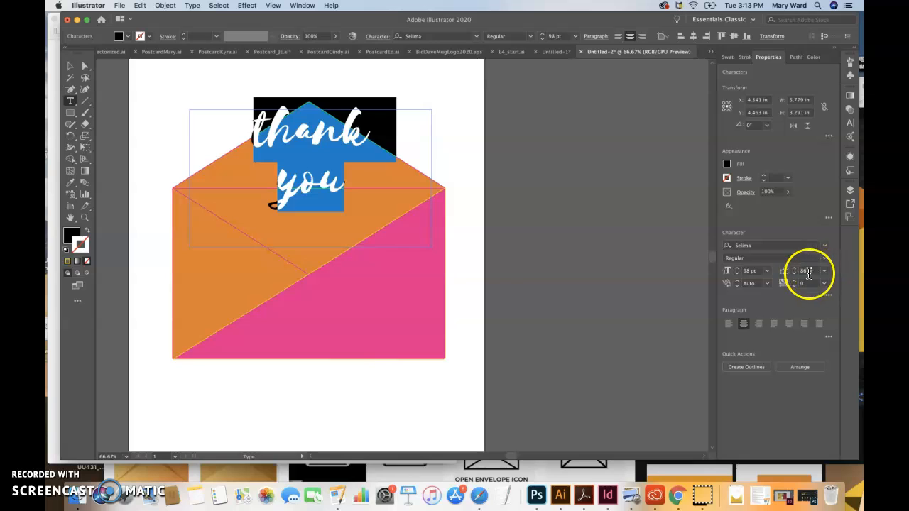
pyautogui.click(825, 271)
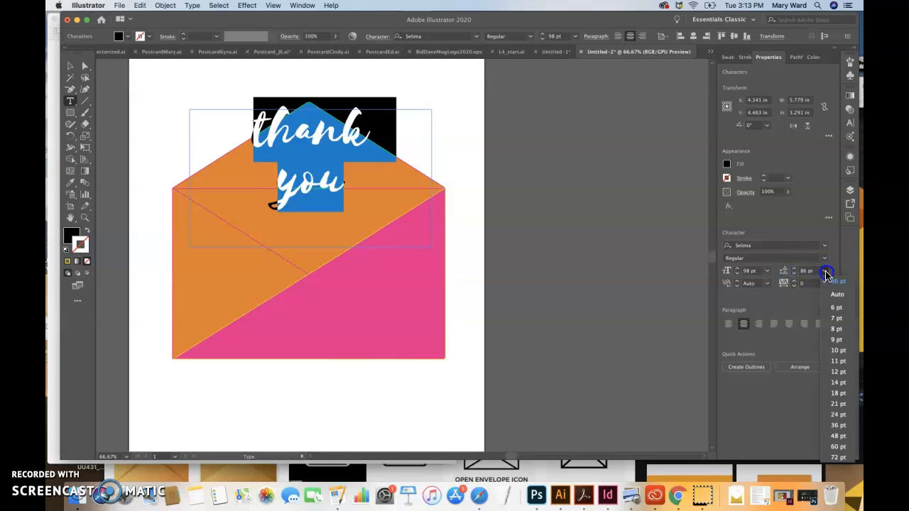
pyautogui.click(826, 274)
pyautogui.click(794, 277)
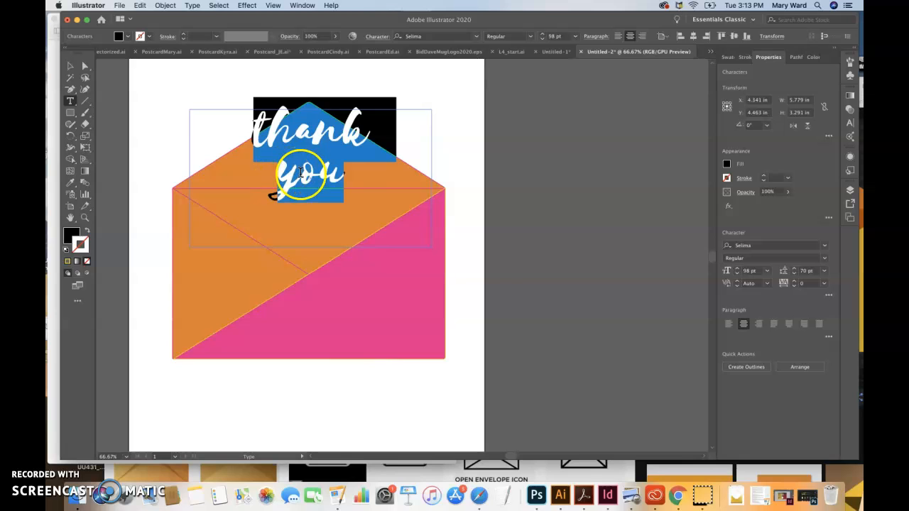
# Set the fill color of all the "thank you" text to near-white FCFCFC
pyautogui.click(284, 173)
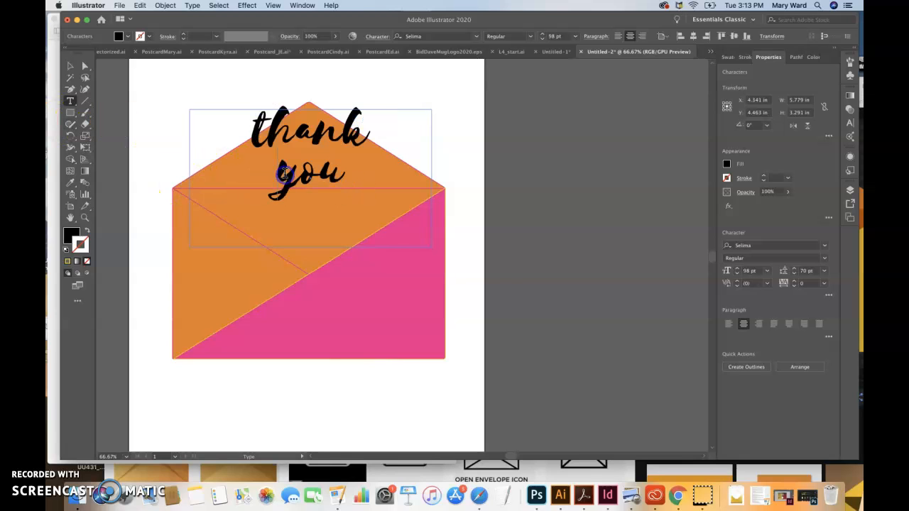
pyautogui.moveTo(353, 174); pyautogui.dragTo(231, 128)
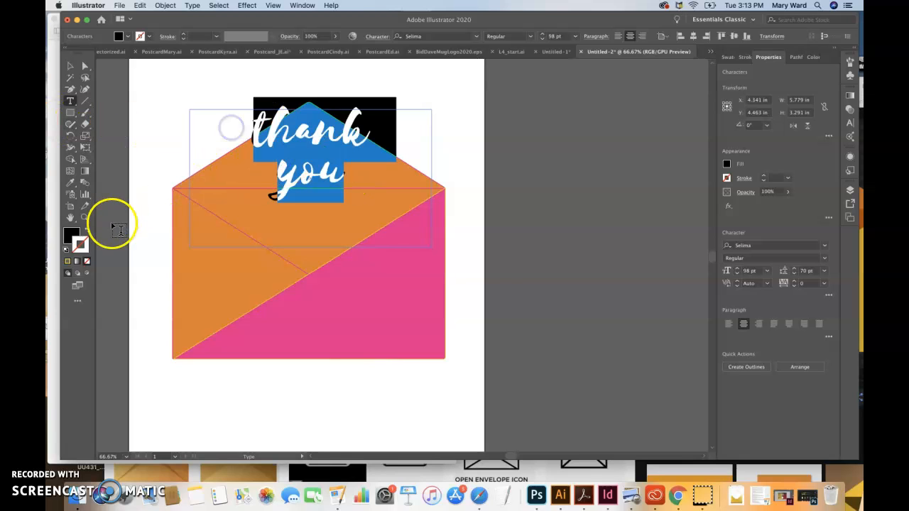
pyautogui.click(74, 232)
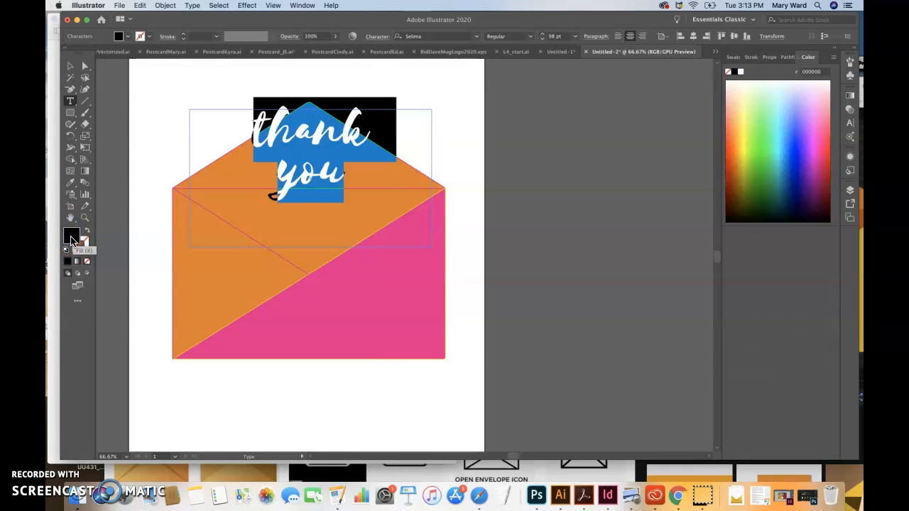
pyautogui.doubleClick(71, 240)
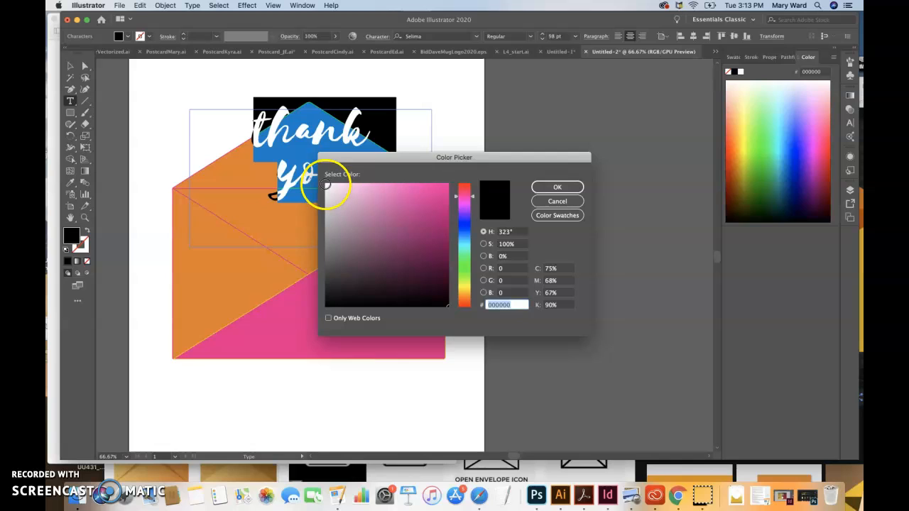
pyautogui.click(325, 183)
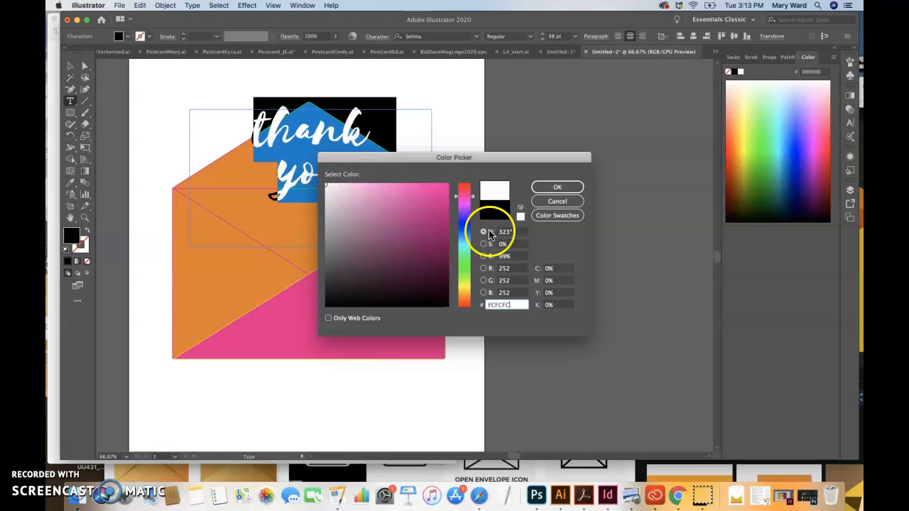
pyautogui.moveTo(473, 236); pyautogui.dragTo(453, 178)
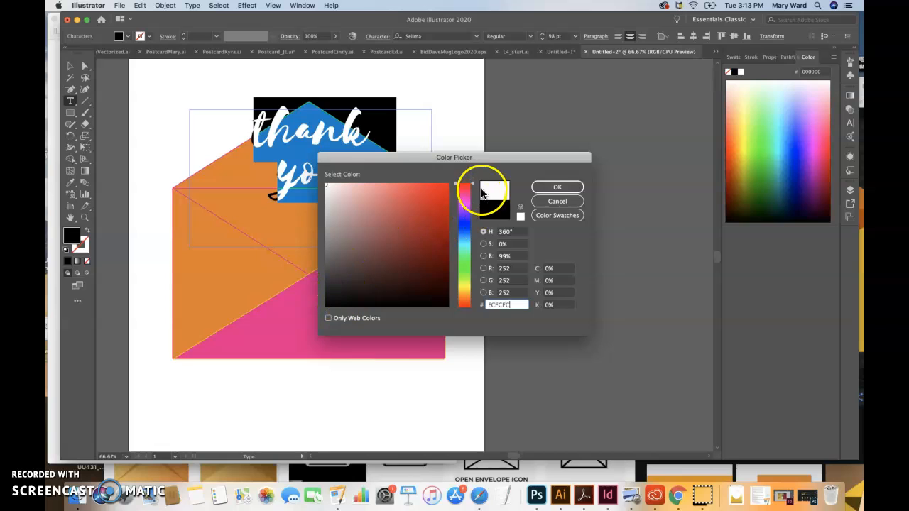
pyautogui.moveTo(472, 197); pyautogui.dragTo(467, 305)
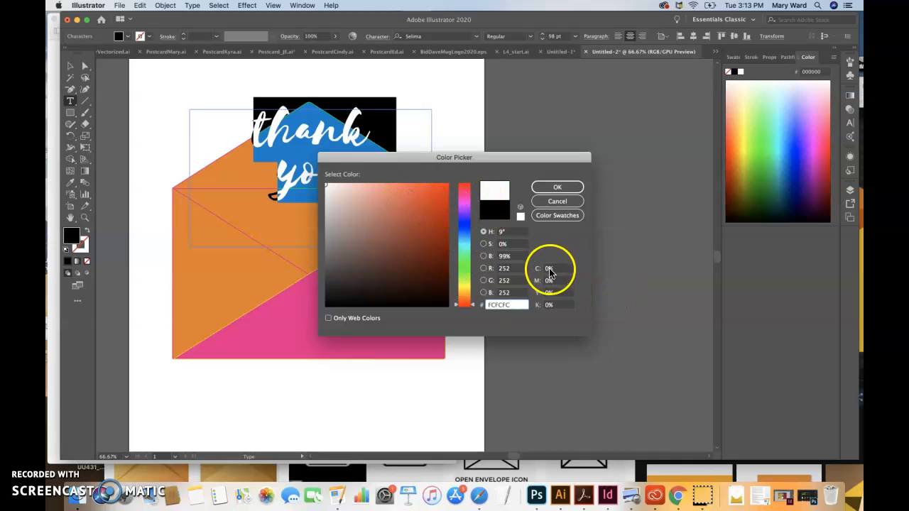
pyautogui.click(551, 217)
pyautogui.click(550, 188)
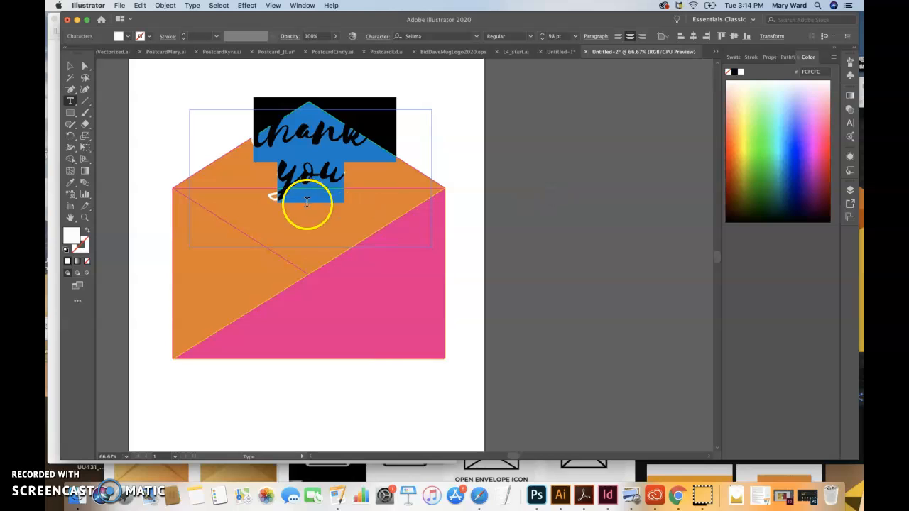
# Move the "thank you" text down so both lines sit within the envelope's orange flap
pyautogui.click(69, 66)
pyautogui.moveTo(268, 142); pyautogui.dragTo(302, 178)
pyautogui.click(244, 123)
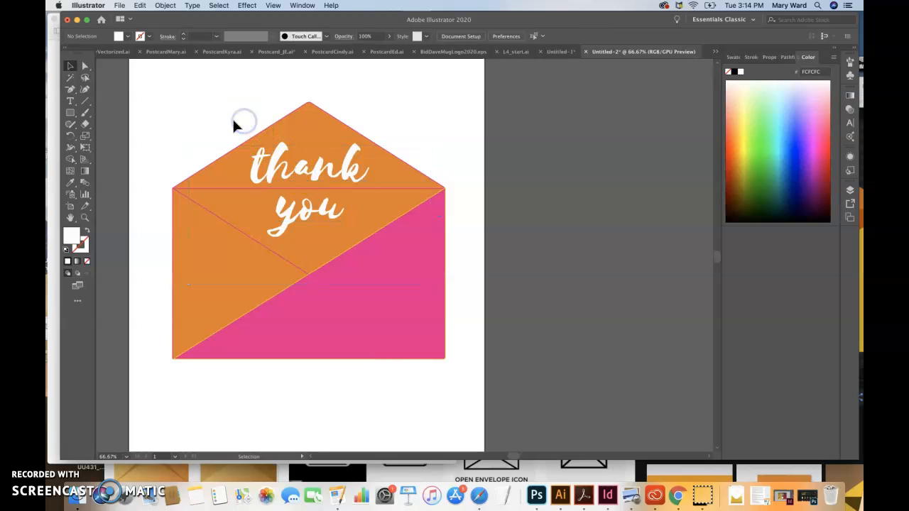
pyautogui.click(304, 175)
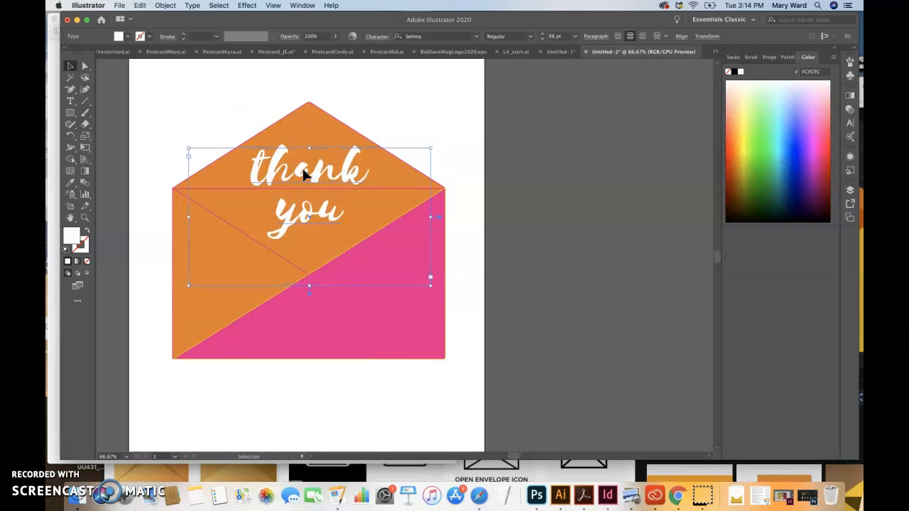
# Compare with the reference email image and add a period after "you" in the envelope lettering
pyautogui.click(56, 199)
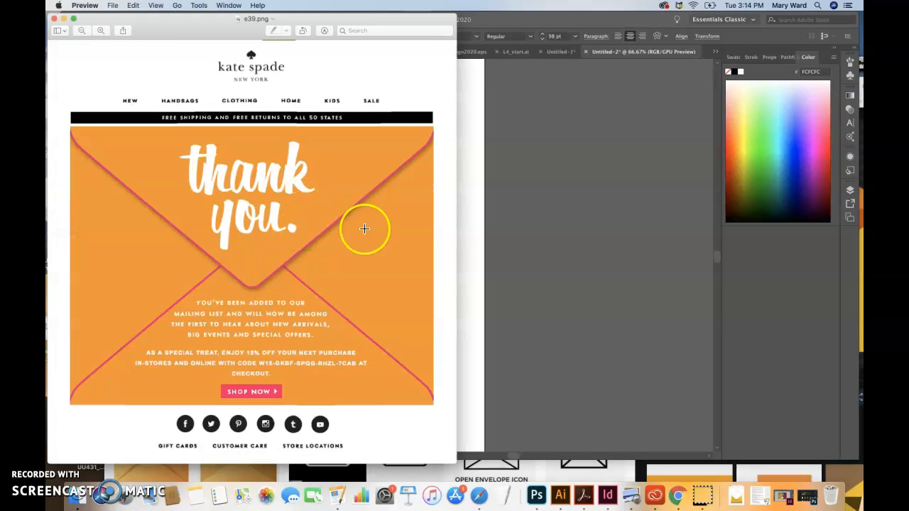
pyautogui.click(471, 262)
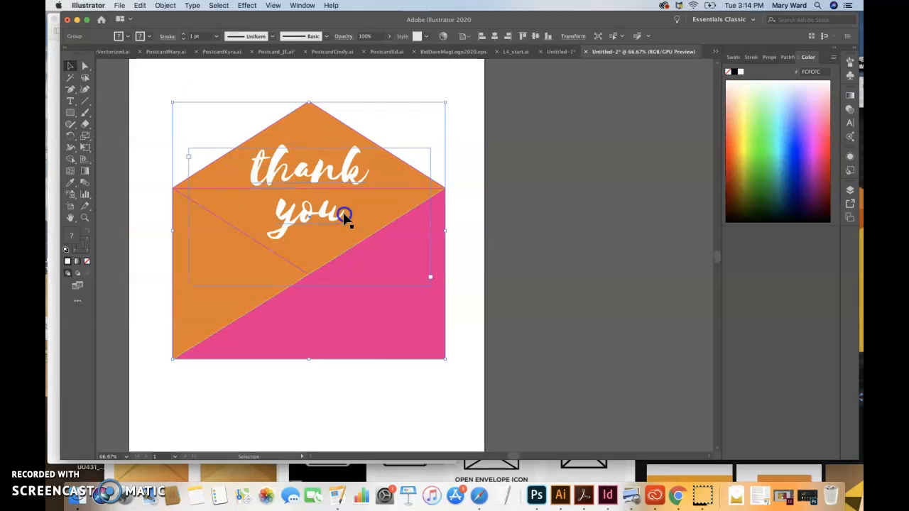
pyautogui.doubleClick(345, 212)
pyautogui.click(103, 65)
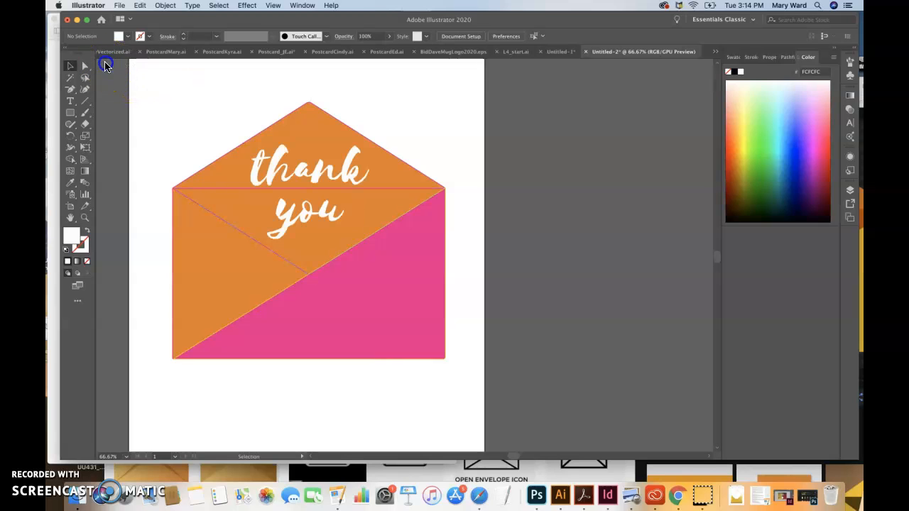
pyautogui.click(70, 101)
pyautogui.click(340, 214)
pyautogui.write('.')
pyautogui.click(71, 66)
# Shift the "thank you." text slightly to the right on the envelope flap and deselect it
pyautogui.click(166, 98)
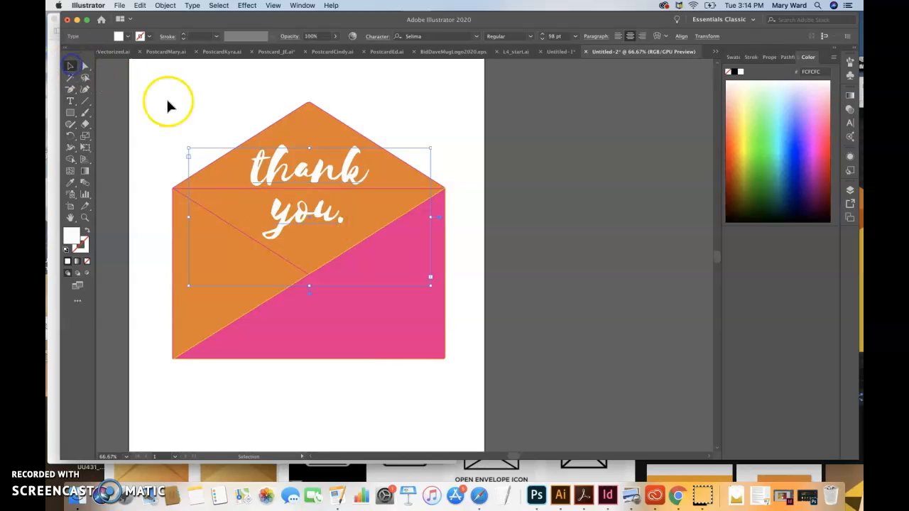
pyautogui.click(360, 185)
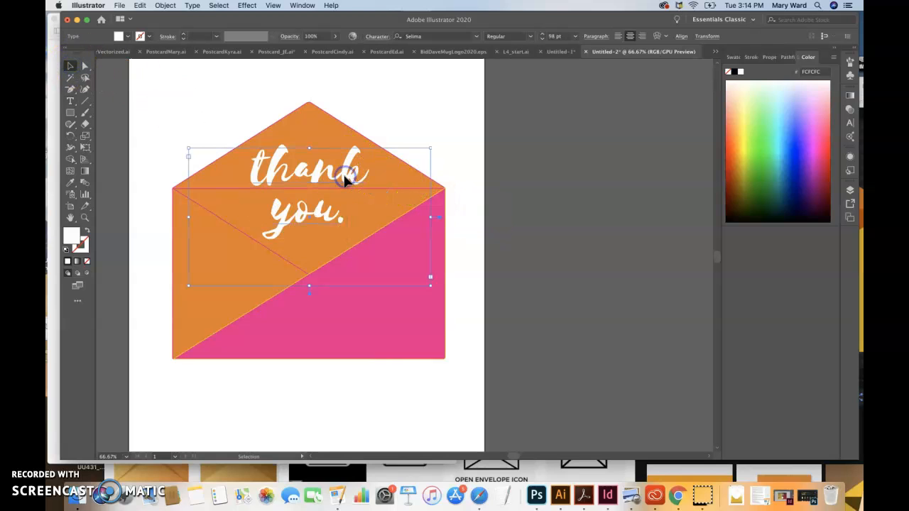
pyautogui.click(440, 134)
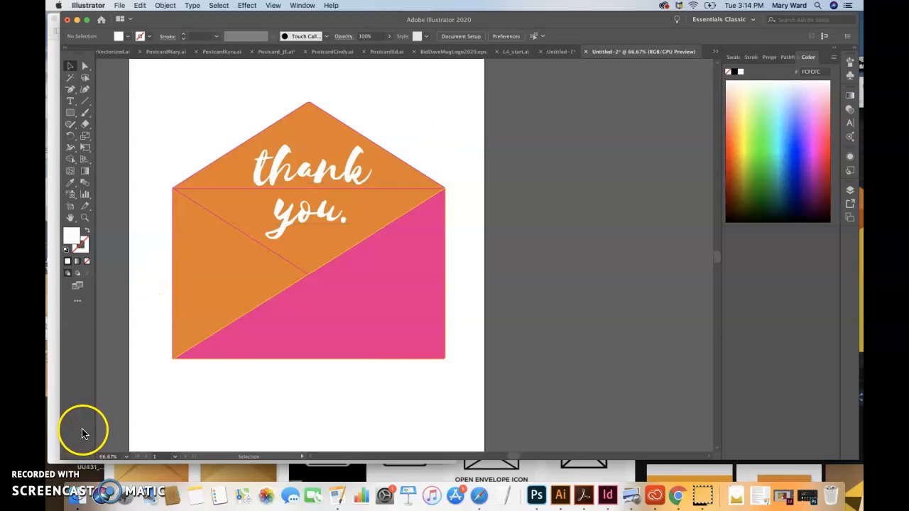